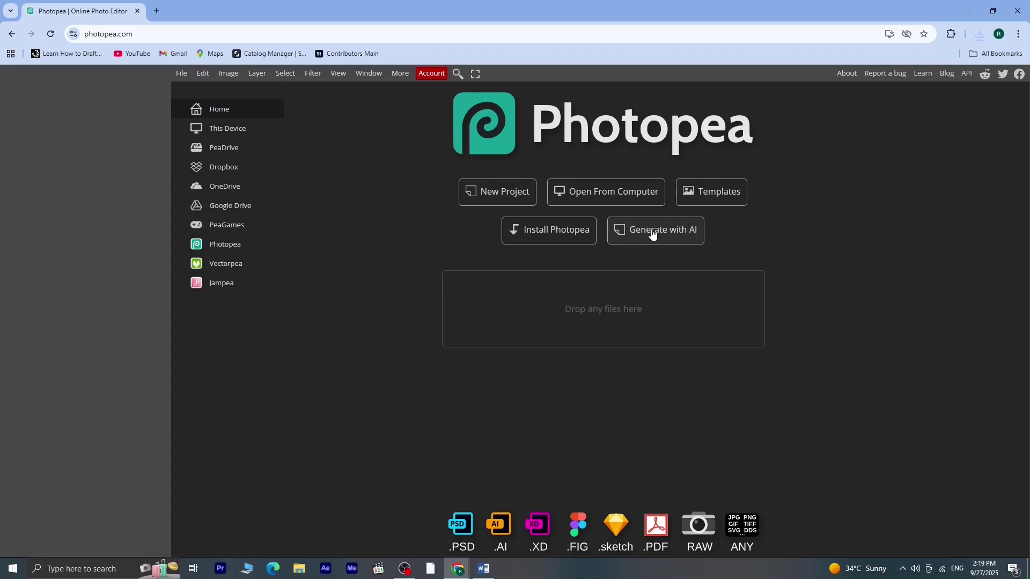
Generate an AI image from the prompt "a cute kitty with its best friend ,a agerman shephard , both wearing goggles"
{"action": "left_click", "coordinate": [657, 238]}
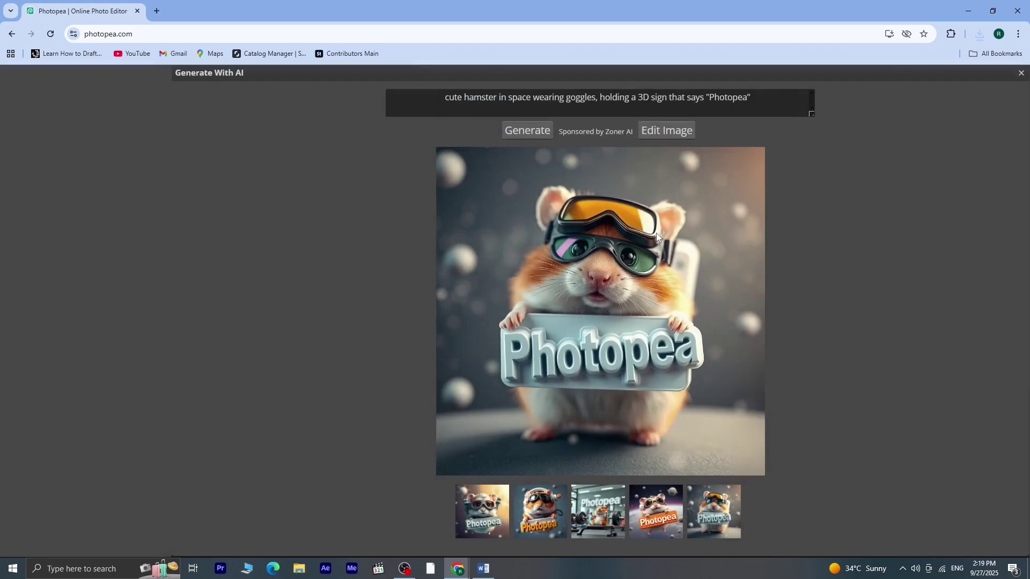
{"action": "left_click", "coordinate": [767, 94]}
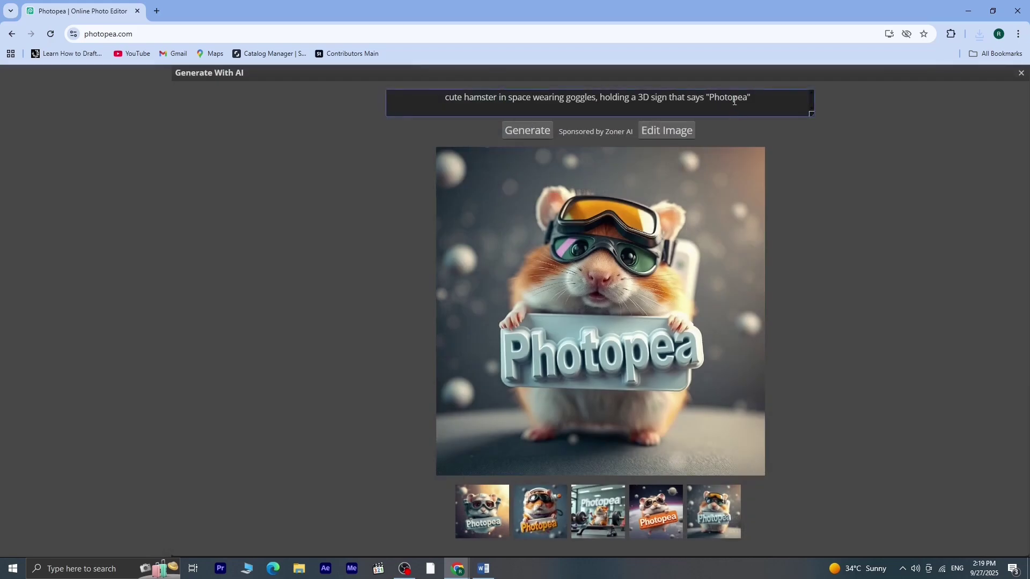
{"action": "key", "text": "ctrl+a"}
{"action": "key", "text": "BackSpace"}
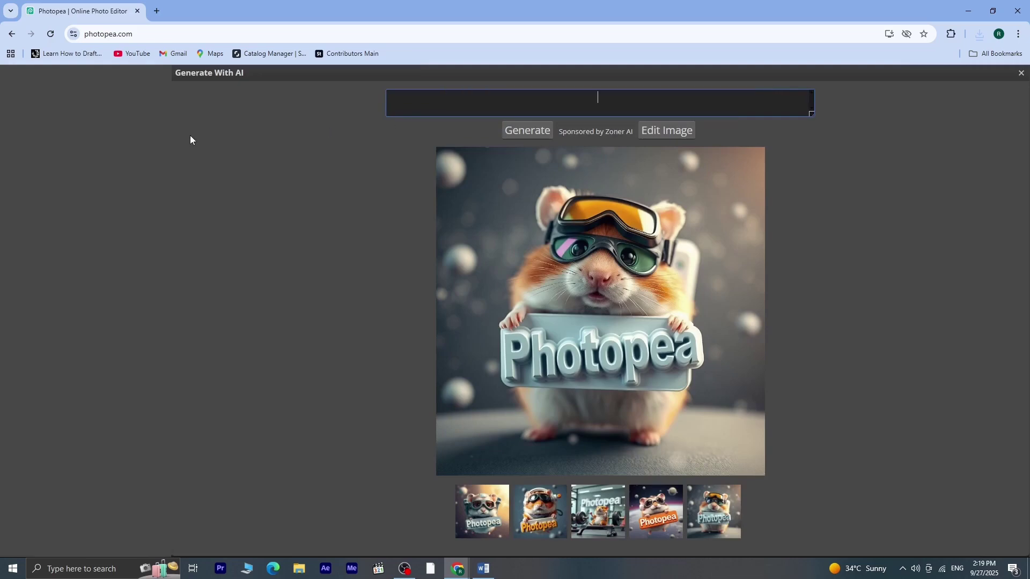
{"action": "type", "text": "a cute kitty with its best friend ,a agerman shephard"}
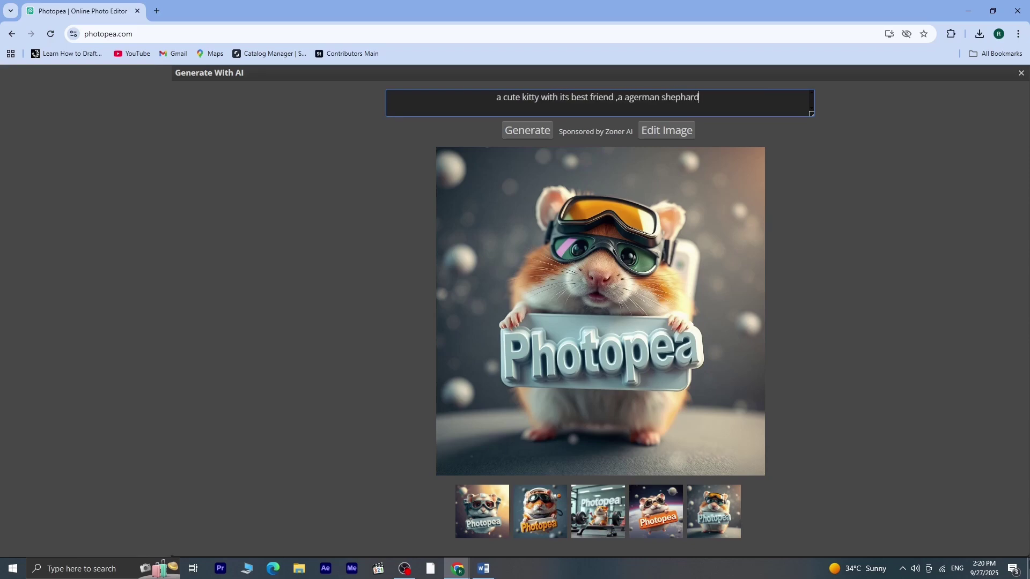
{"action": "type", "text": " , both wearing goggles"}
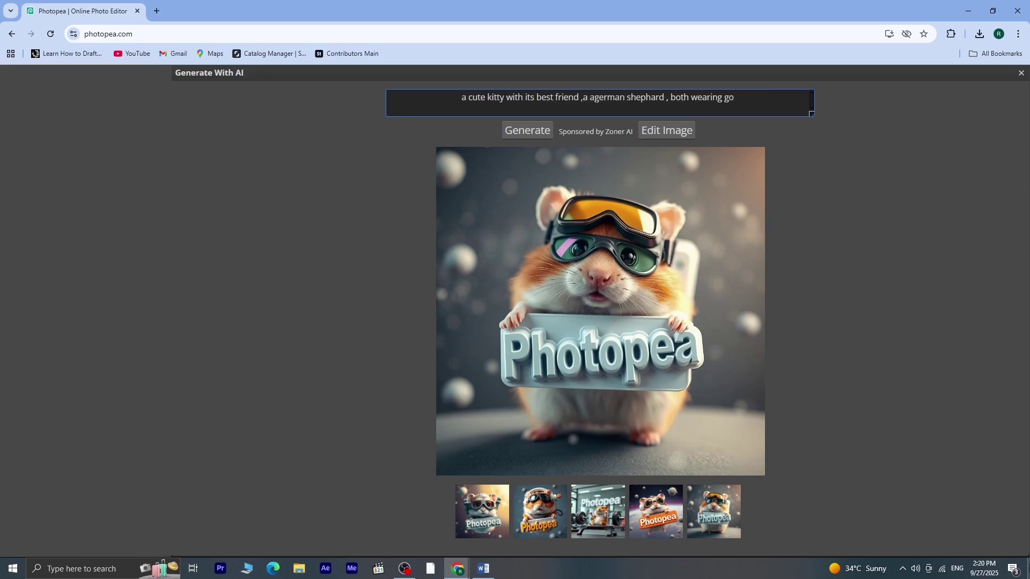
{"action": "left_click", "coordinate": [531, 130]}
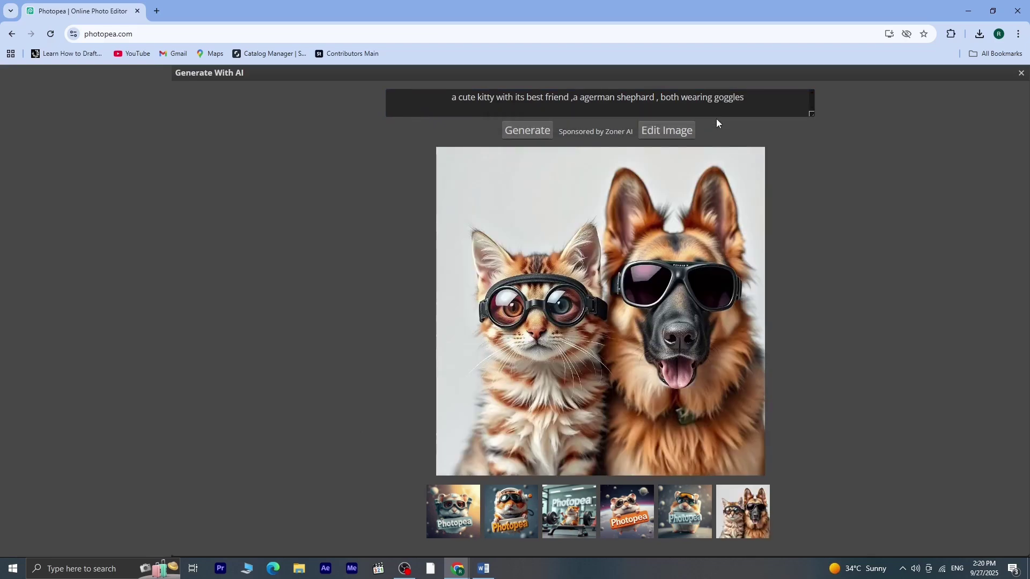
Extend the prompt with ", and both smilling , blue bg", generate the image again and close the AI generator
{"action": "left_click", "coordinate": [718, 108]}
{"action": "type", "text": ", and"}
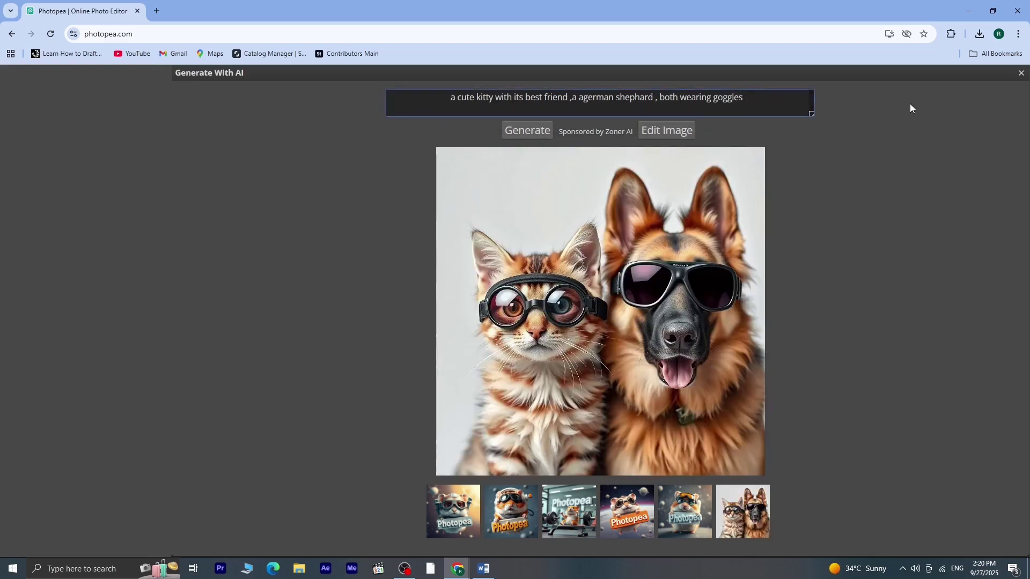
{"action": "type", "text": " both smillin"}
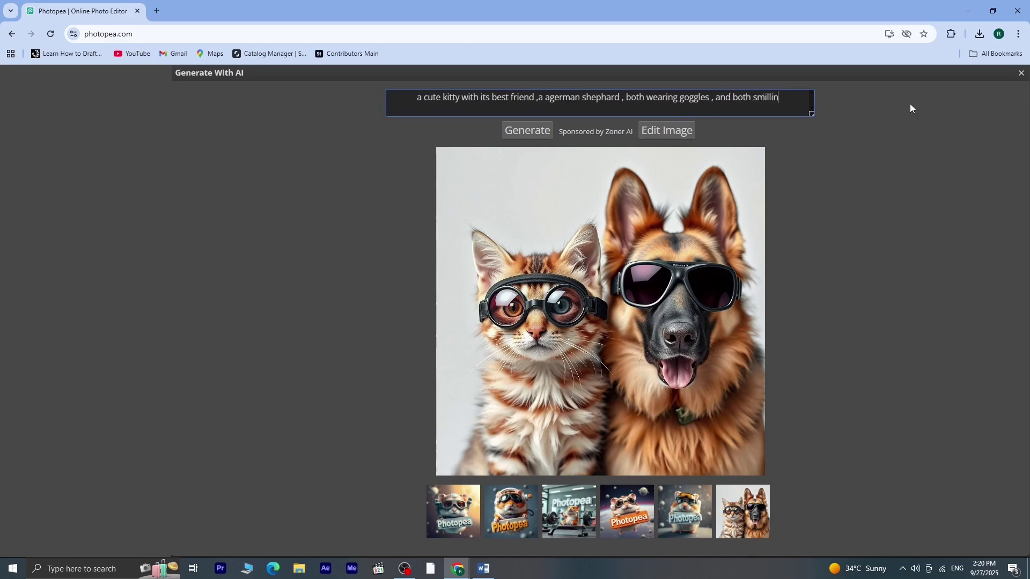
{"action": "type", "text": "g , blue "}
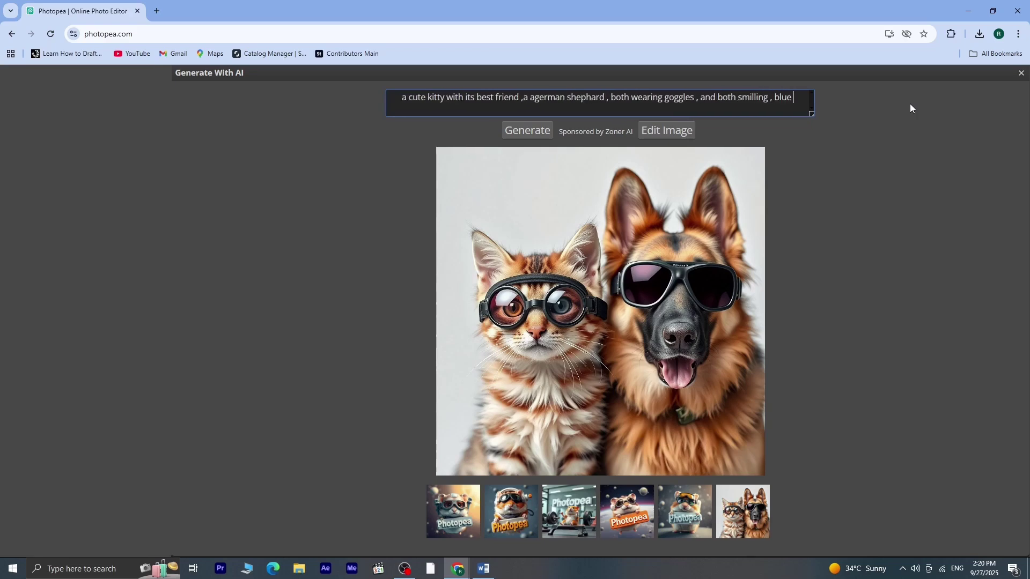
{"action": "type", "text": "bg"}
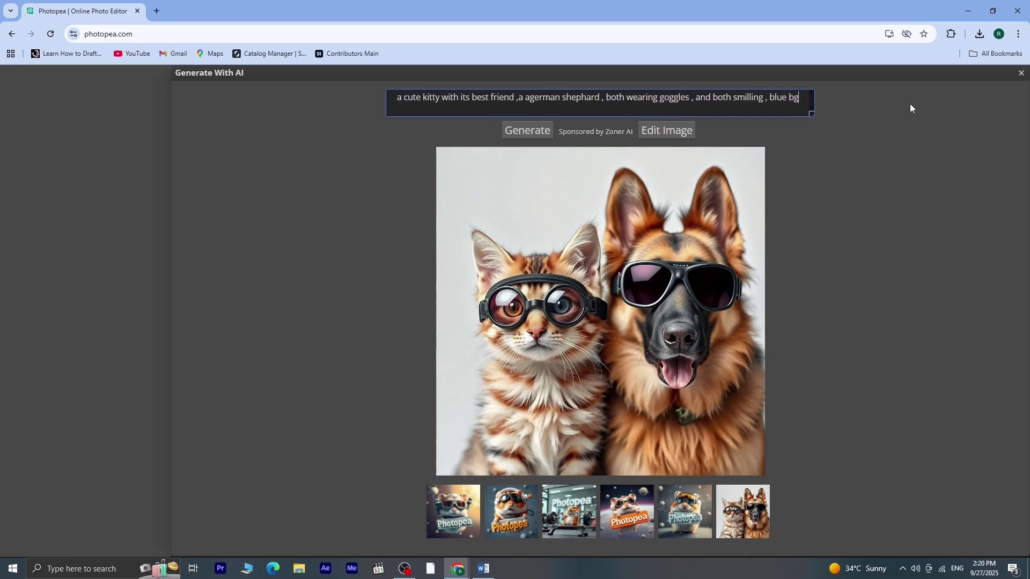
{"action": "left_click", "coordinate": [525, 132]}
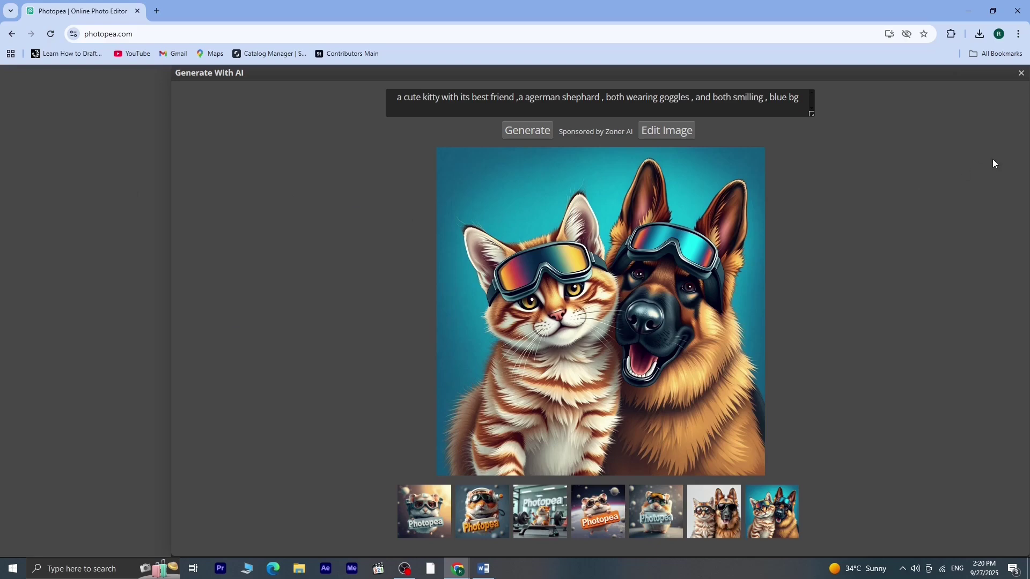
{"action": "left_click", "coordinate": [1020, 72]}
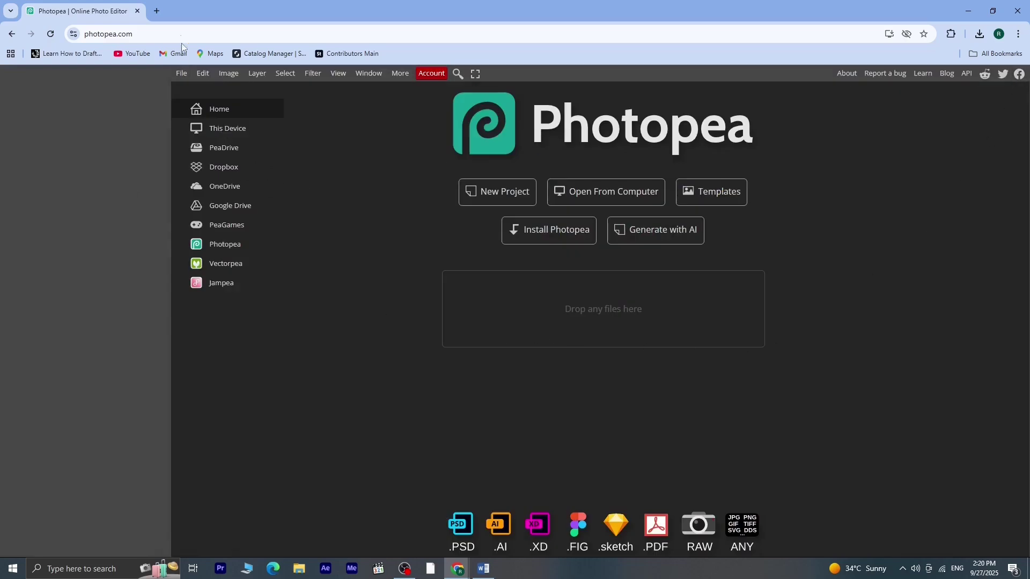
Create a new project from the Insta Portrait social preset, 1080 x 1350 px with a white background
{"action": "left_click", "coordinate": [181, 73]}
{"action": "left_click", "coordinate": [191, 89]}
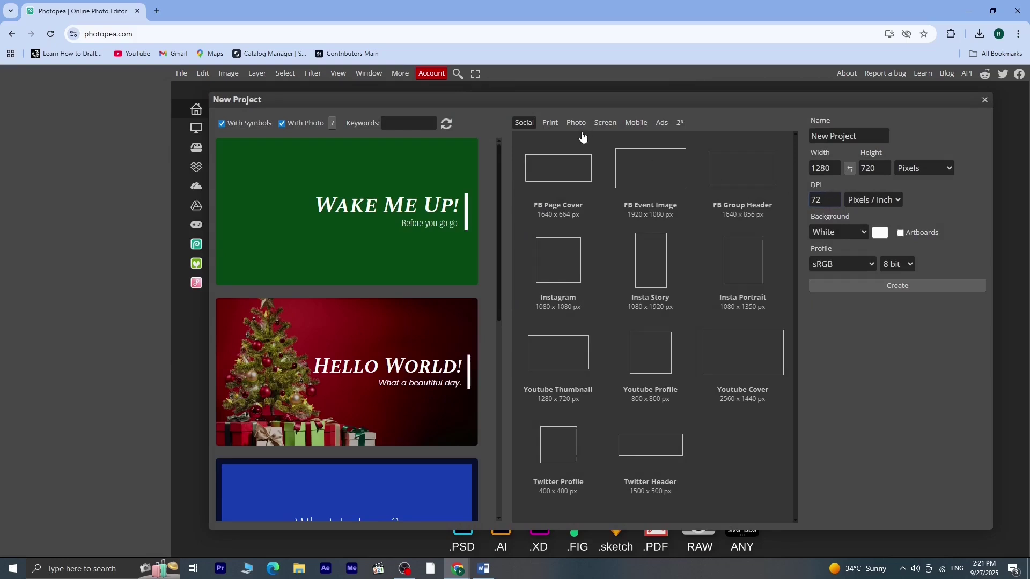
{"action": "left_click", "coordinate": [551, 124]}
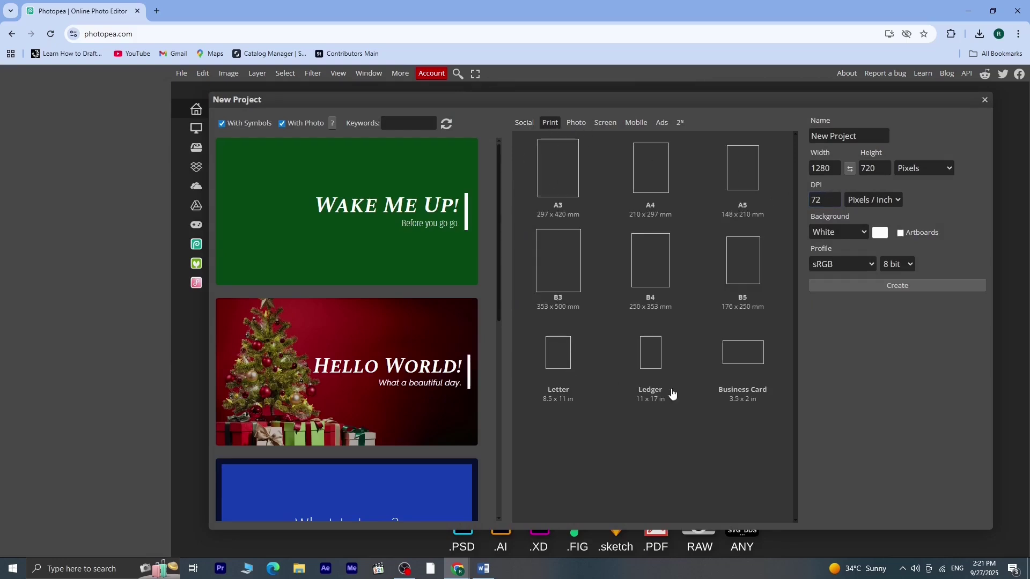
{"action": "left_click", "coordinate": [582, 123]}
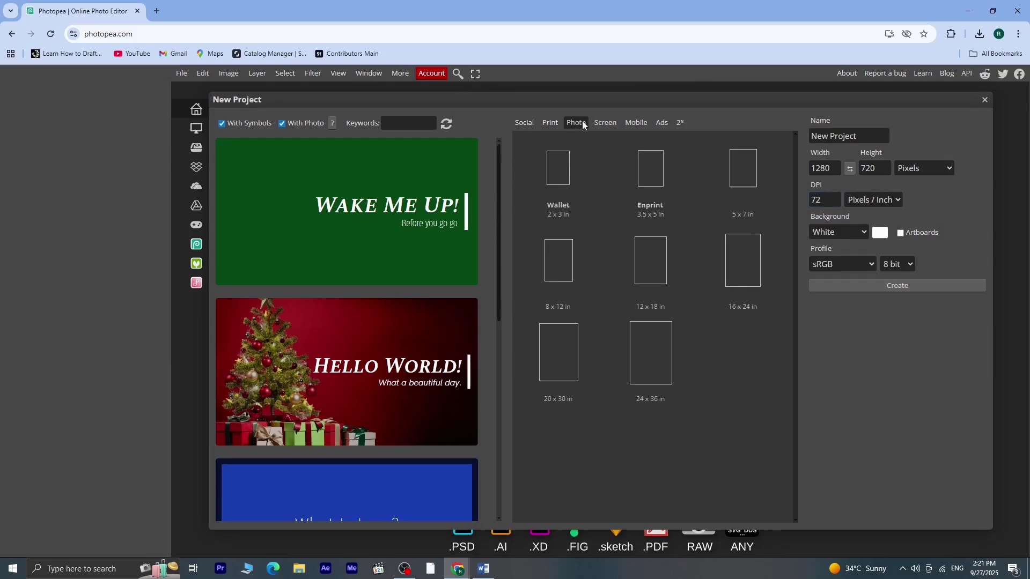
{"action": "left_click", "coordinate": [603, 127]}
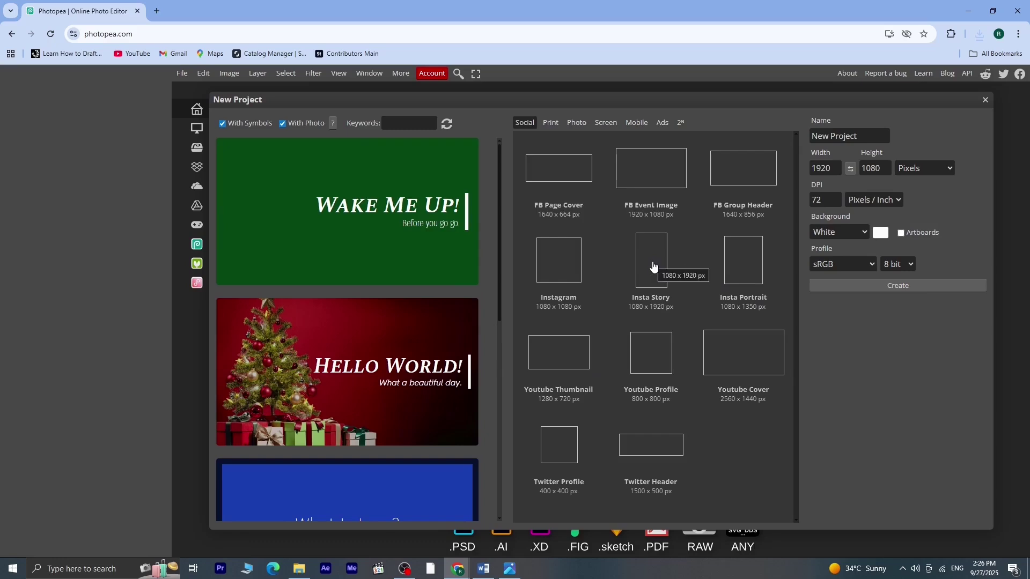
{"action": "left_click", "coordinate": [660, 253]}
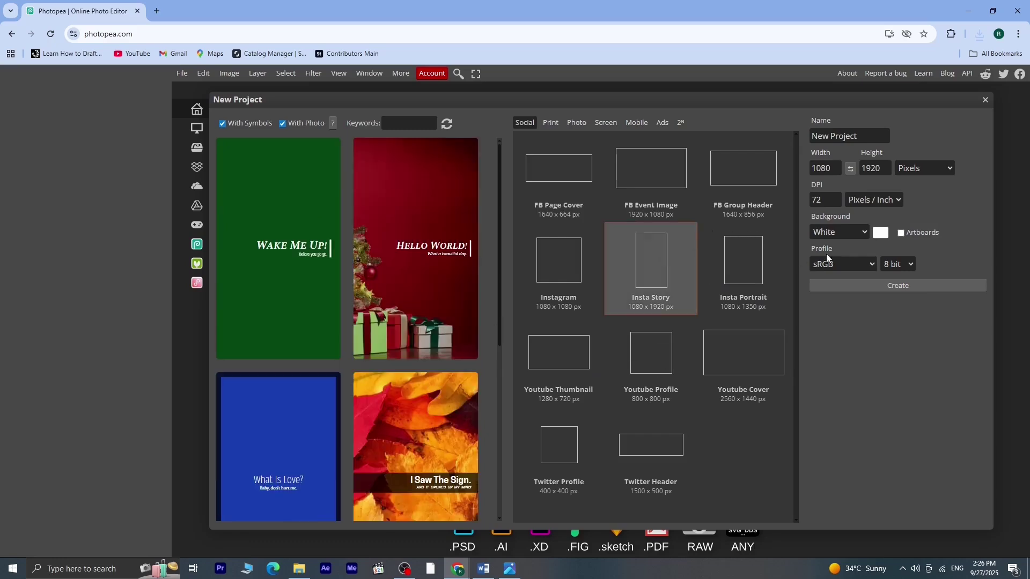
{"action": "left_click", "coordinate": [753, 278]}
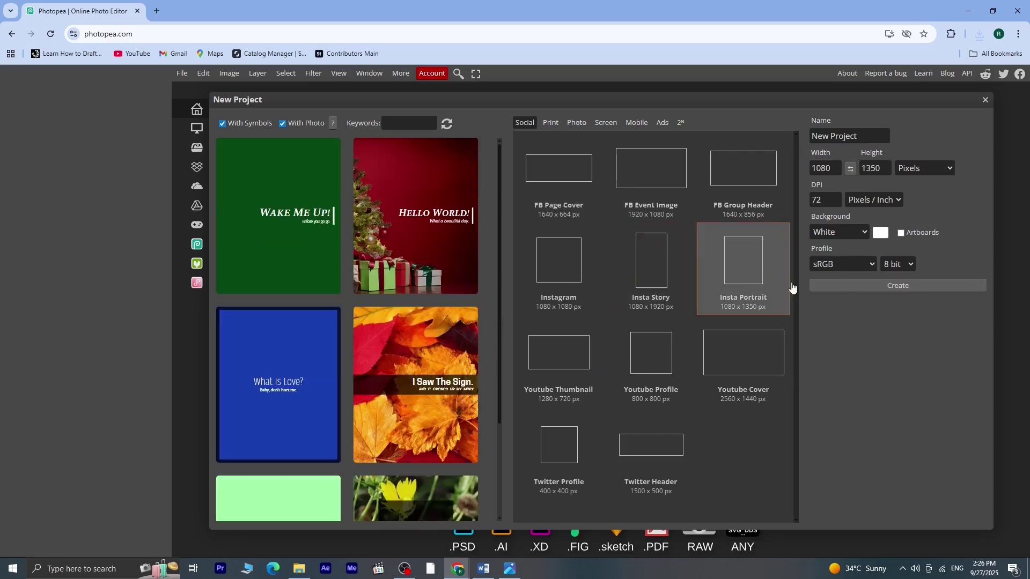
{"action": "left_click", "coordinate": [903, 287]}
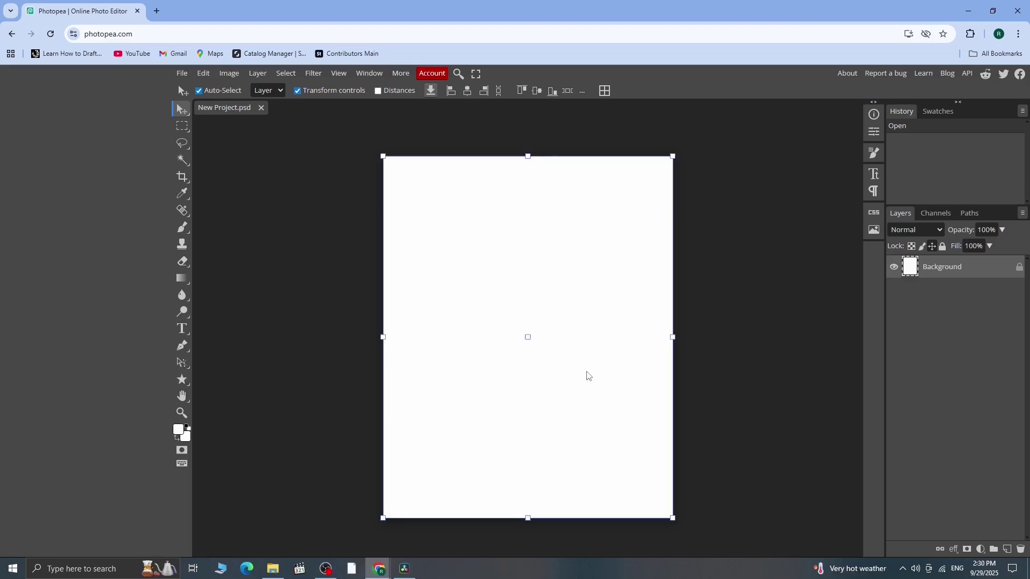
Inspect the blank canvas by panning it sideways and zooming in and out
{"action": "scroll", "coordinate": [587, 375], "scroll_direction": "left", "scroll_amount": 5}
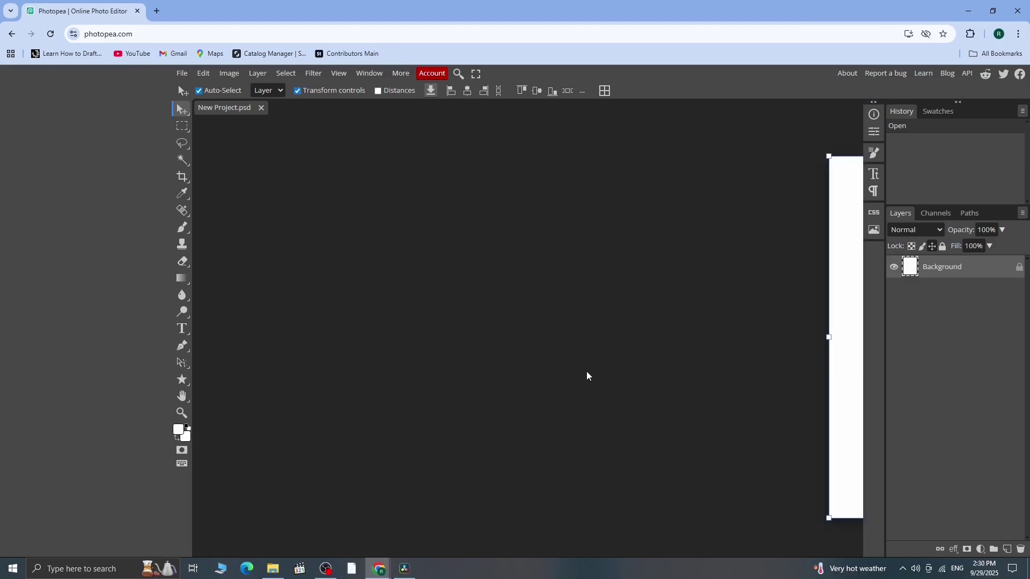
{"action": "scroll", "coordinate": [587, 372], "scroll_direction": "right", "scroll_amount": 10}
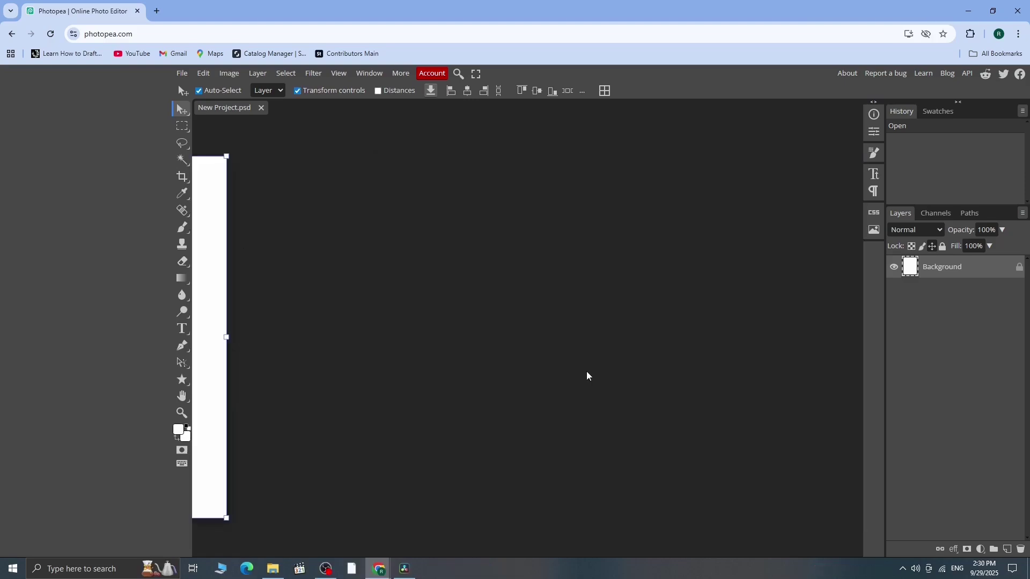
{"action": "left_click_drag", "start_coordinate": [383, 311], "coordinate": [596, 322]}
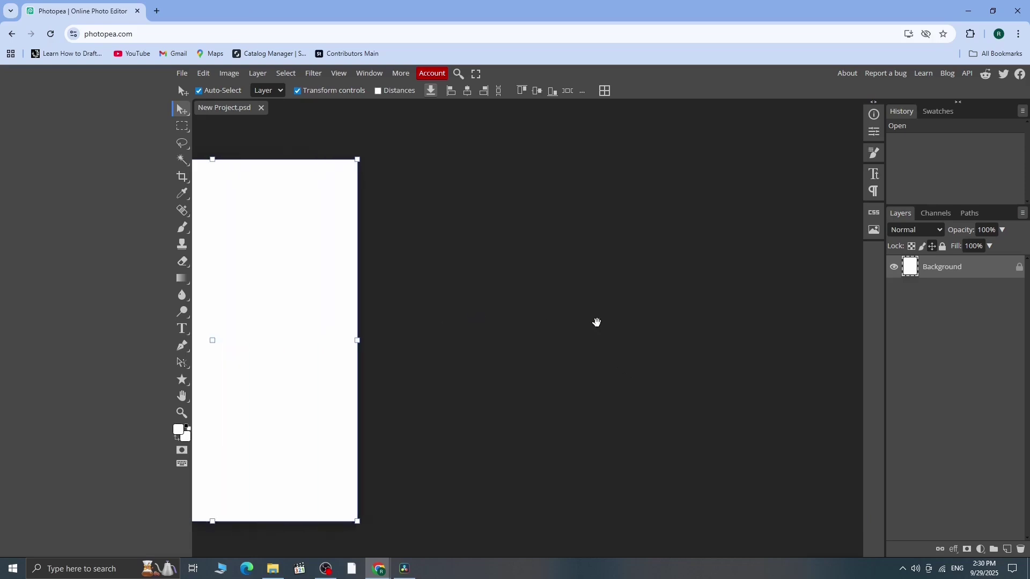
{"action": "left_click_drag", "start_coordinate": [363, 333], "coordinate": [460, 322]}
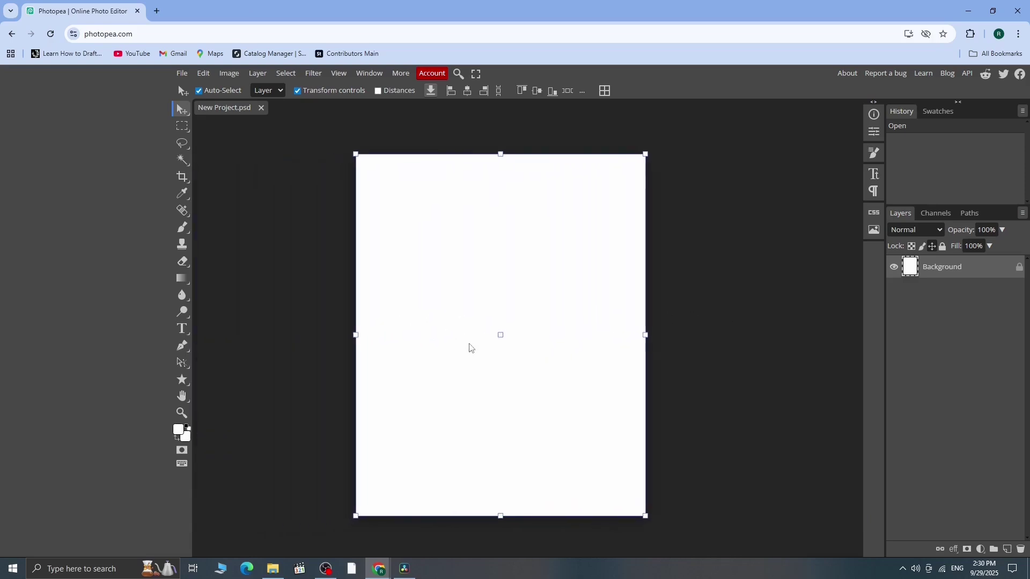
{"action": "scroll", "coordinate": [564, 384], "scroll_direction": "up", "scroll_amount": 5}
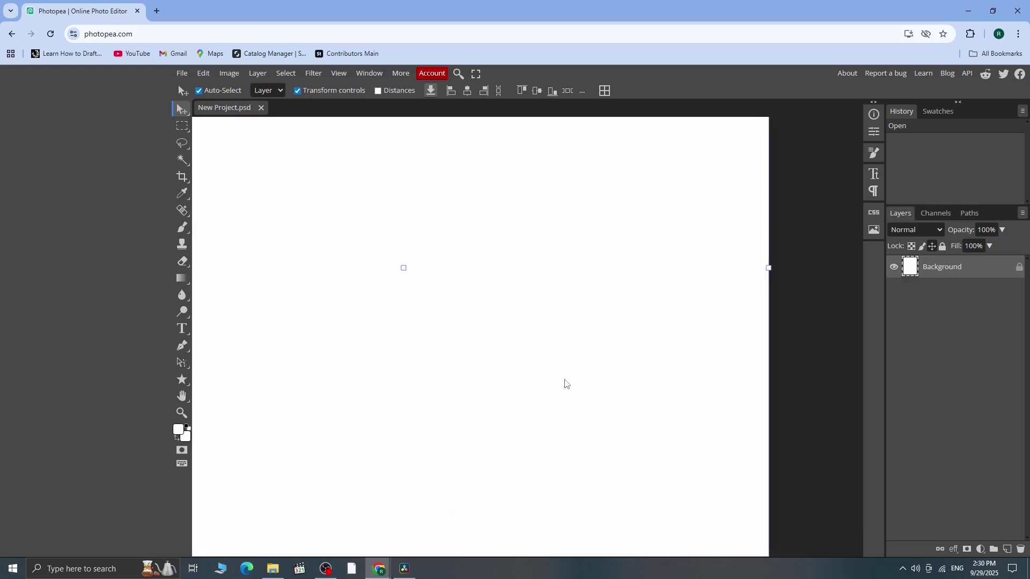
{"action": "scroll", "coordinate": [564, 384], "scroll_direction": "down", "scroll_amount": 5}
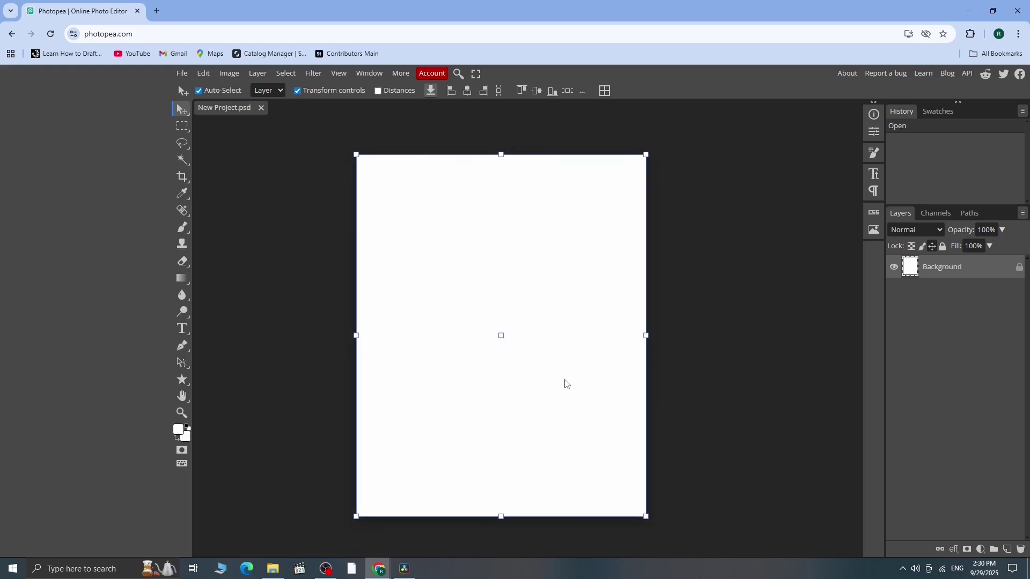
{"action": "scroll", "coordinate": [564, 384], "scroll_direction": "down", "scroll_amount": 4}
{"action": "scroll", "coordinate": [564, 384], "scroll_direction": "up", "scroll_amount": 10}
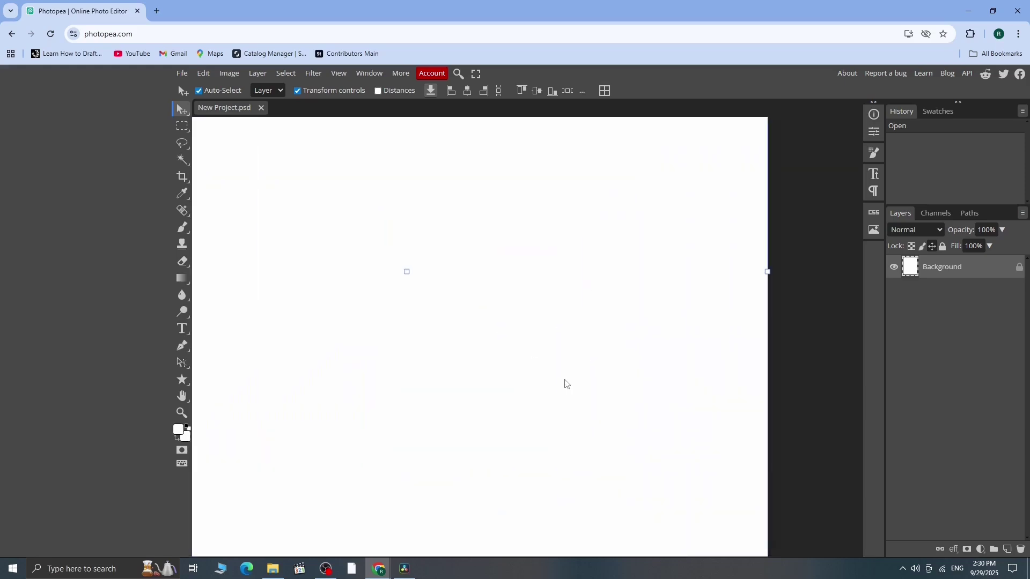
{"action": "scroll", "coordinate": [565, 384], "scroll_direction": "down", "scroll_amount": 5}
{"action": "scroll", "coordinate": [586, 376], "scroll_direction": "left", "scroll_amount": 5}
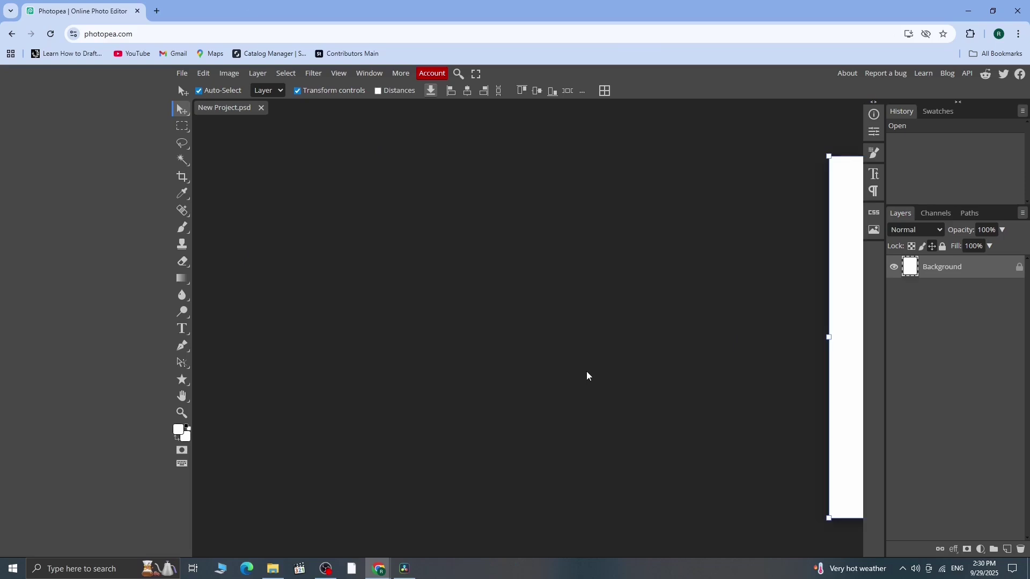
{"action": "scroll", "coordinate": [586, 373], "scroll_direction": "right", "scroll_amount": 5}
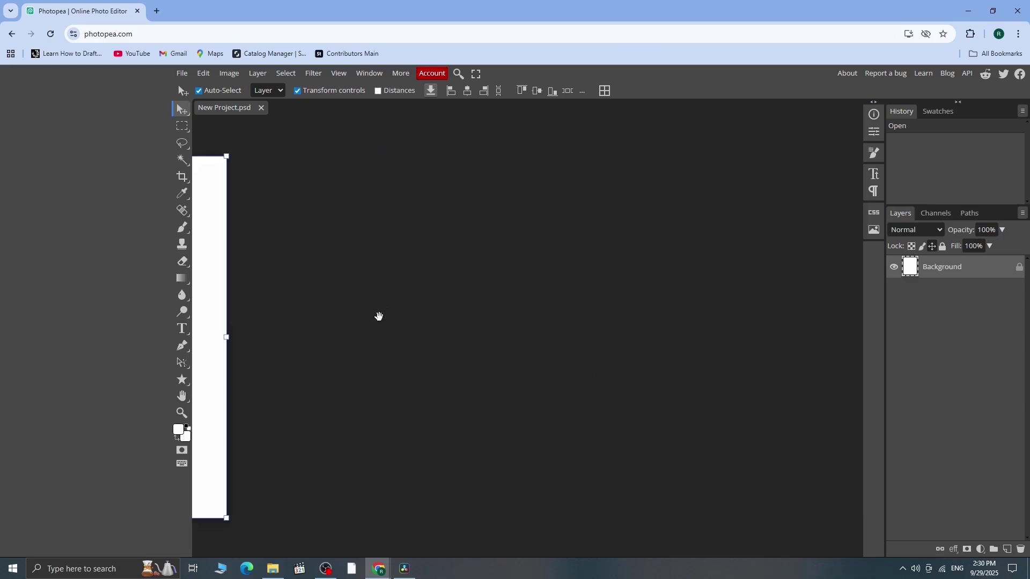
{"action": "left_click_drag", "start_coordinate": [429, 317], "coordinate": [692, 323]}
{"action": "scroll", "coordinate": [604, 326], "scroll_direction": "left", "scroll_amount": 3}
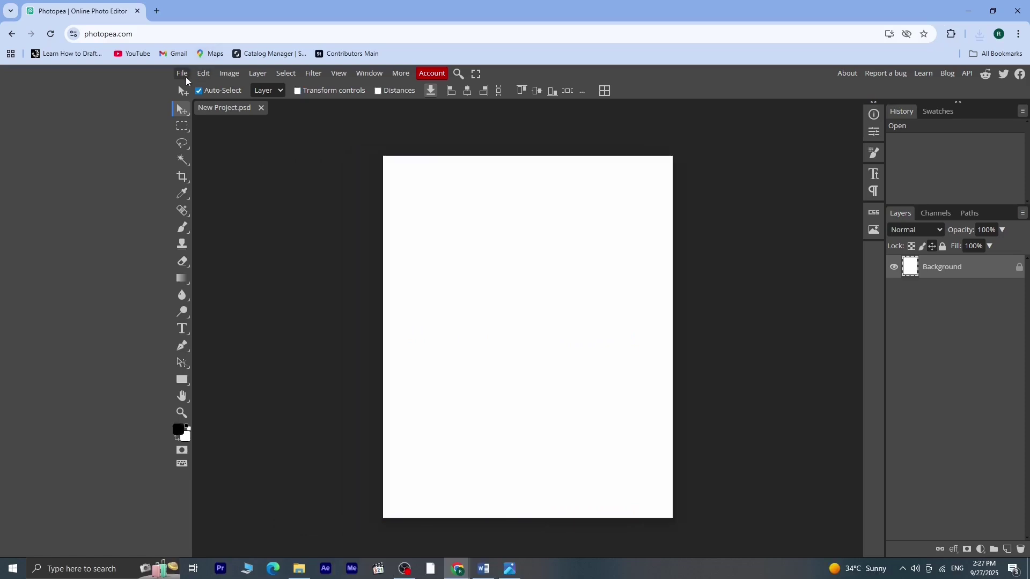
Place the "creative light effect fire burning" image in the project and move it down to align with the canvas's lower edge
{"action": "left_click", "coordinate": [182, 74]}
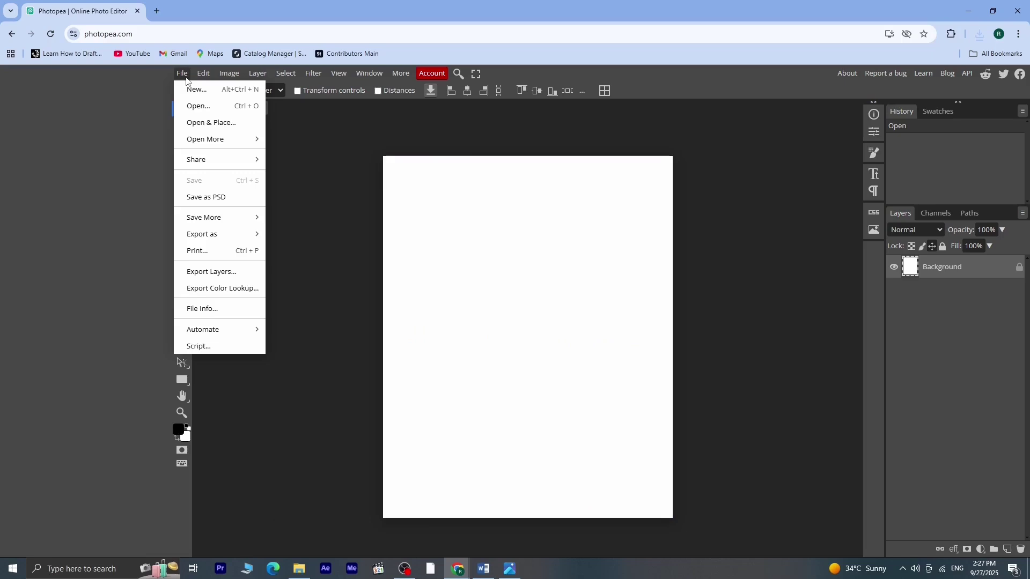
{"action": "left_click", "coordinate": [223, 123]}
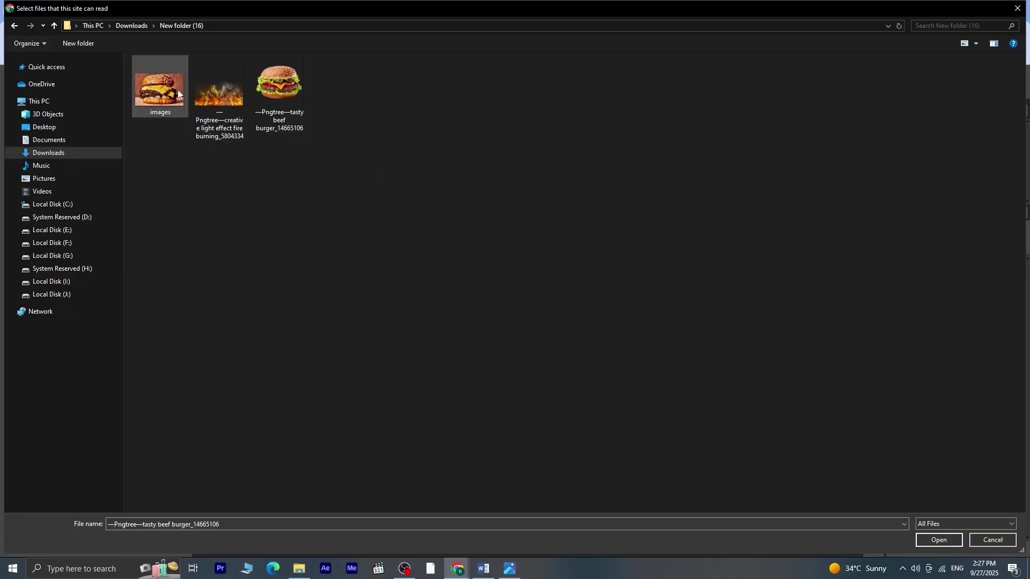
{"action": "left_click", "coordinate": [241, 132]}
{"action": "left_click", "coordinate": [945, 540]}
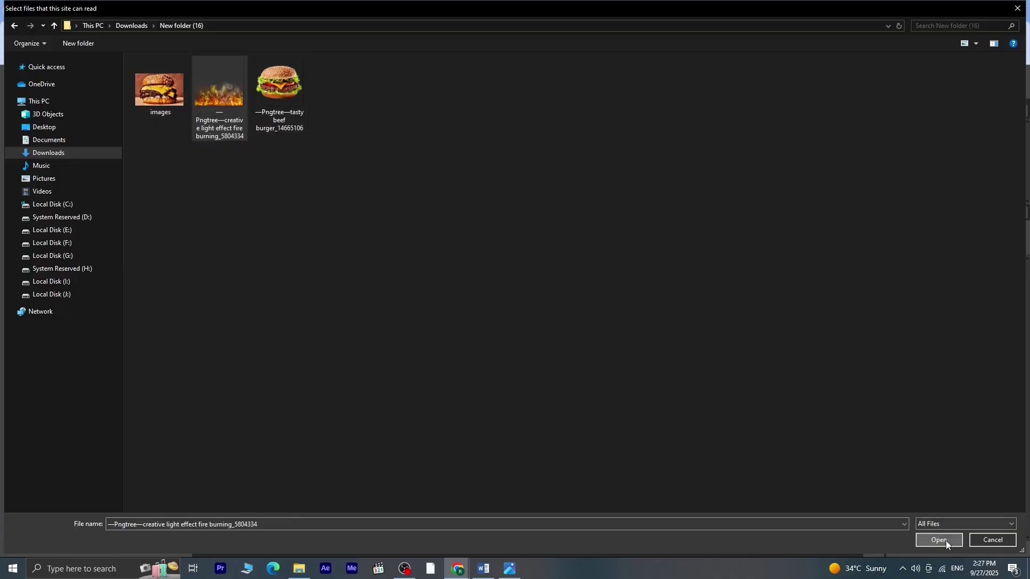
{"action": "left_click_drag", "start_coordinate": [572, 366], "coordinate": [572, 404]}
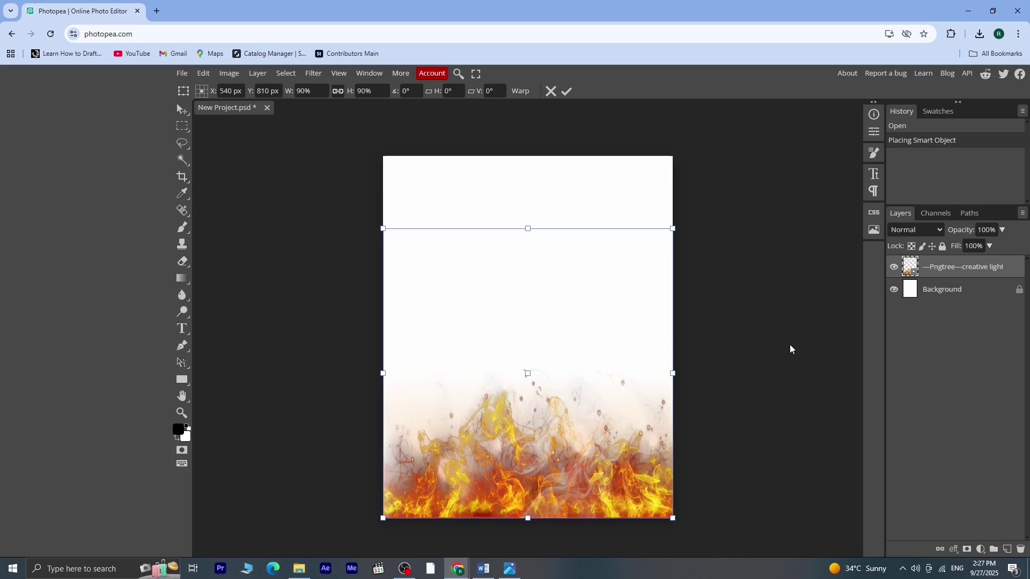
{"action": "key", "text": "Return"}
Unlock the Background layer
{"action": "left_click", "coordinate": [936, 290]}
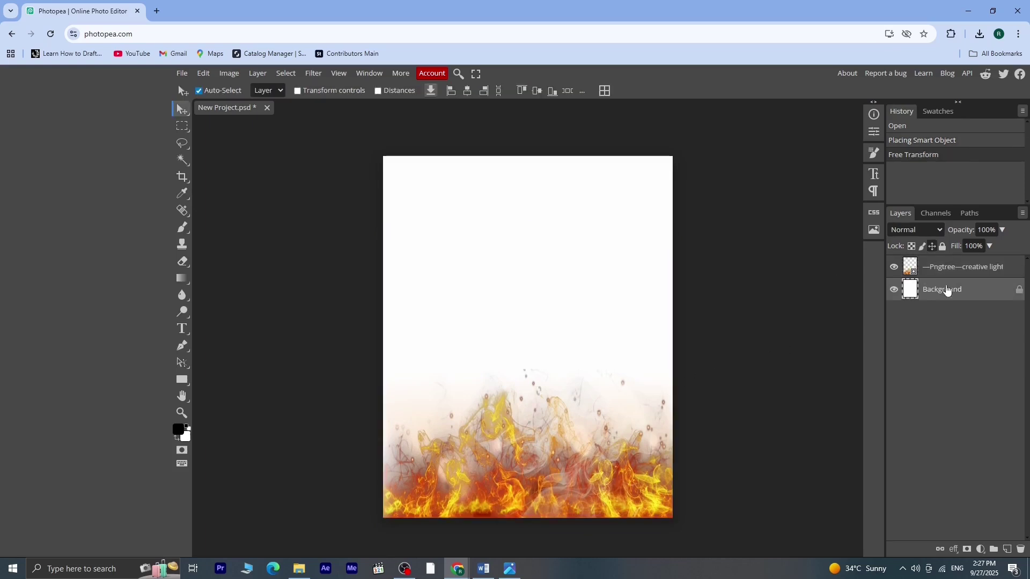
{"action": "left_click", "coordinate": [1019, 290]}
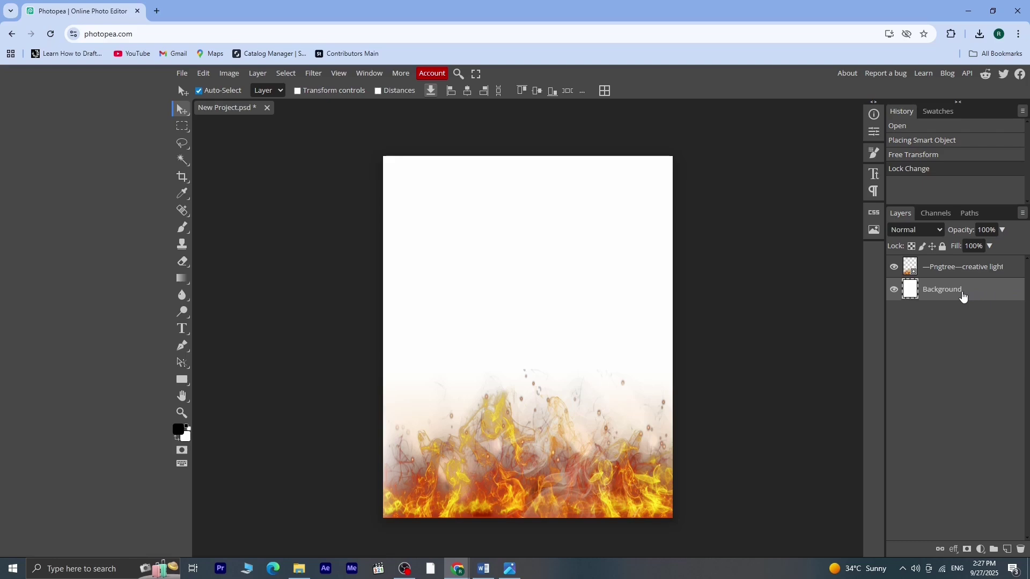
Fill the Background layer with black and place the "tasty beef burger" image above it
{"action": "key", "text": "alt+BackSpace"}
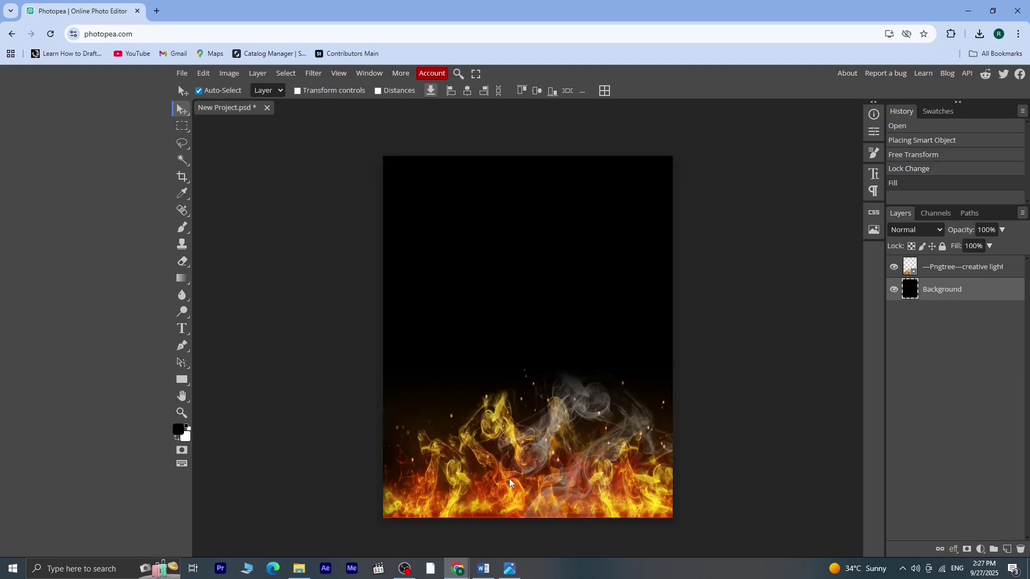
{"action": "left_click", "coordinate": [182, 73]}
{"action": "left_click", "coordinate": [198, 123]}
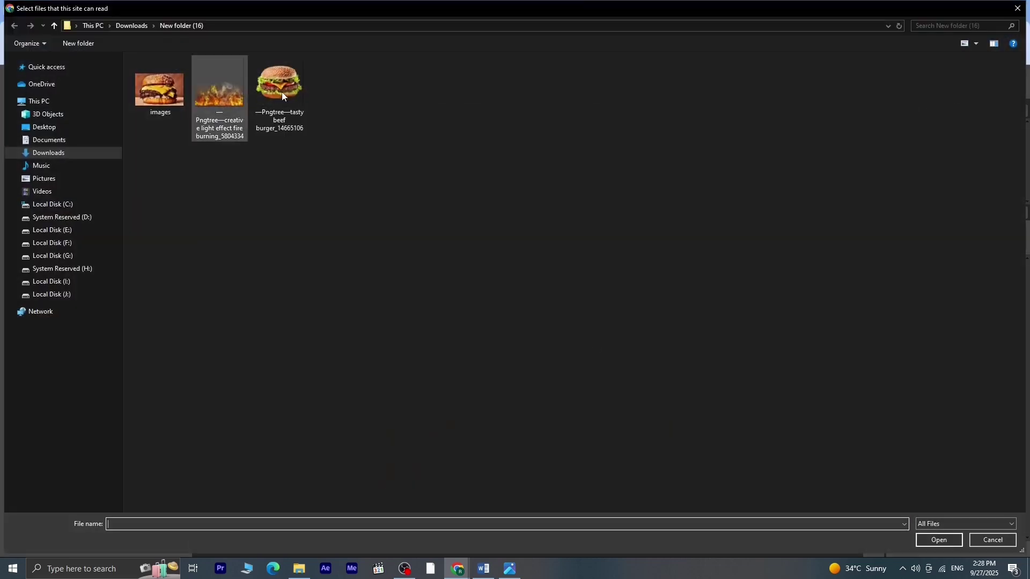
{"action": "left_click", "coordinate": [288, 98]}
{"action": "left_click", "coordinate": [938, 540]}
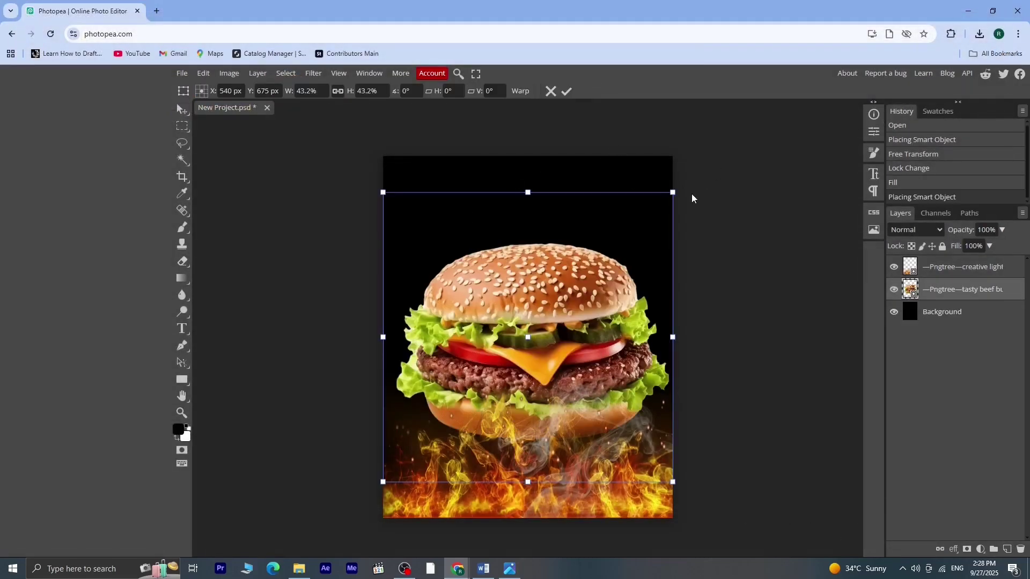
{"action": "left_click_drag", "start_coordinate": [674, 199], "coordinate": [587, 311]}
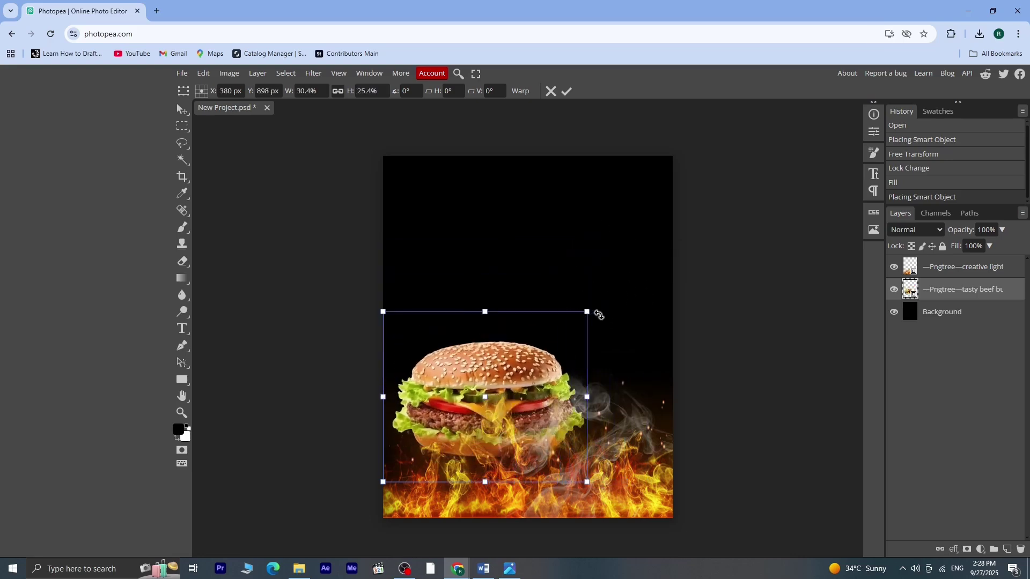
{"action": "key", "text": "Escape"}
{"action": "key", "text": "ctrl+t"}
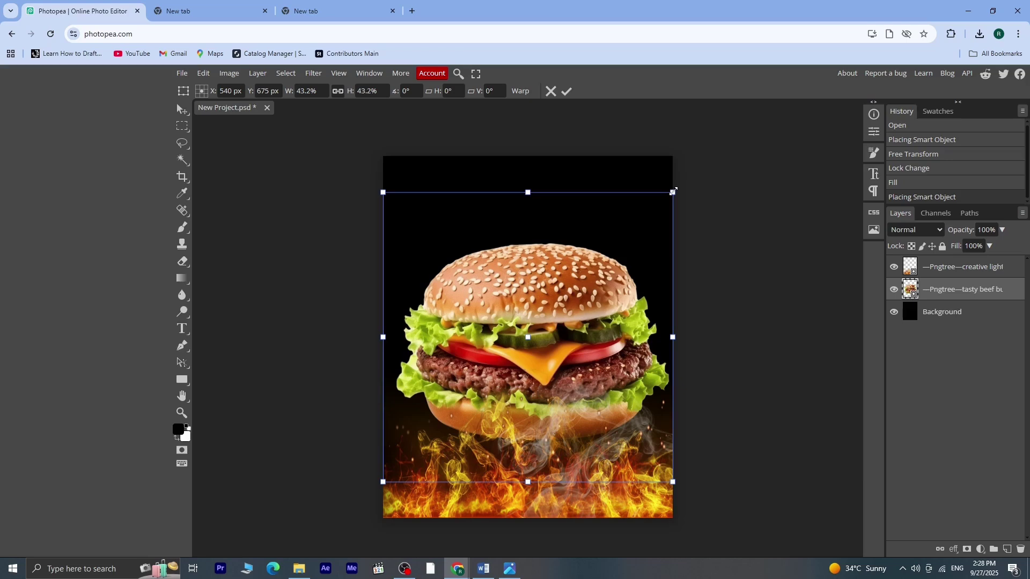
Scale the burger down proportionally and position it mid-canvas with its bottom bun just above the flames
{"action": "left_click_drag", "start_coordinate": [674, 191], "coordinate": [567, 297]}
{"action": "left_click_drag", "start_coordinate": [496, 390], "coordinate": [537, 316]}
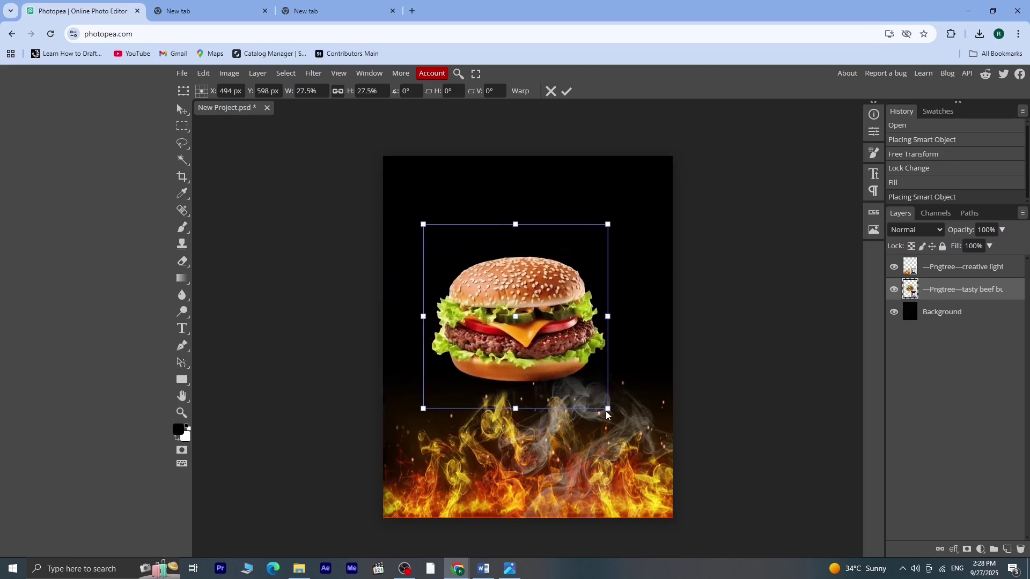
{"action": "left_click_drag", "start_coordinate": [607, 408], "coordinate": [645, 430]}
{"action": "mouse_move", "coordinate": [543, 339]}
{"action": "left_mouse_down"}
{"action": "mouse_move", "coordinate": [544, 352]}
{"action": "mouse_move", "coordinate": [548, 336]}
{"action": "left_mouse_up"}
{"action": "key", "text": "Return"}
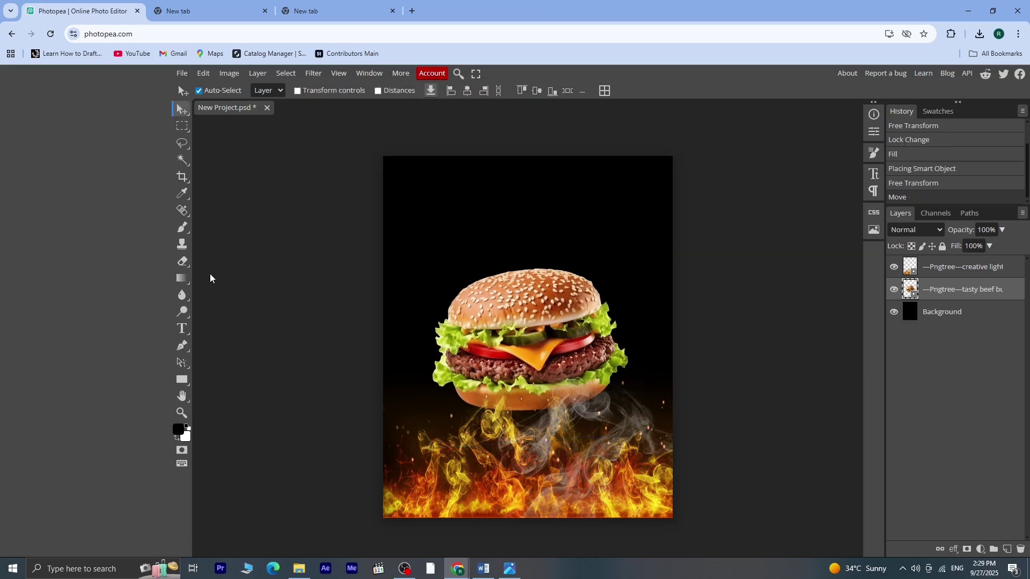
Add the text "Burger" above the burger image in white at a size of 251 px
{"action": "left_click", "coordinate": [182, 328]}
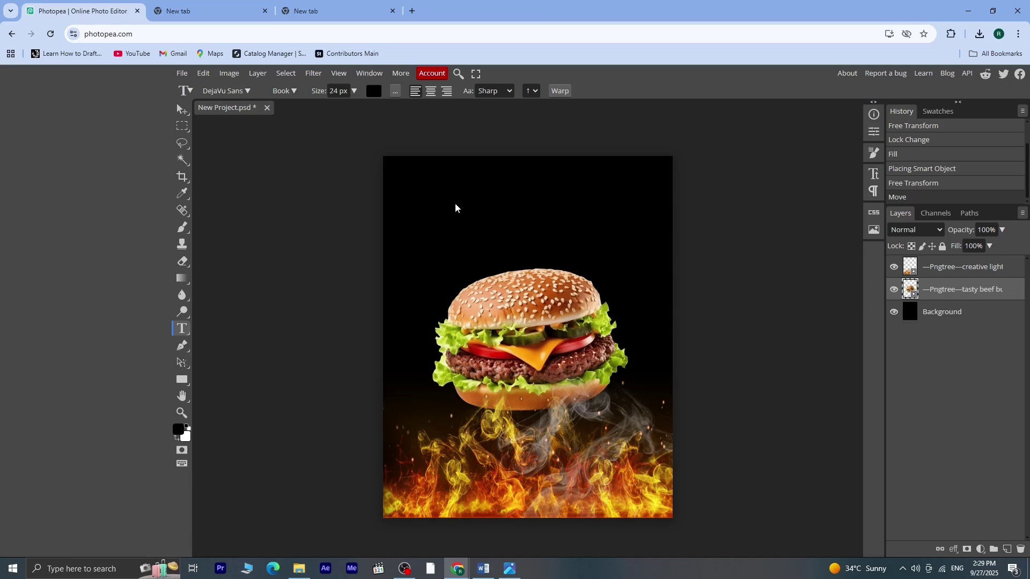
{"action": "left_click", "coordinate": [429, 220]}
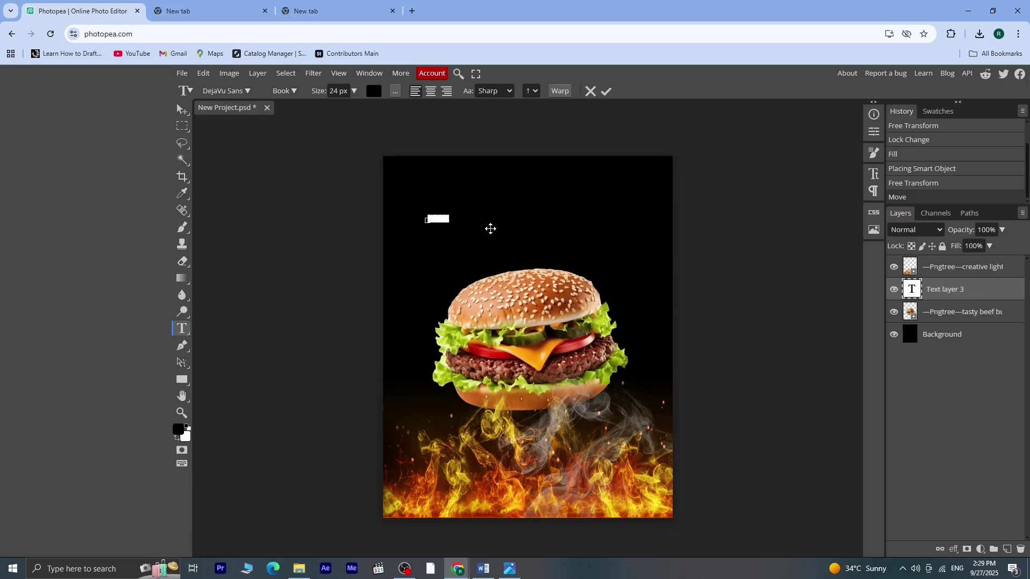
{"action": "left_click", "coordinate": [372, 92]}
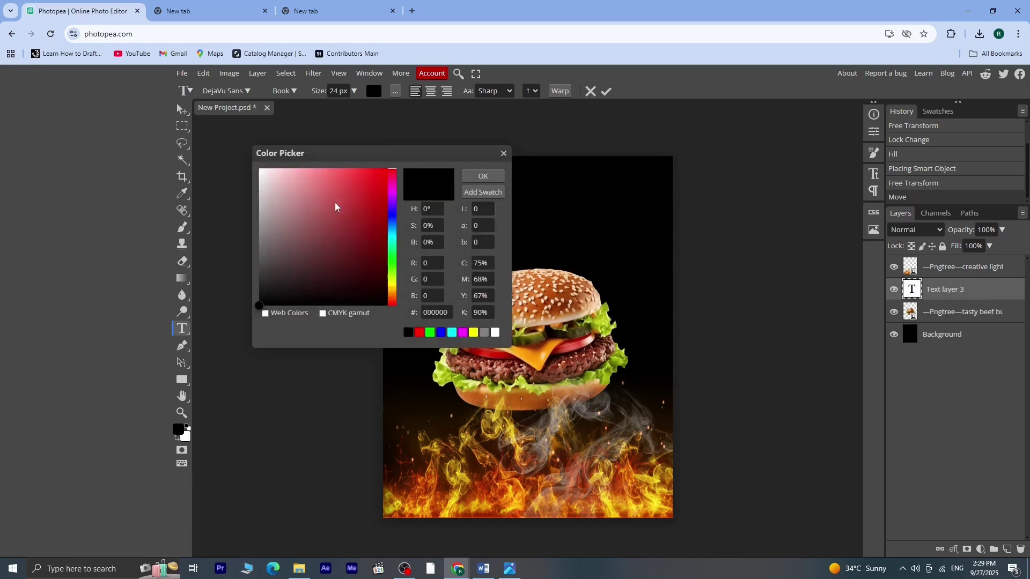
{"action": "left_click", "coordinate": [260, 169]}
{"action": "left_click", "coordinate": [483, 177]}
{"action": "left_click", "coordinate": [337, 91]}
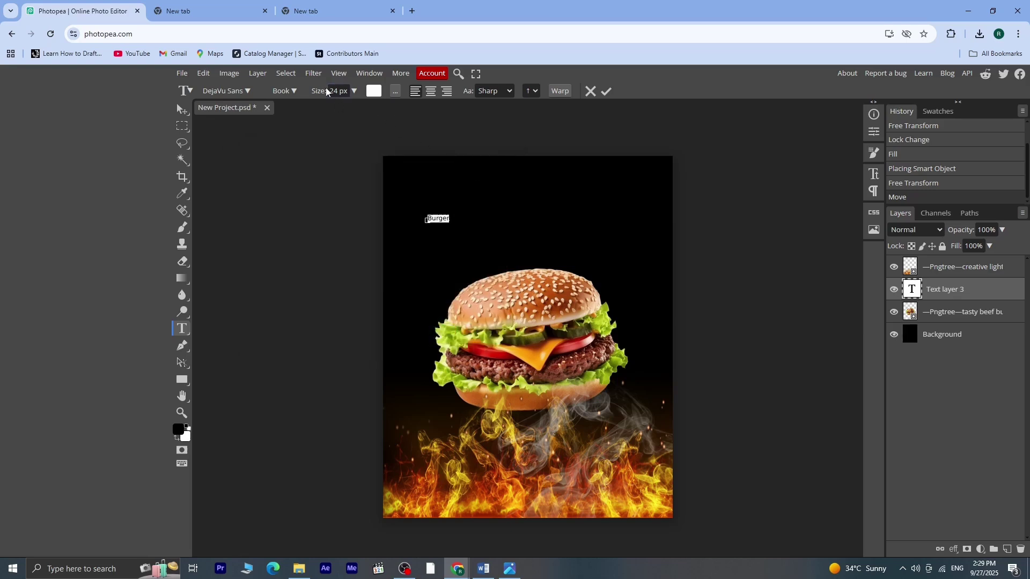
{"action": "type", "text": "112"}
{"action": "key", "text": "Return"}
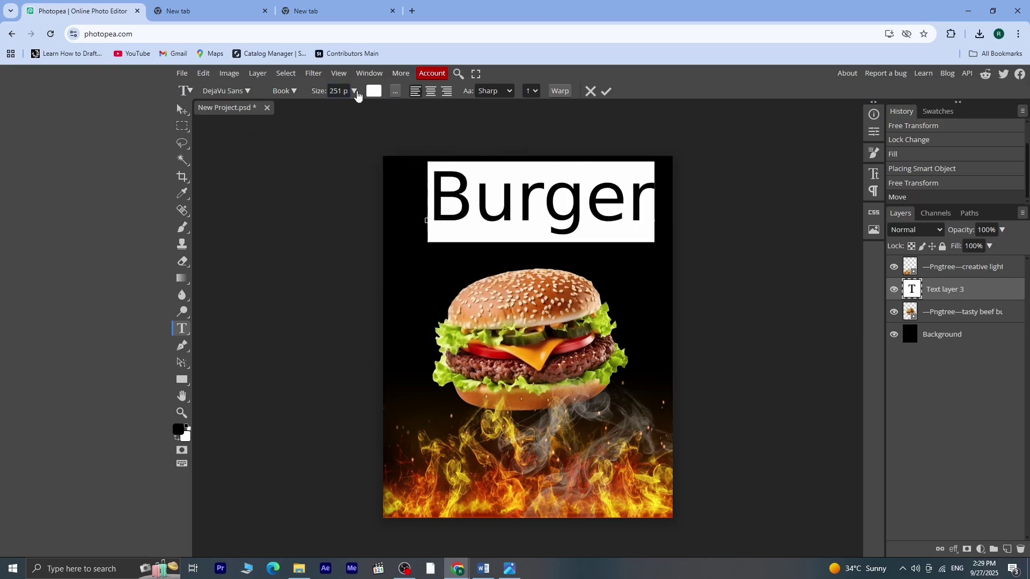
Try the Destroy font in Regular style on the burger headline
{"action": "left_click", "coordinate": [247, 91]}
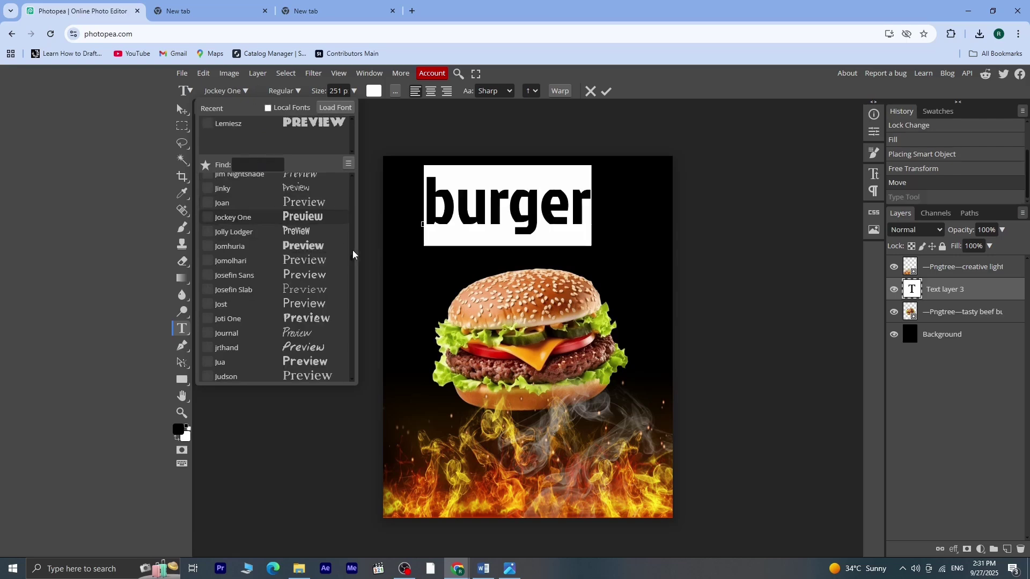
{"action": "scroll", "coordinate": [352, 250], "scroll_direction": "down", "scroll_amount": 2}
{"action": "left_click_drag", "start_coordinate": [353, 242], "coordinate": [351, 220]}
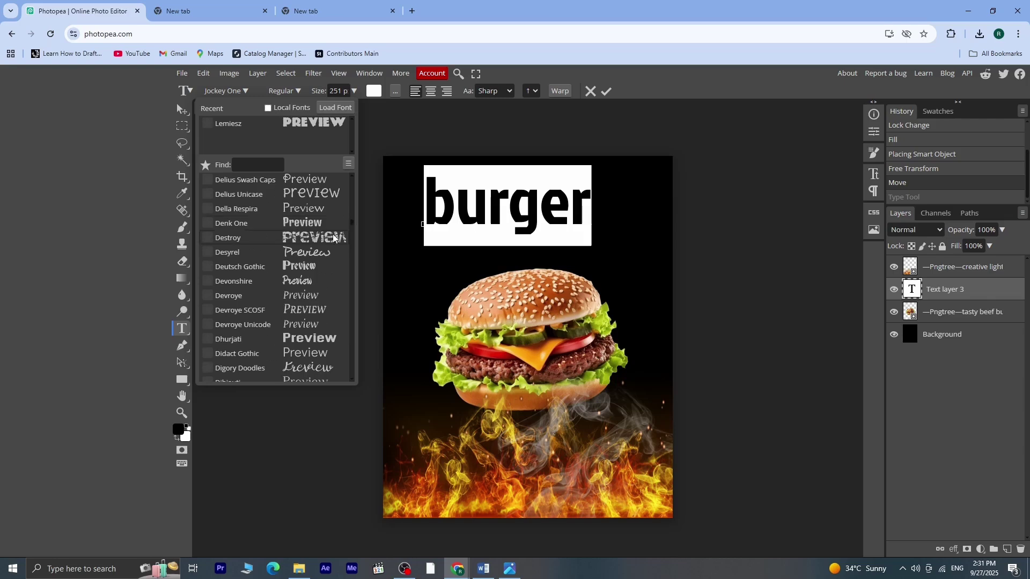
{"action": "left_click", "coordinate": [334, 237]}
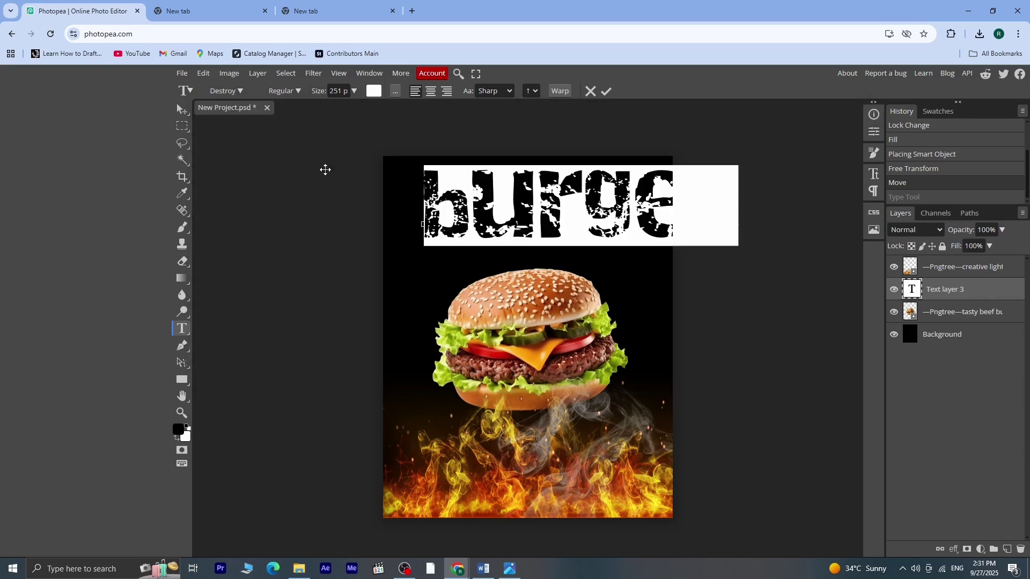
{"action": "left_click", "coordinate": [296, 92]}
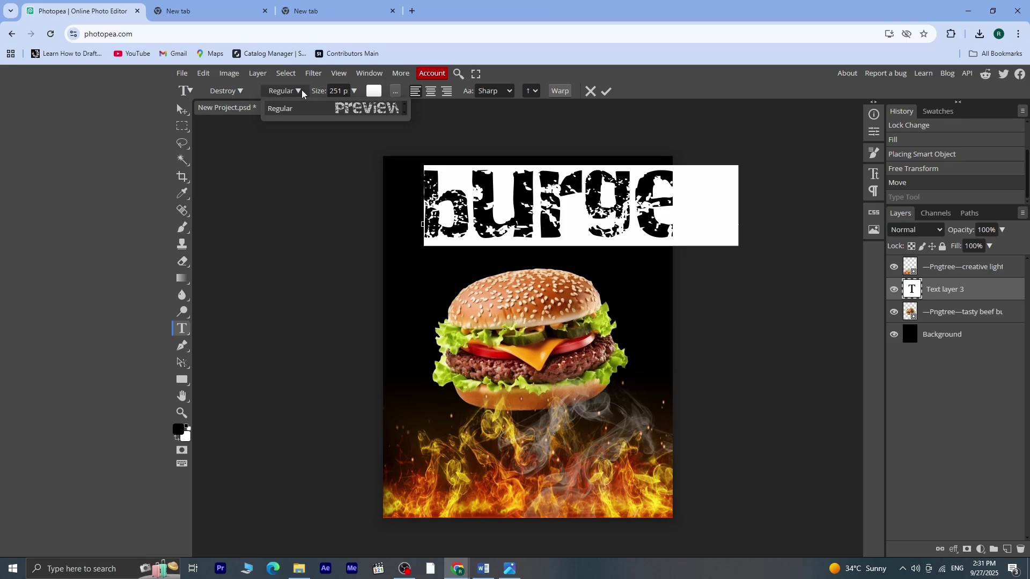
{"action": "left_click", "coordinate": [284, 108]}
Change the burger headline's font to Wendy One
{"action": "left_click", "coordinate": [239, 91]}
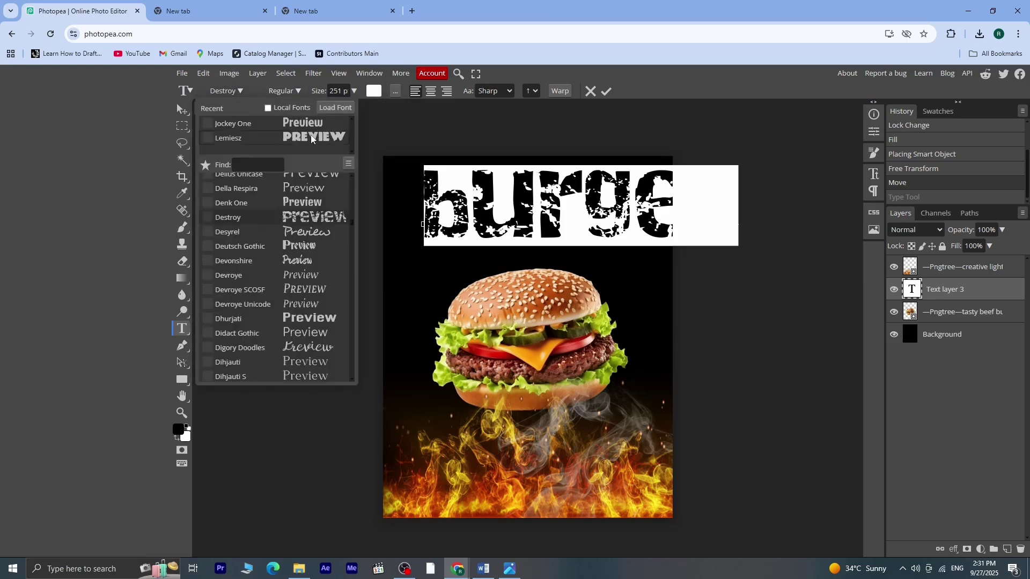
{"action": "left_click_drag", "start_coordinate": [352, 220], "coordinate": [356, 365]}
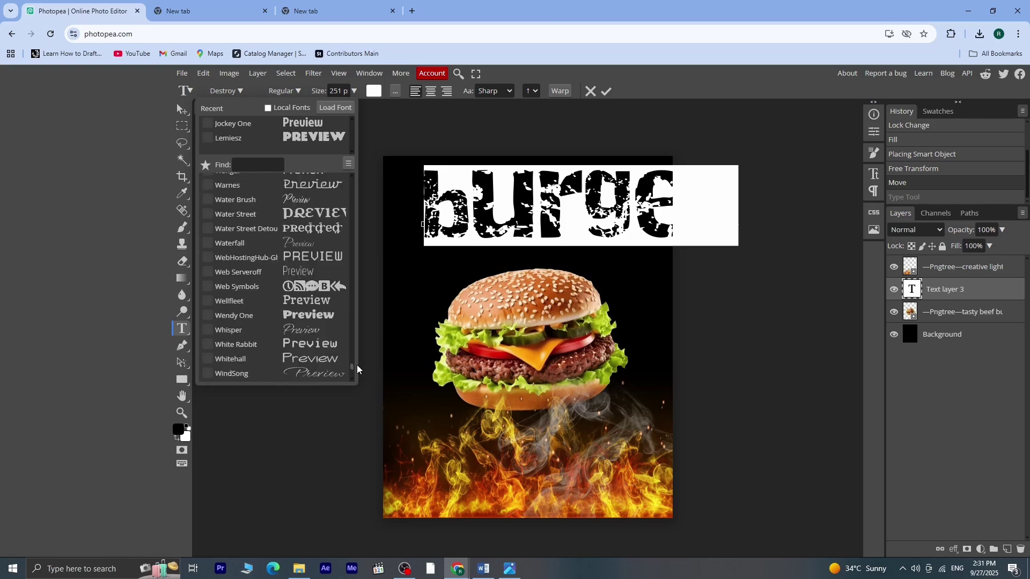
{"action": "left_click", "coordinate": [319, 315]}
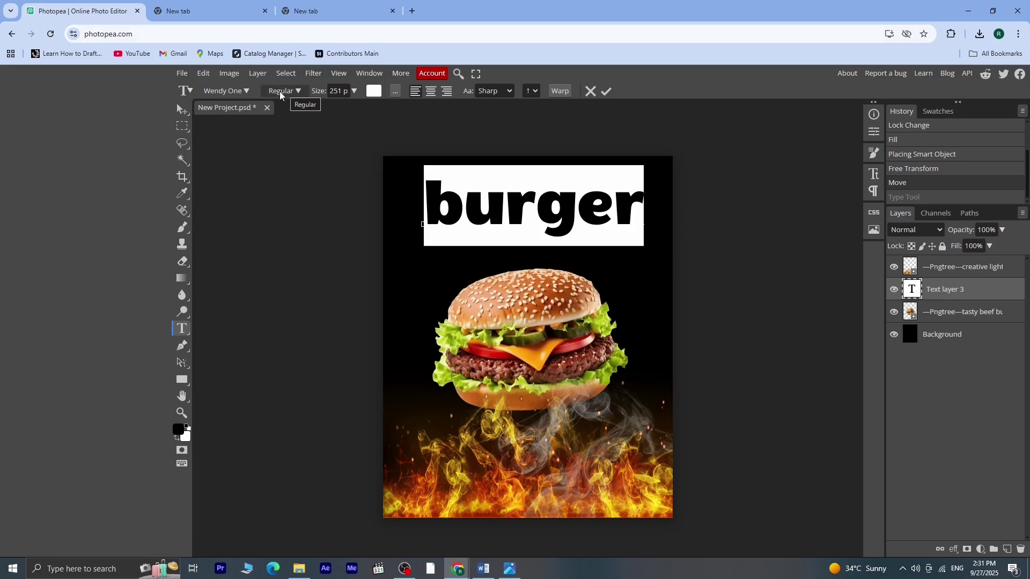
Apply faux bold and all caps to the burger headline and change its font to Versa Versa
{"action": "left_click", "coordinate": [874, 176]}
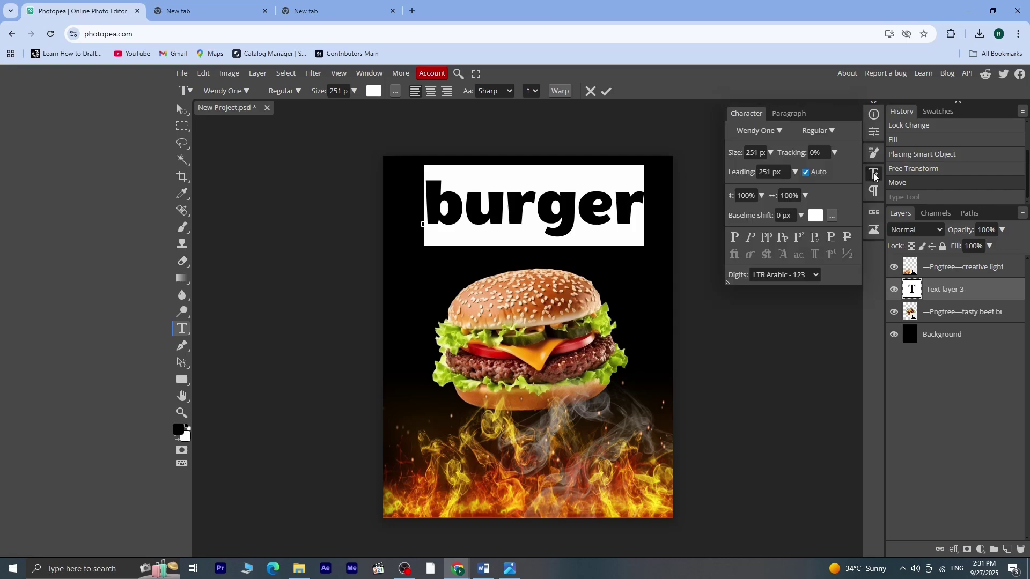
{"action": "left_click", "coordinate": [737, 236]}
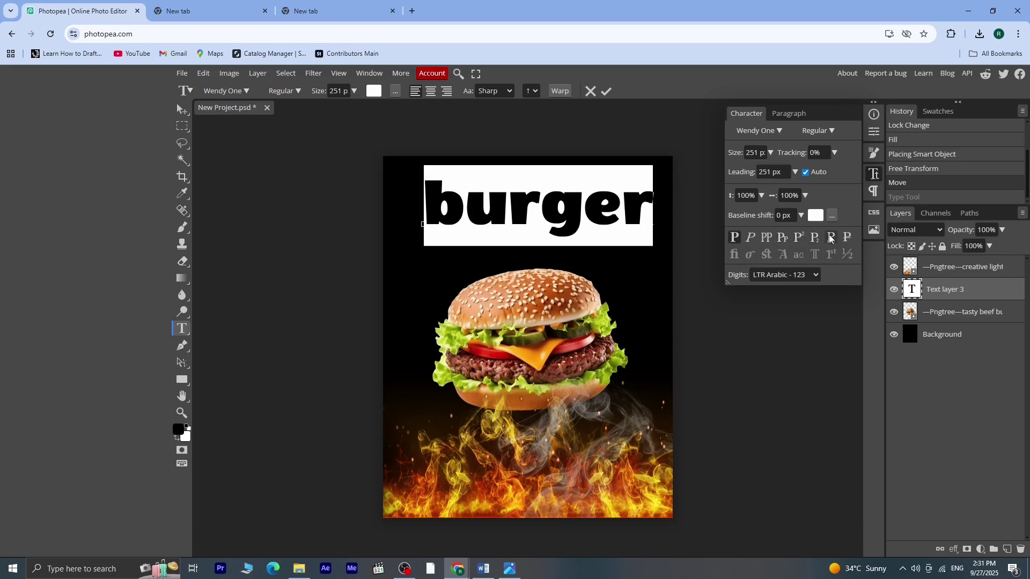
{"action": "left_click", "coordinate": [767, 239]}
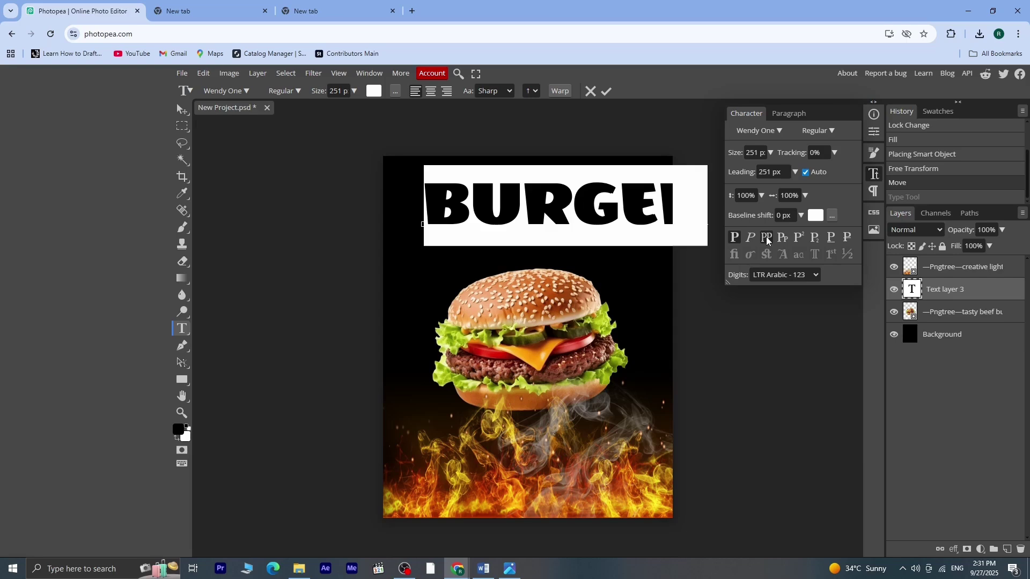
{"action": "left_click", "coordinate": [779, 132]}
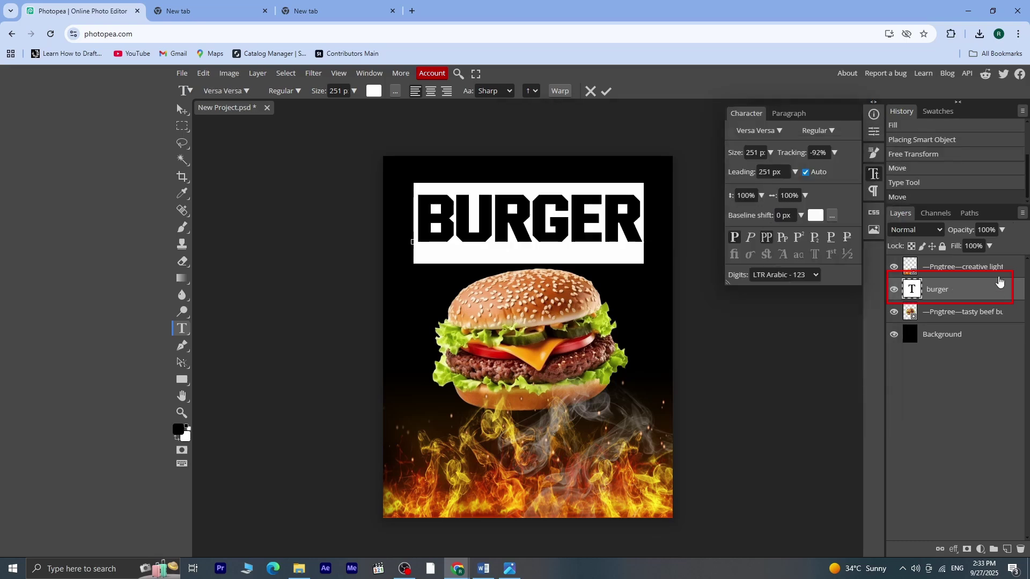
Add a 3 px outside Stroke layer style to the burger text in dark orange, c2550d
{"action": "double_click", "coordinate": [998, 290]}
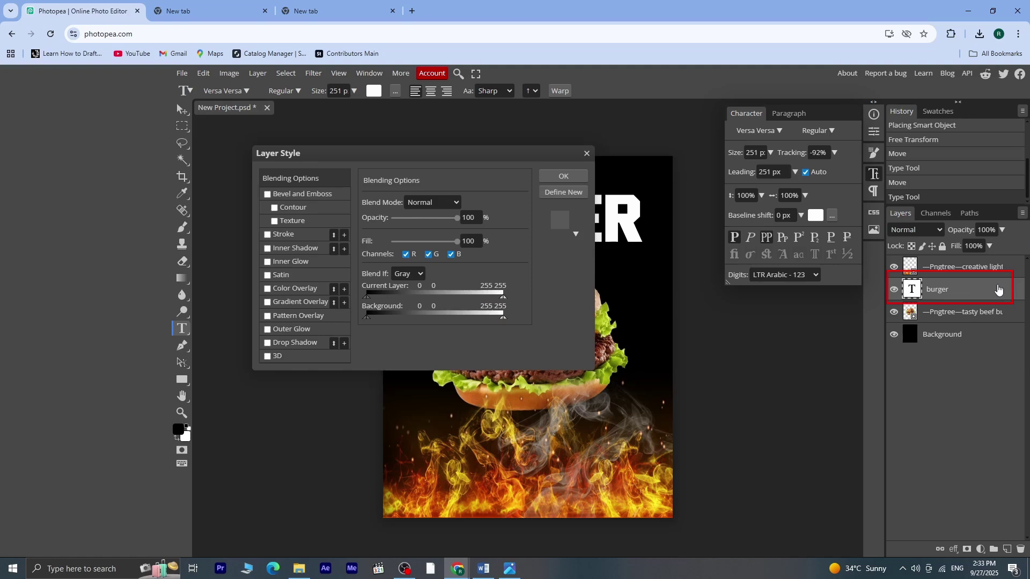
{"action": "left_click_drag", "start_coordinate": [386, 156], "coordinate": [710, 267]}
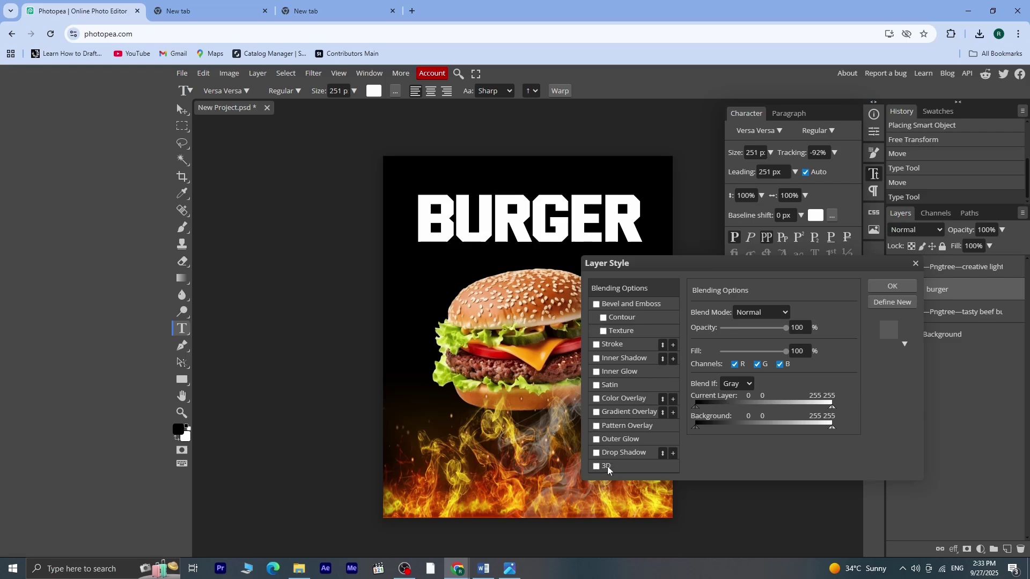
{"action": "left_click", "coordinate": [605, 346]}
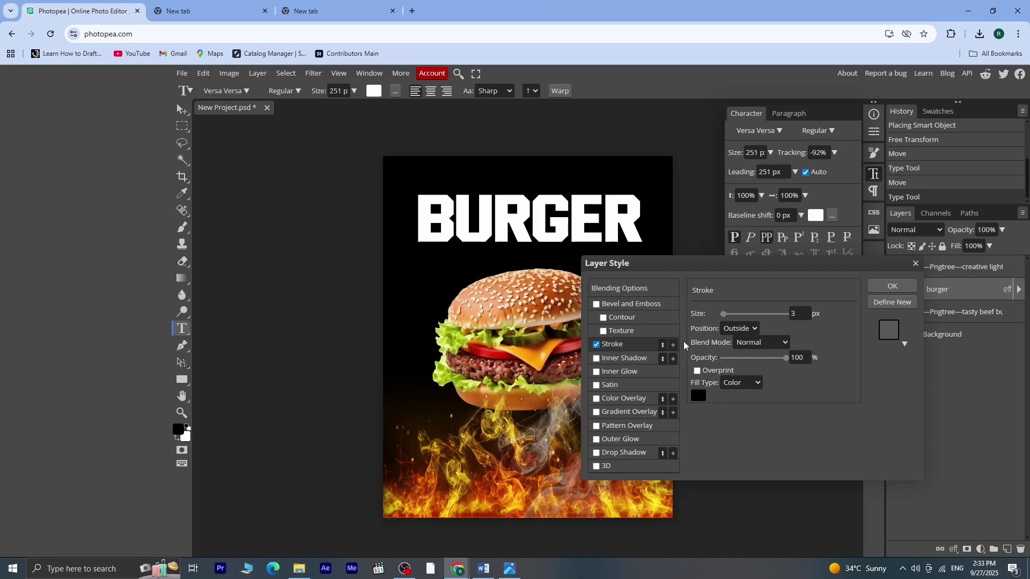
{"action": "left_click", "coordinate": [699, 396]}
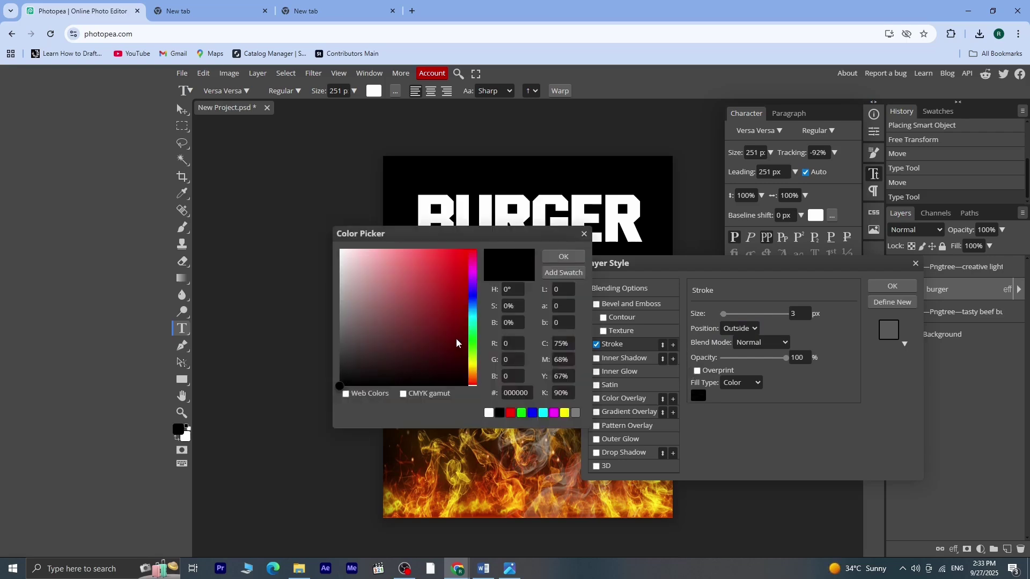
{"action": "left_click", "coordinate": [473, 377]}
{"action": "left_click_drag", "start_coordinate": [452, 292], "coordinate": [460, 282]}
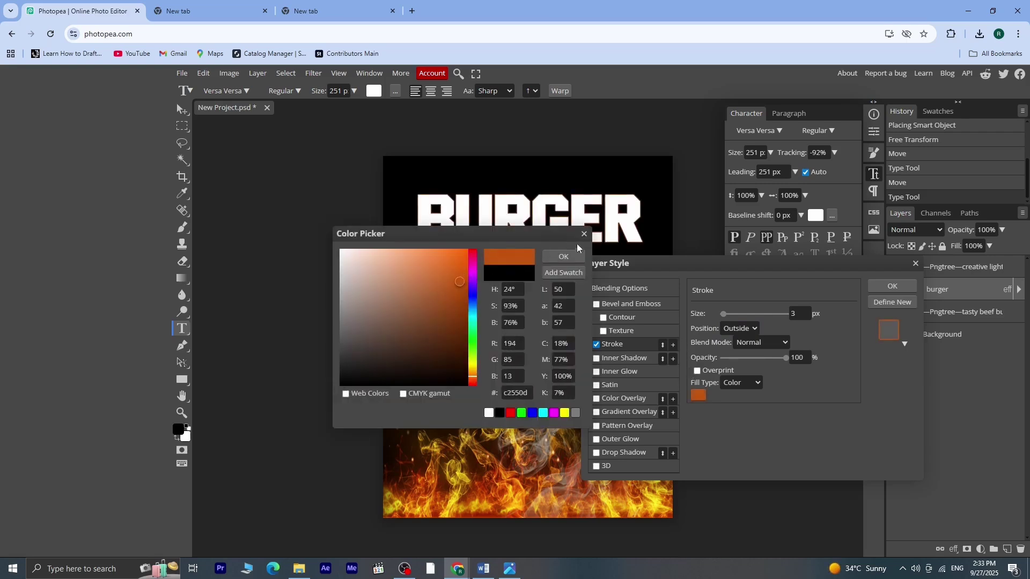
{"action": "left_click", "coordinate": [570, 256]}
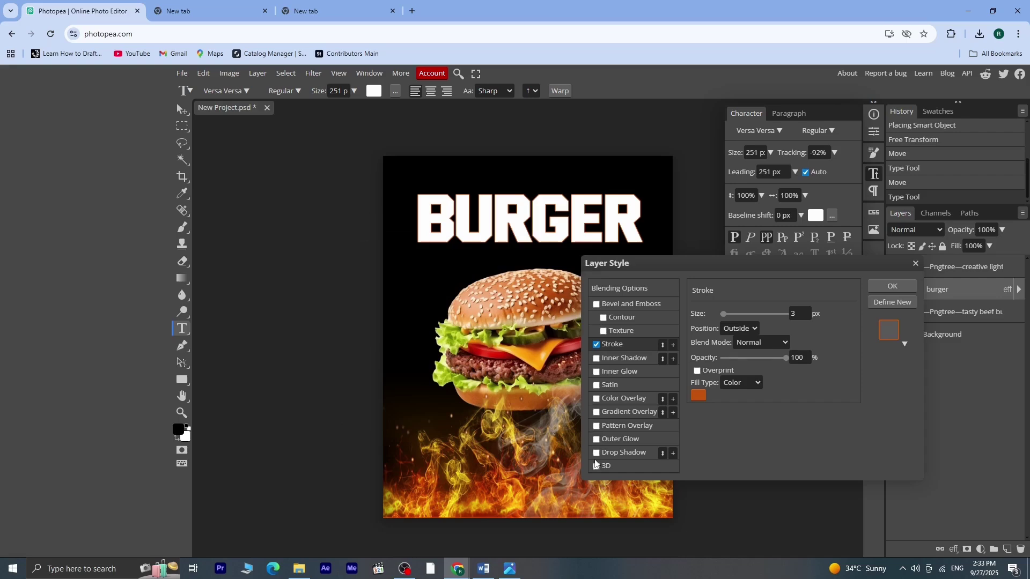
Add a 3D layer style to the burger text with 0 px distance, 18% shrink and dark orange-brown colour 843104
{"action": "left_click", "coordinate": [596, 467]}
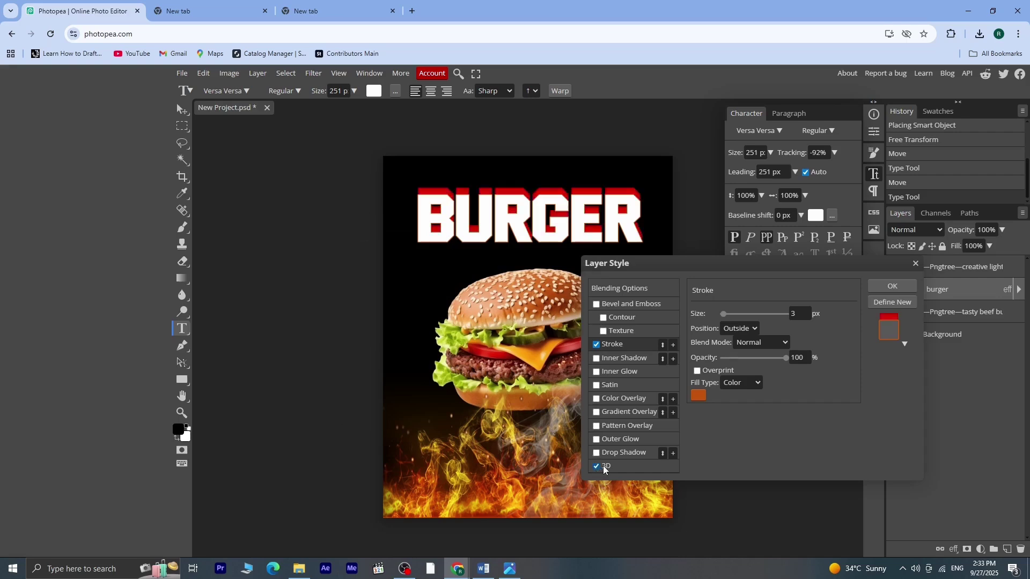
{"action": "mouse_move", "coordinate": [732, 369]}
{"action": "left_mouse_down"}
{"action": "mouse_move", "coordinate": [754, 369]}
{"action": "mouse_move", "coordinate": [721, 375]}
{"action": "mouse_move", "coordinate": [745, 385]}
{"action": "mouse_move", "coordinate": [735, 389]}
{"action": "left_mouse_up"}
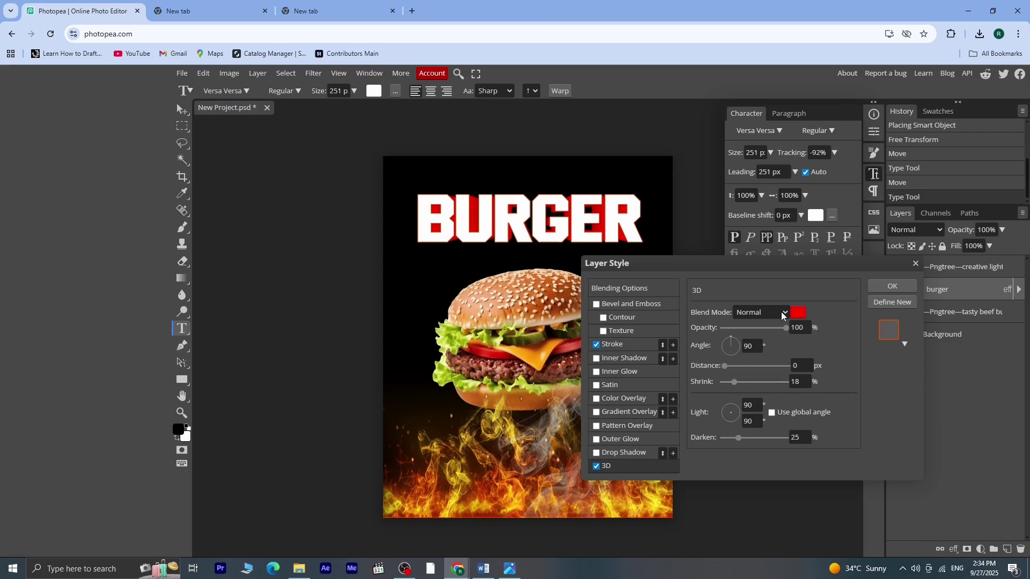
{"action": "left_click", "coordinate": [798, 312]}
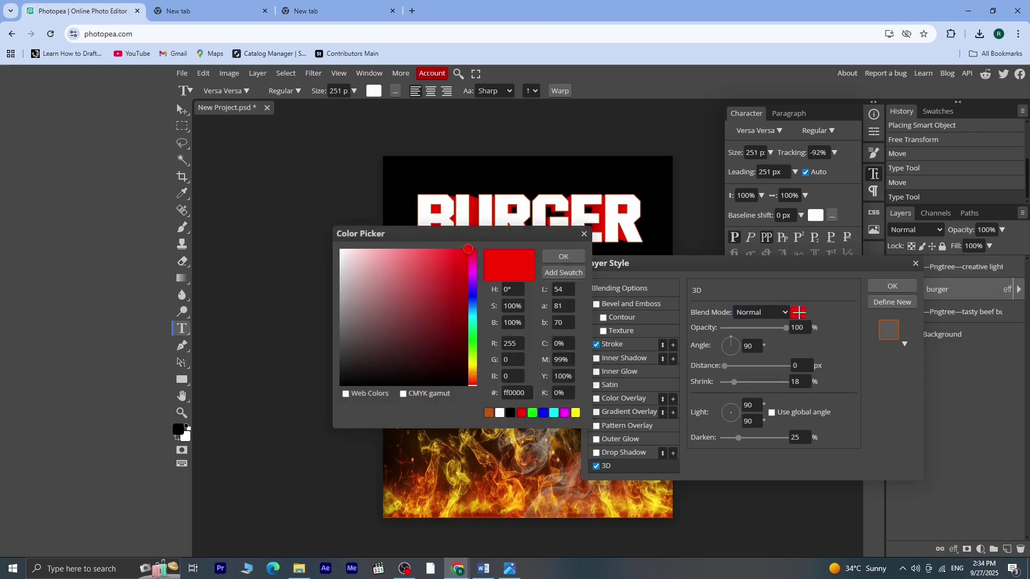
{"action": "left_click", "coordinate": [472, 374]}
{"action": "left_click_drag", "start_coordinate": [473, 377], "coordinate": [472, 374]}
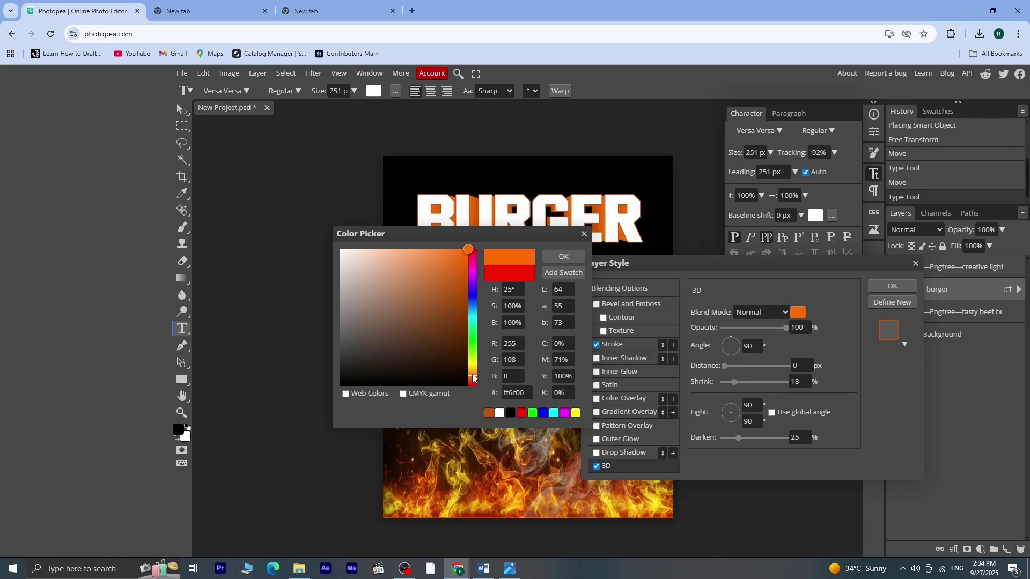
{"action": "left_click", "coordinate": [472, 377]}
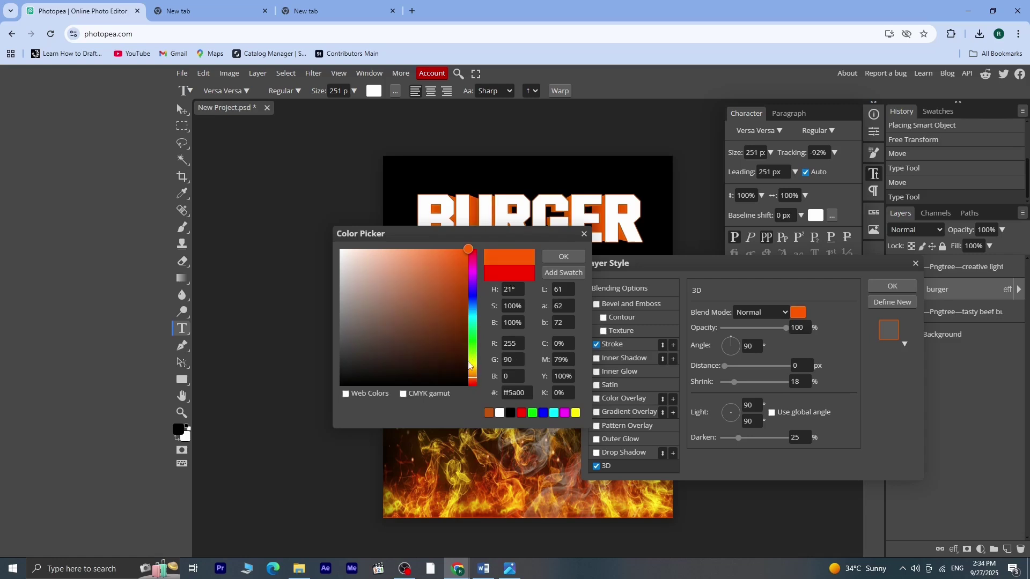
{"action": "left_click", "coordinate": [457, 332]}
{"action": "left_click_drag", "start_coordinate": [462, 301], "coordinate": [463, 319]}
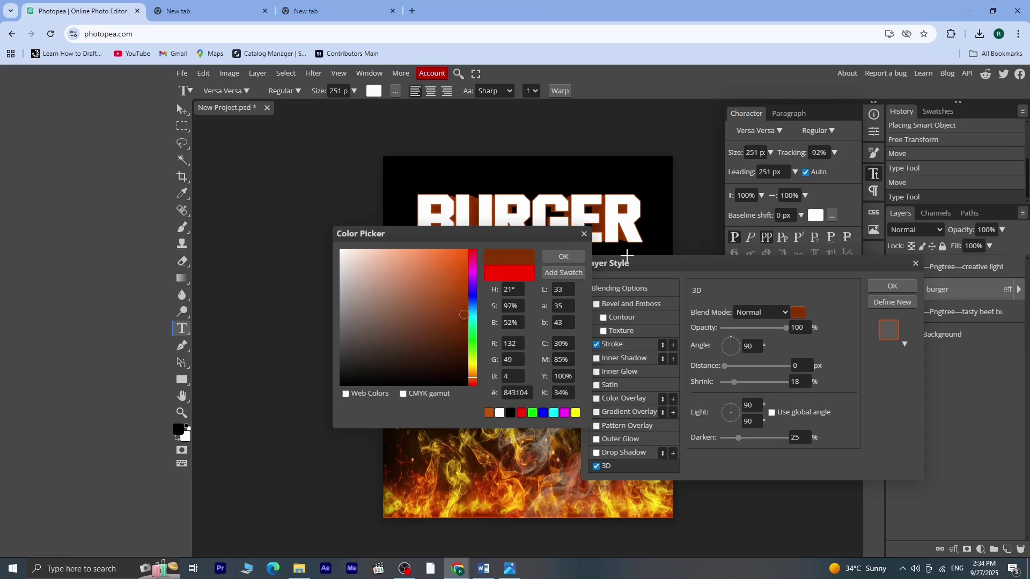
{"action": "left_click", "coordinate": [573, 258]}
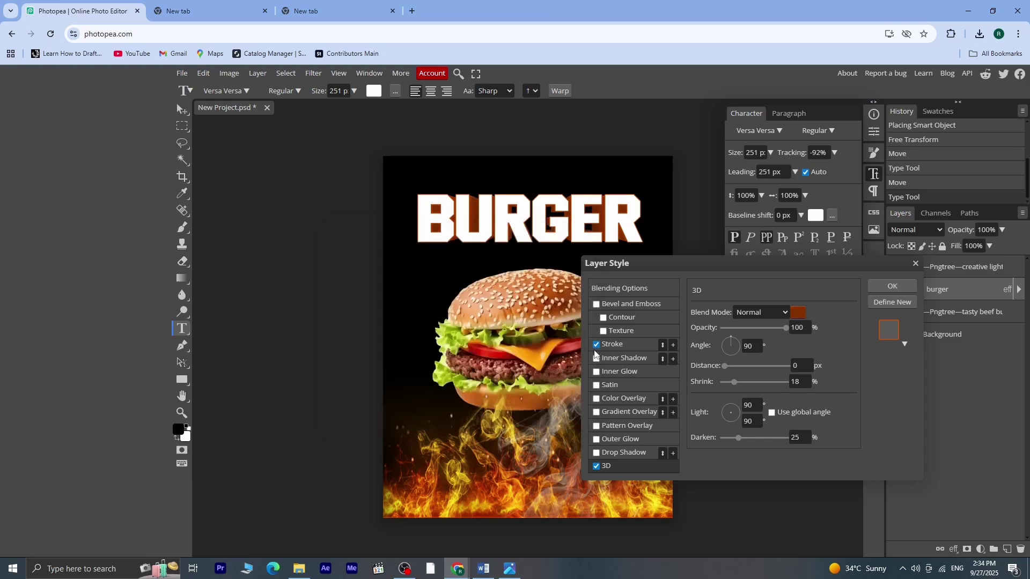
Change the burger text's Stroke to black, 000000, with a size of 5 px, and apply the layer styles
{"action": "left_click", "coordinate": [609, 344]}
{"action": "left_click", "coordinate": [699, 396]}
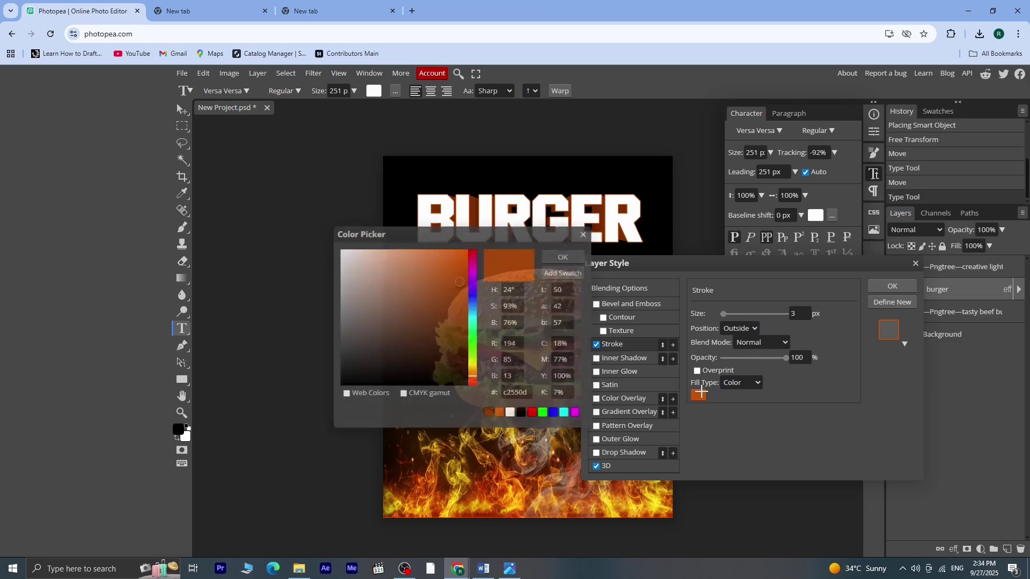
{"action": "left_click_drag", "start_coordinate": [459, 337], "coordinate": [473, 400]}
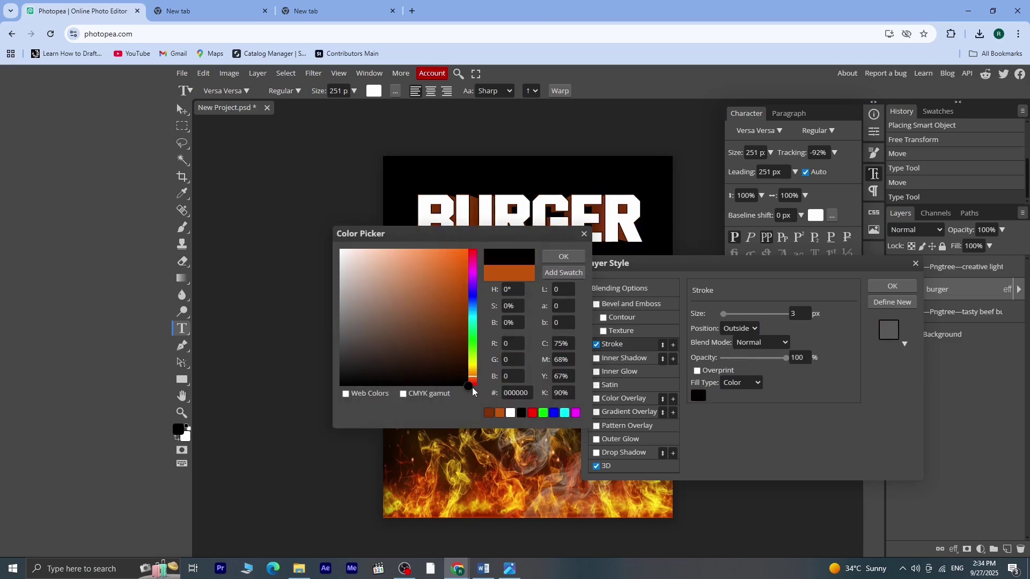
{"action": "left_click", "coordinate": [564, 257]}
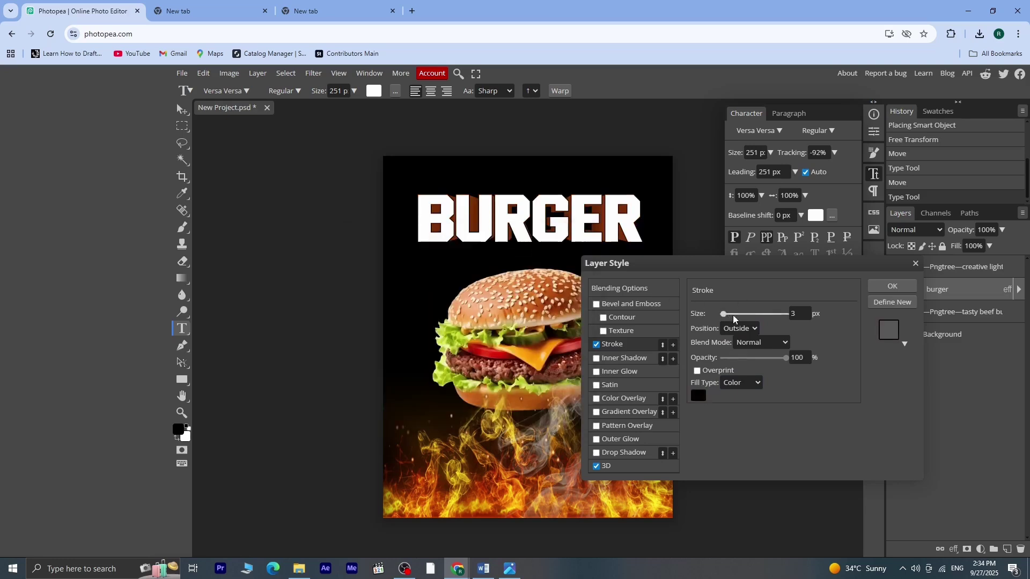
{"action": "type", "text": "7"}
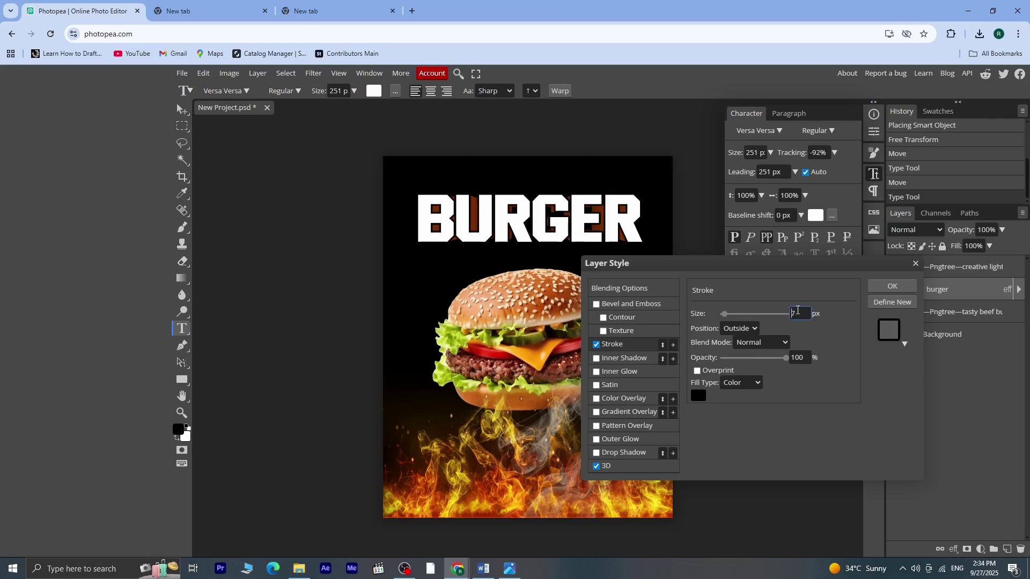
{"action": "key", "text": "BackSpace"}
{"action": "type", "text": "5"}
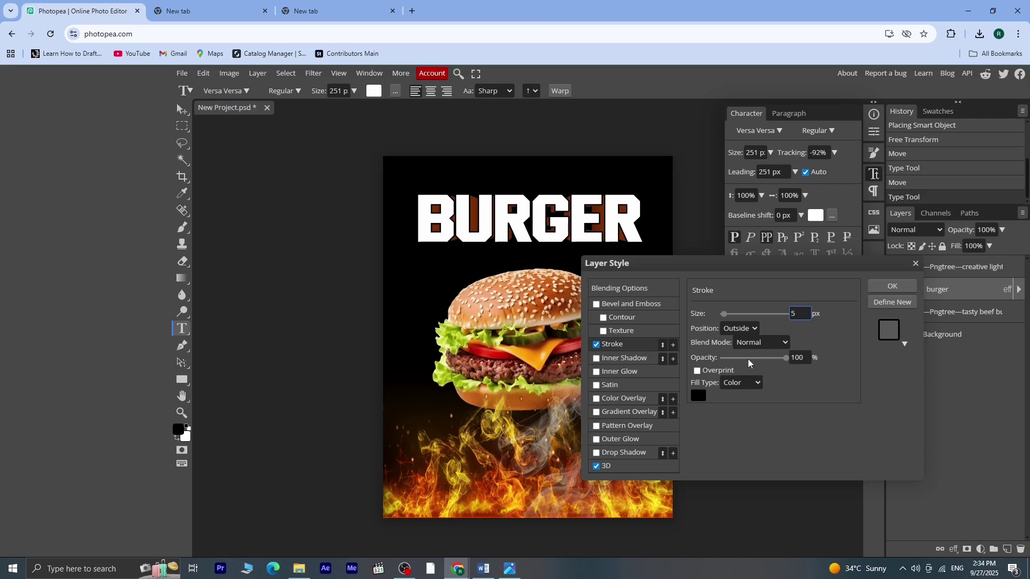
{"action": "left_click", "coordinate": [892, 288]}
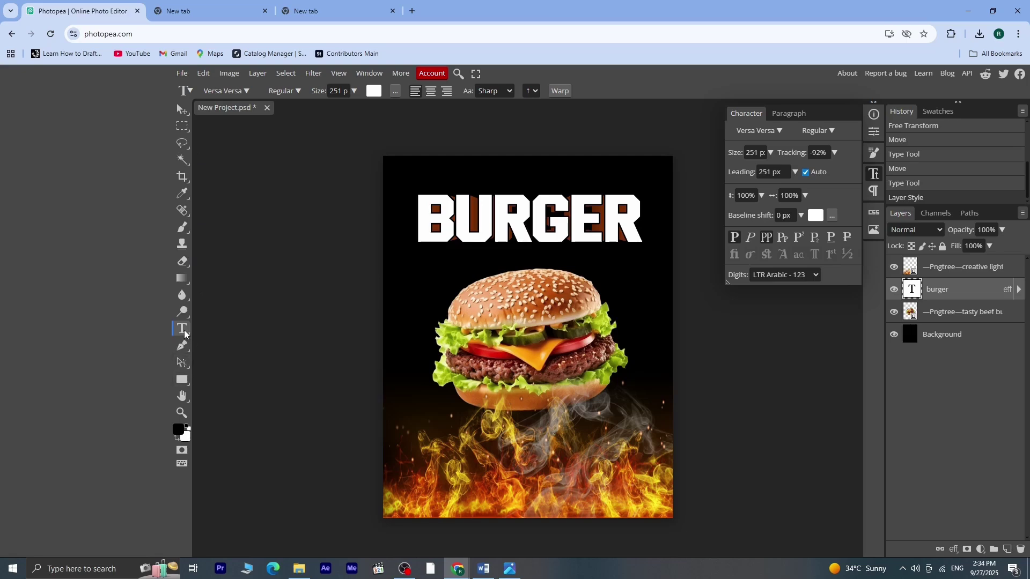
Add a new text layer reading BLAST just below the burger headline and reduce its font size to 127 px
{"action": "left_click", "coordinate": [447, 274]}
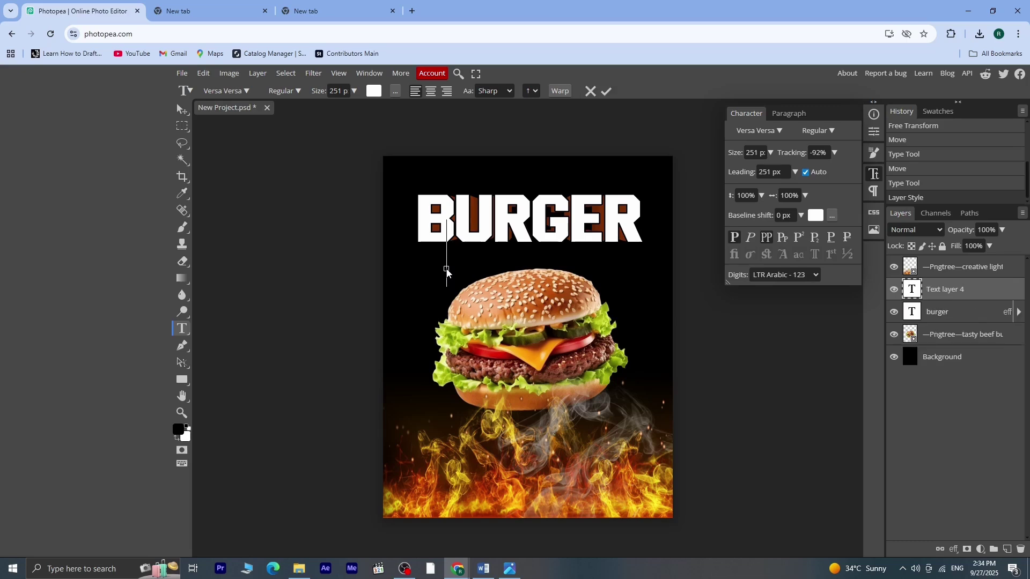
{"action": "type", "text": "BLAST"}
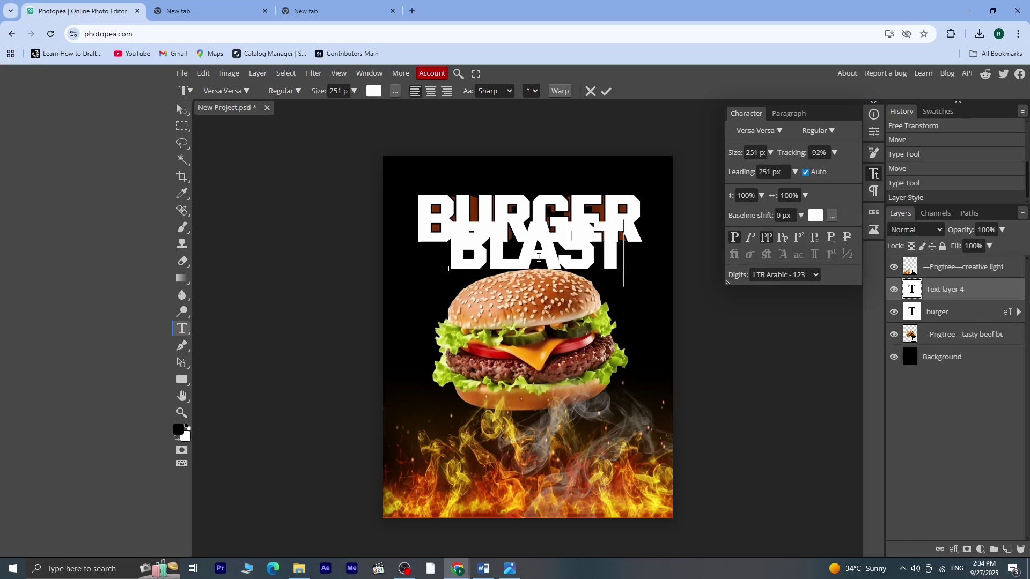
{"action": "key", "text": "ctrl+a"}
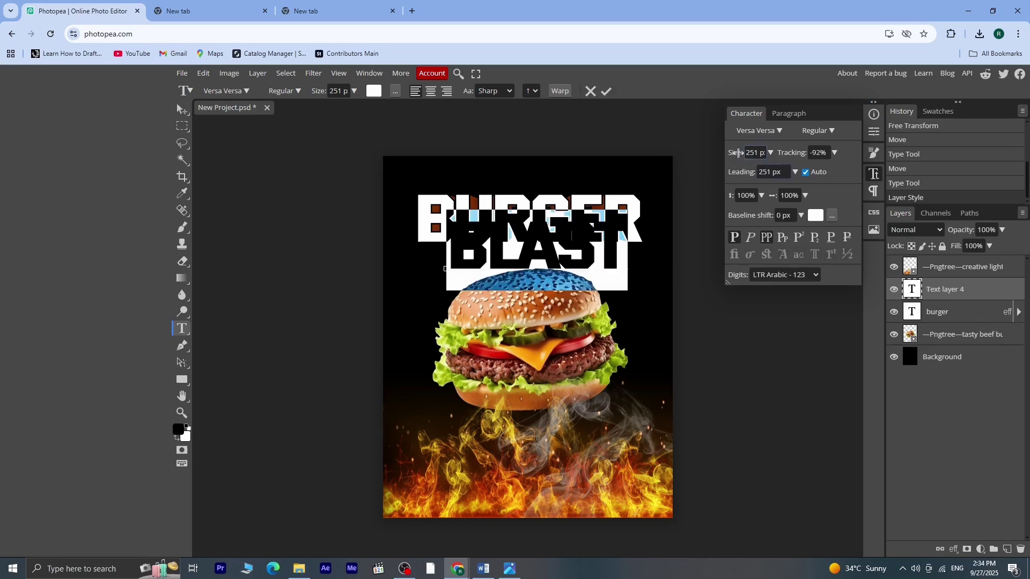
{"action": "left_click_drag", "start_coordinate": [738, 153], "coordinate": [684, 166]}
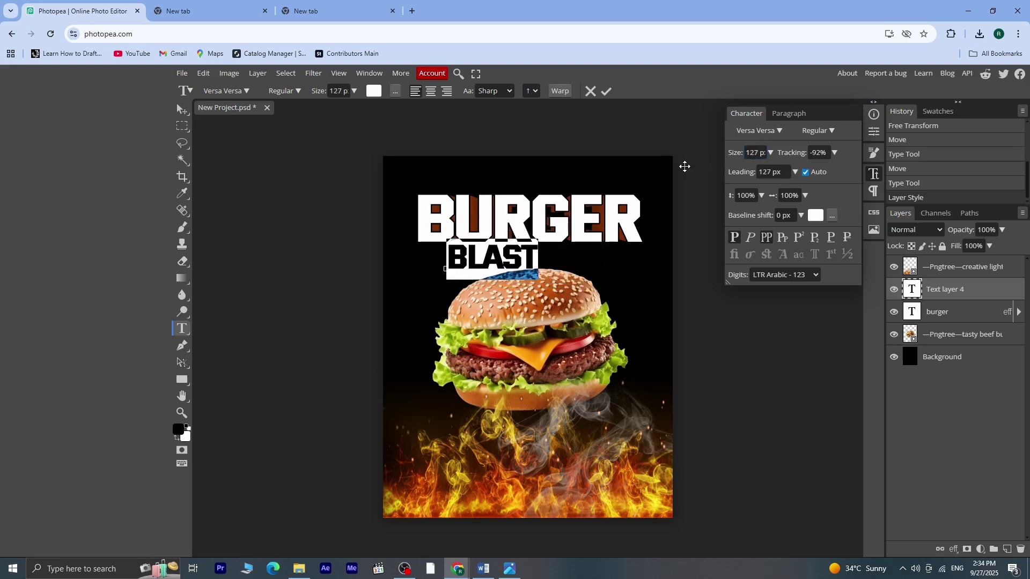
Change the Blast text's font to Birthstone and apply faux bold
{"action": "left_click", "coordinate": [781, 132]}
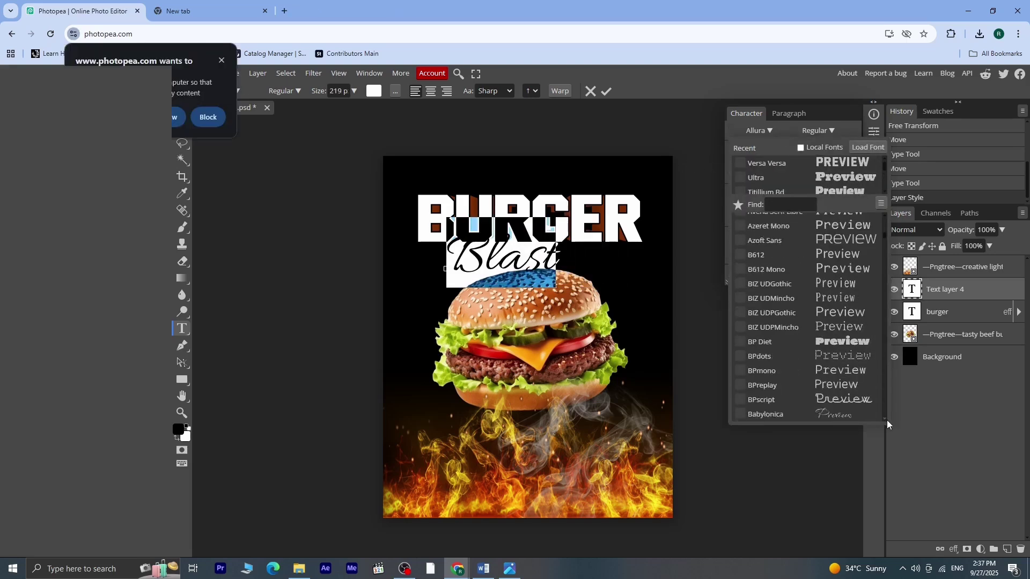
{"action": "scroll", "coordinate": [884, 418], "scroll_direction": "down", "scroll_amount": 5}
{"action": "left_click", "coordinate": [850, 295]}
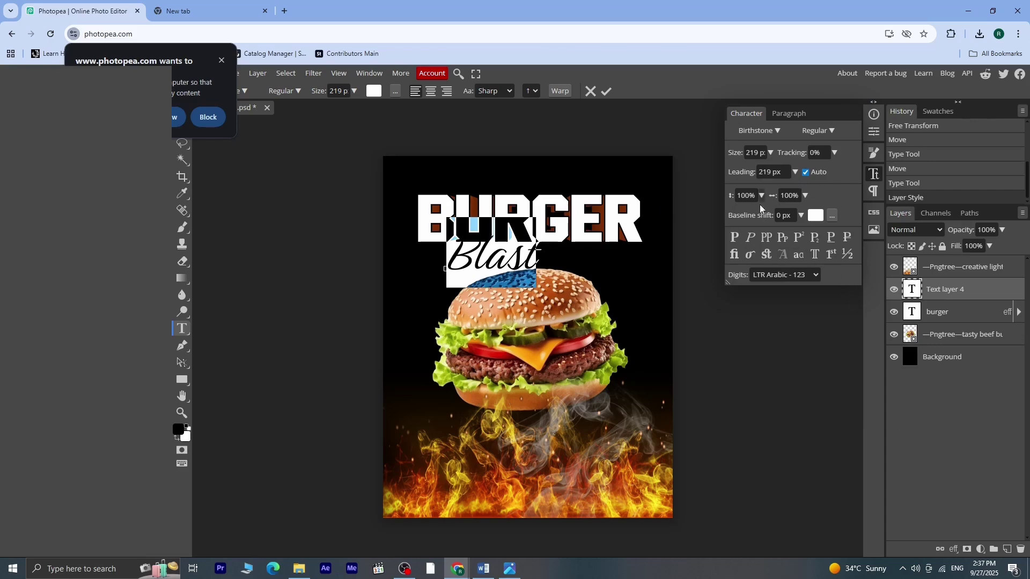
{"action": "left_click", "coordinate": [738, 236]}
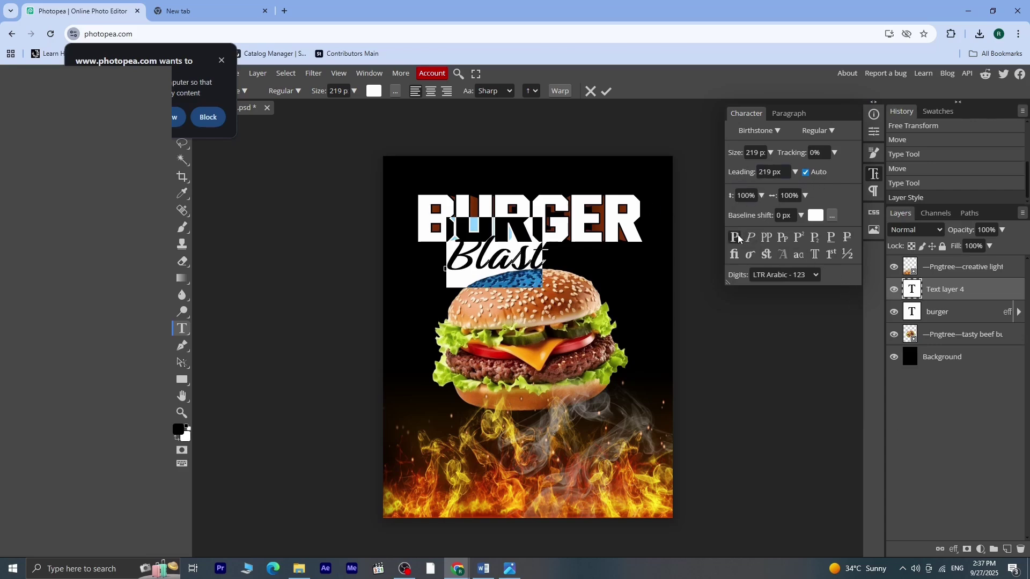
Colour the Blast text golden yellow sampled from the flames and centre it just under the BURGER headline
{"action": "left_click", "coordinate": [815, 217]}
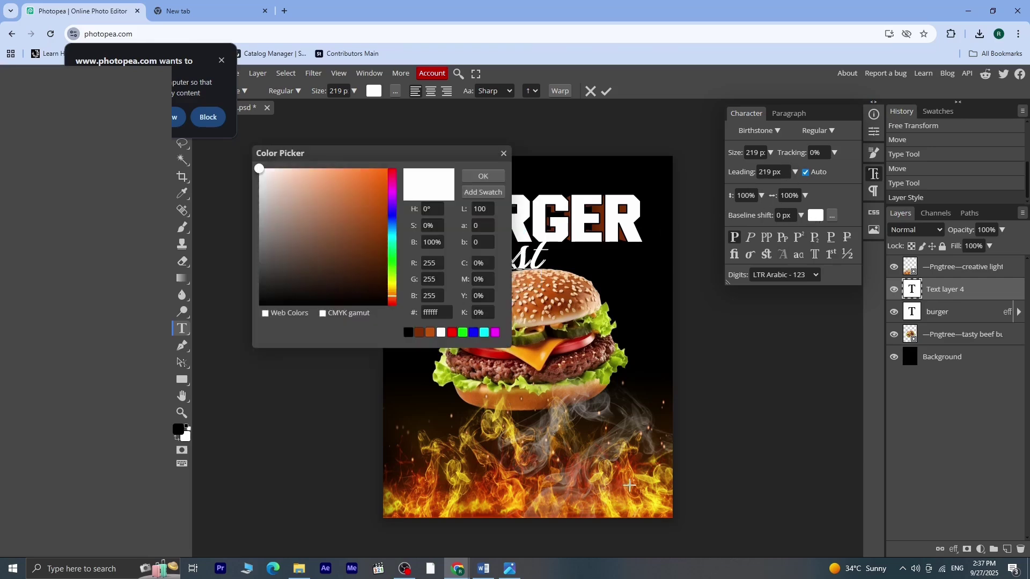
{"action": "left_click_drag", "start_coordinate": [632, 489], "coordinate": [651, 497]}
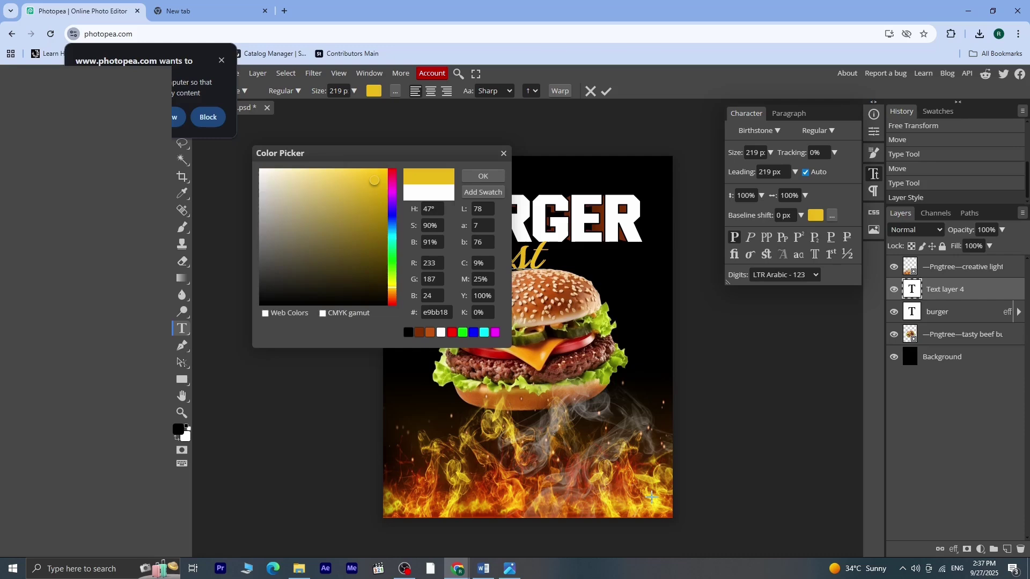
{"action": "key", "text": "Escape"}
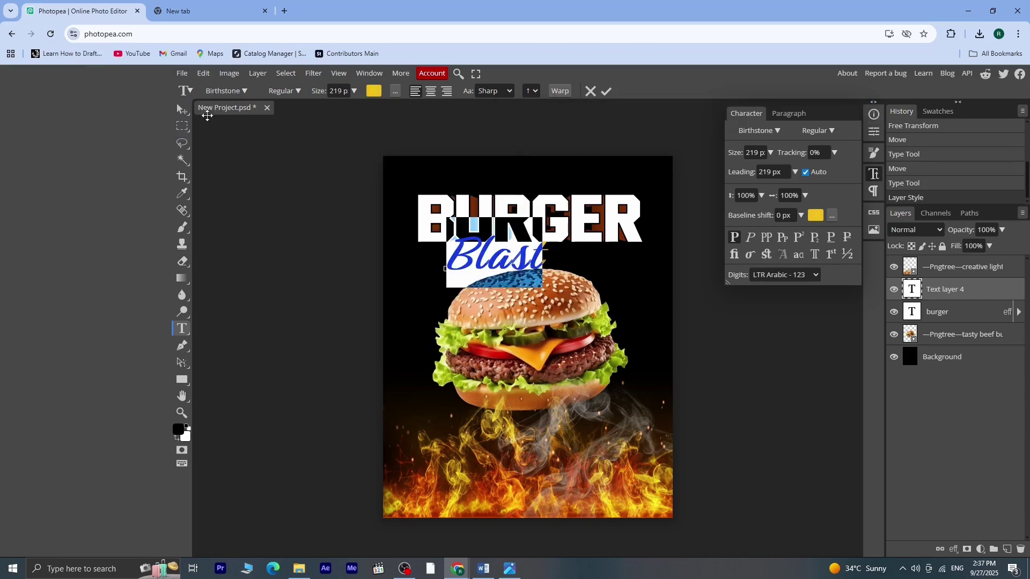
{"action": "left_click", "coordinate": [182, 111]}
{"action": "left_click_drag", "start_coordinate": [528, 267], "coordinate": [555, 261]}
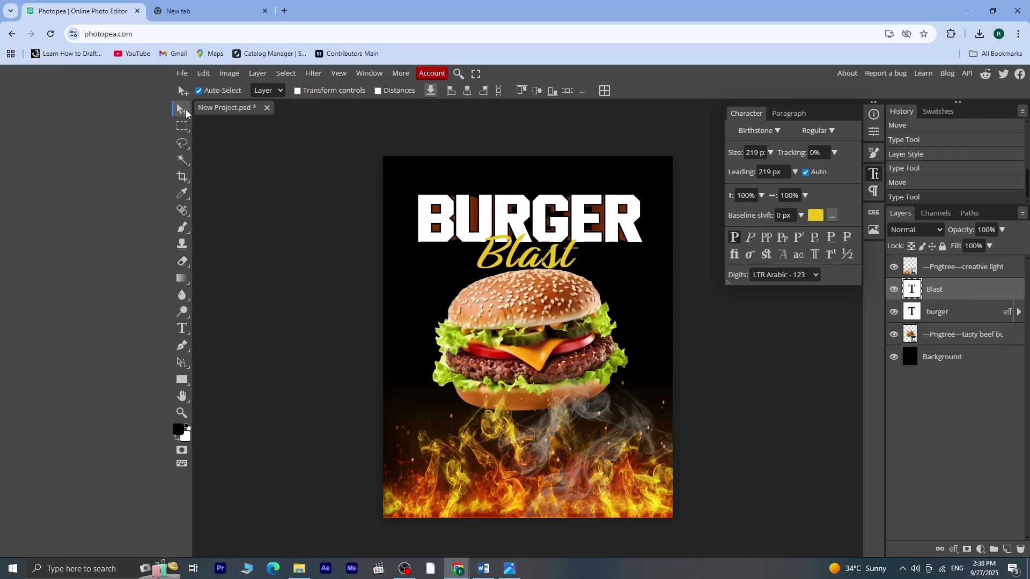
Give the Blast text a 5 px outside Stroke in dark red sampled from the burger and a 3D style with 19 px distance and 16% shrink
{"action": "double_click", "coordinate": [989, 293]}
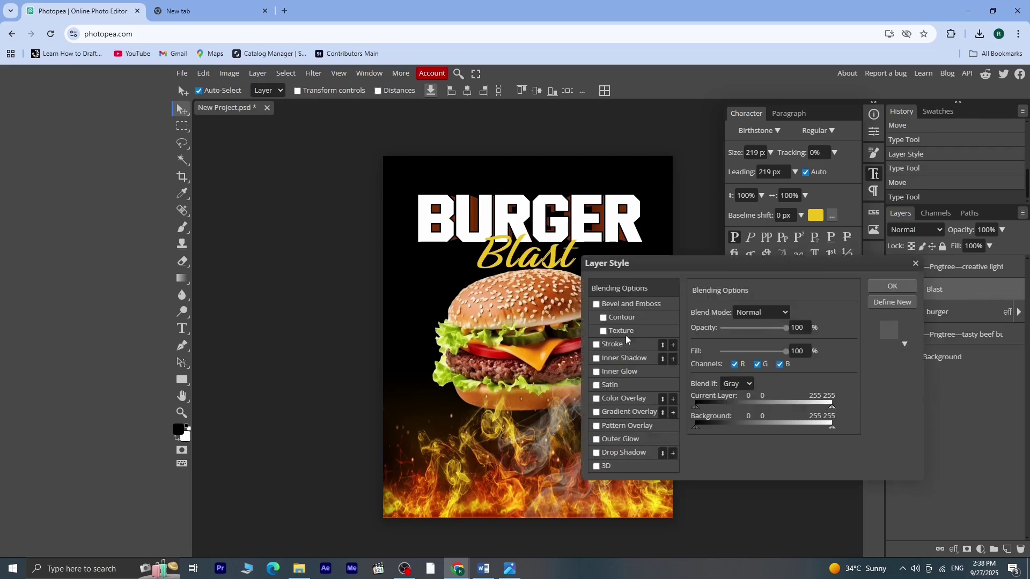
{"action": "left_click", "coordinate": [608, 348]}
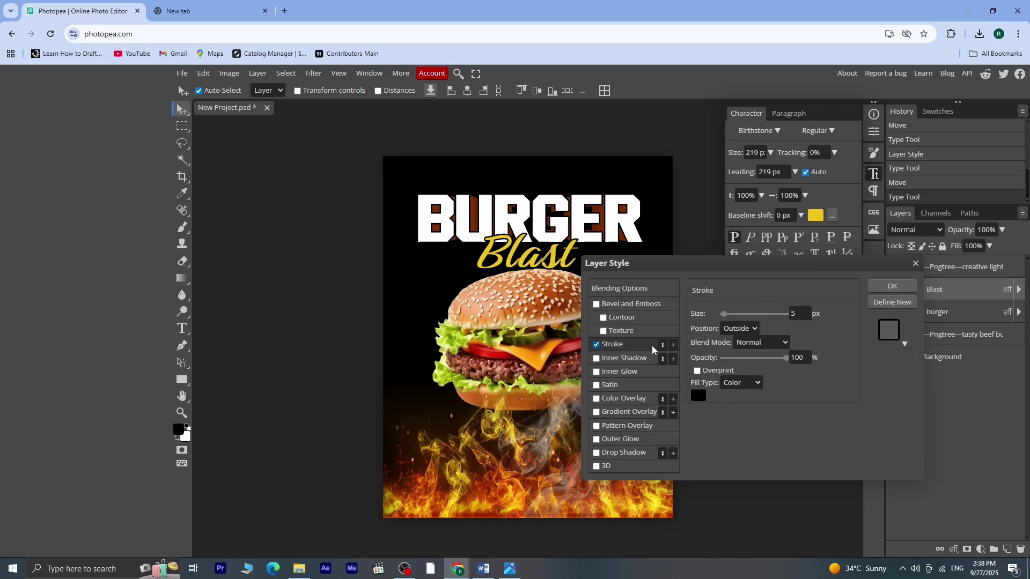
{"action": "left_click", "coordinate": [805, 316]}
{"action": "left_click", "coordinate": [697, 397]}
{"action": "left_click", "coordinate": [552, 358]}
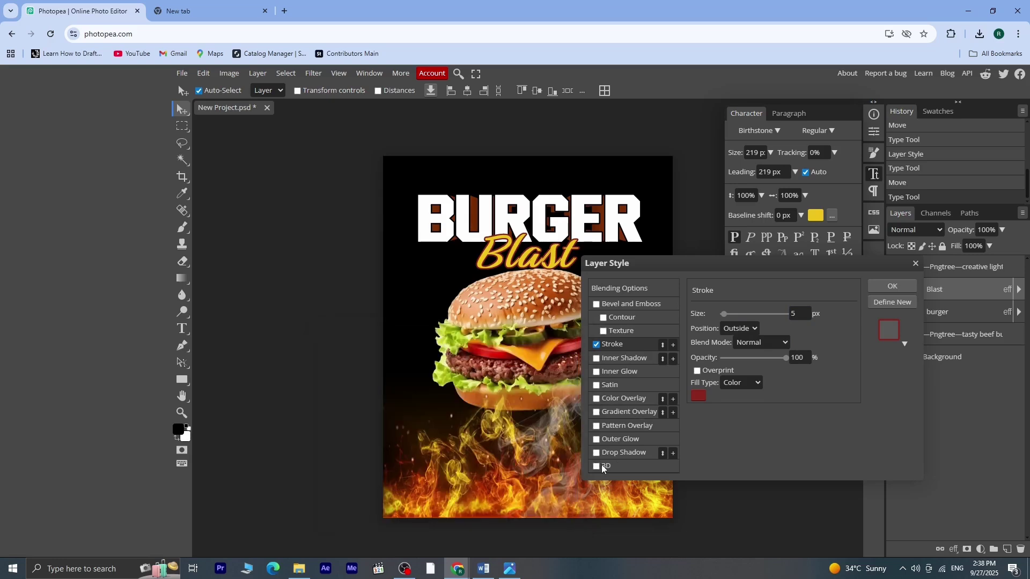
{"action": "left_click", "coordinate": [601, 466]}
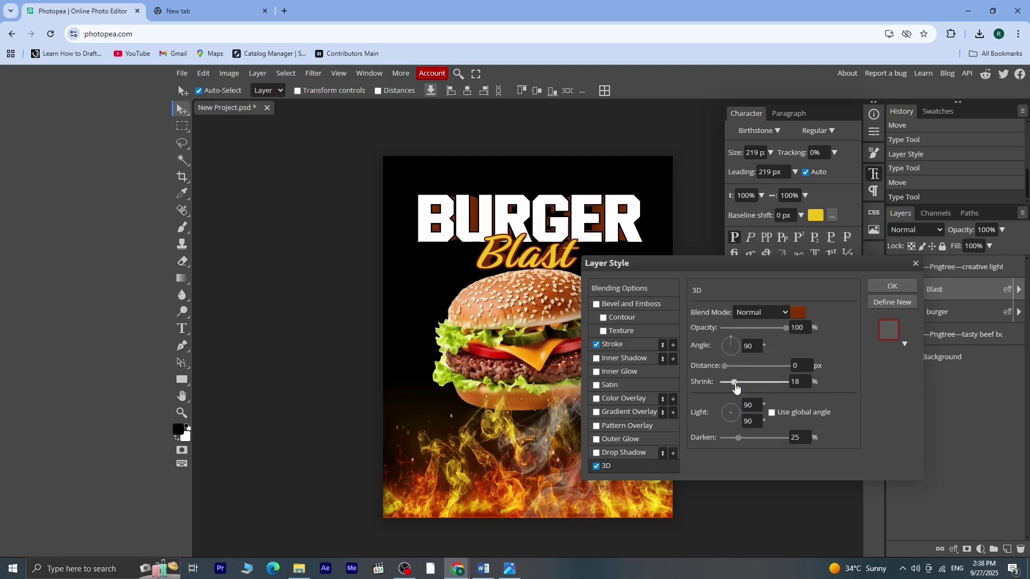
{"action": "mouse_move", "coordinate": [734, 382]}
{"action": "left_mouse_down"}
{"action": "mouse_move", "coordinate": [772, 390]}
{"action": "mouse_move", "coordinate": [730, 395]}
{"action": "mouse_move", "coordinate": [738, 367]}
{"action": "mouse_move", "coordinate": [730, 375]}
{"action": "left_mouse_up"}
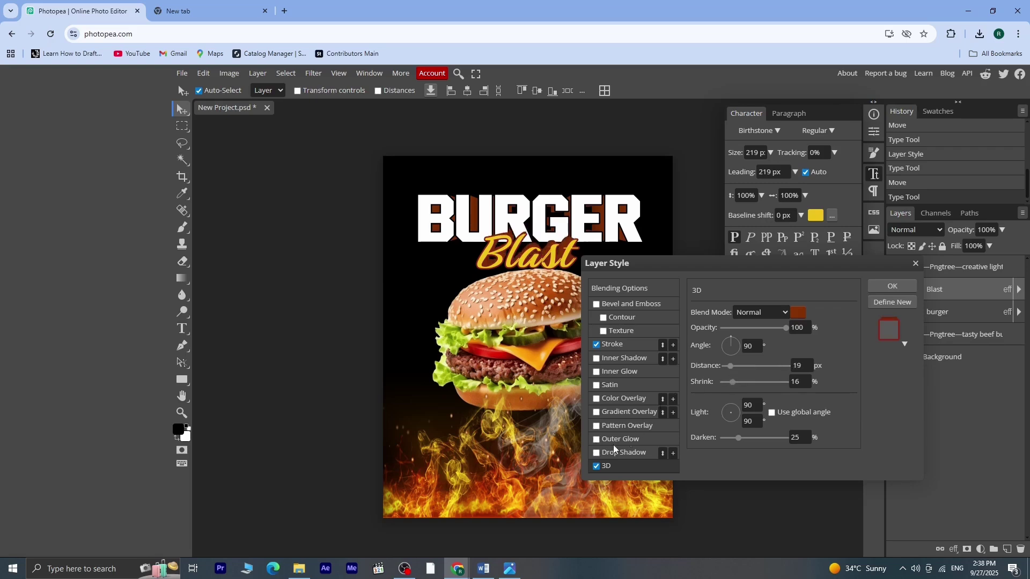
Add Bevel and Emboss with a Contour range of 62% to the Blast text and apply its layer styles
{"action": "left_click", "coordinate": [620, 319]}
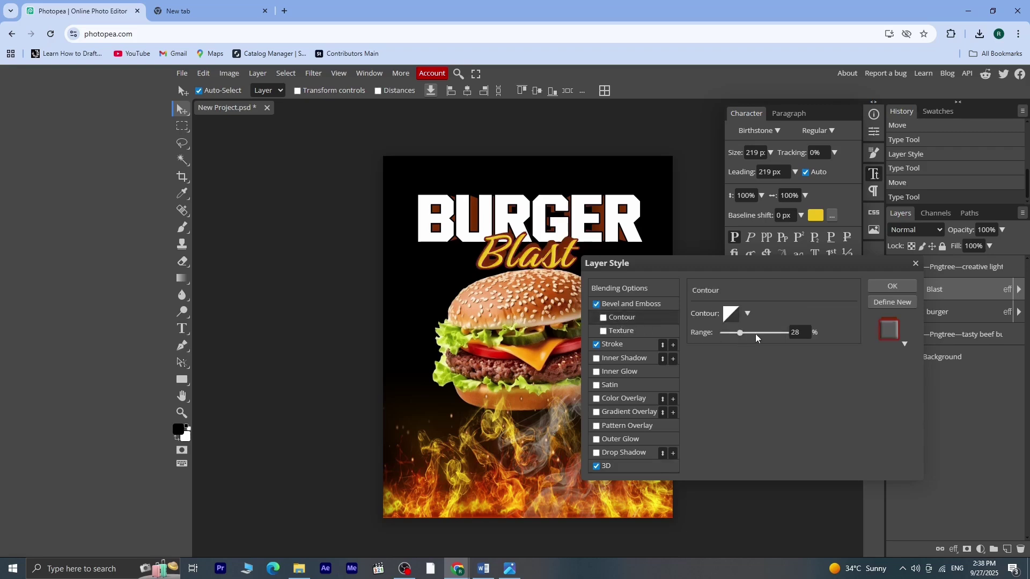
{"action": "left_click_drag", "start_coordinate": [744, 334], "coordinate": [762, 337]}
{"action": "left_click", "coordinate": [603, 318]}
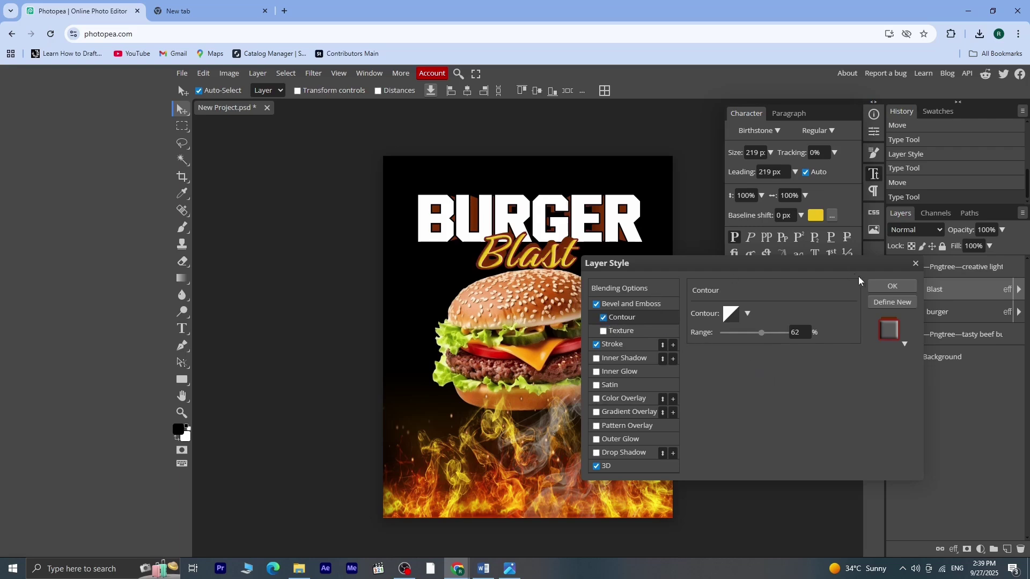
{"action": "left_click", "coordinate": [891, 289]}
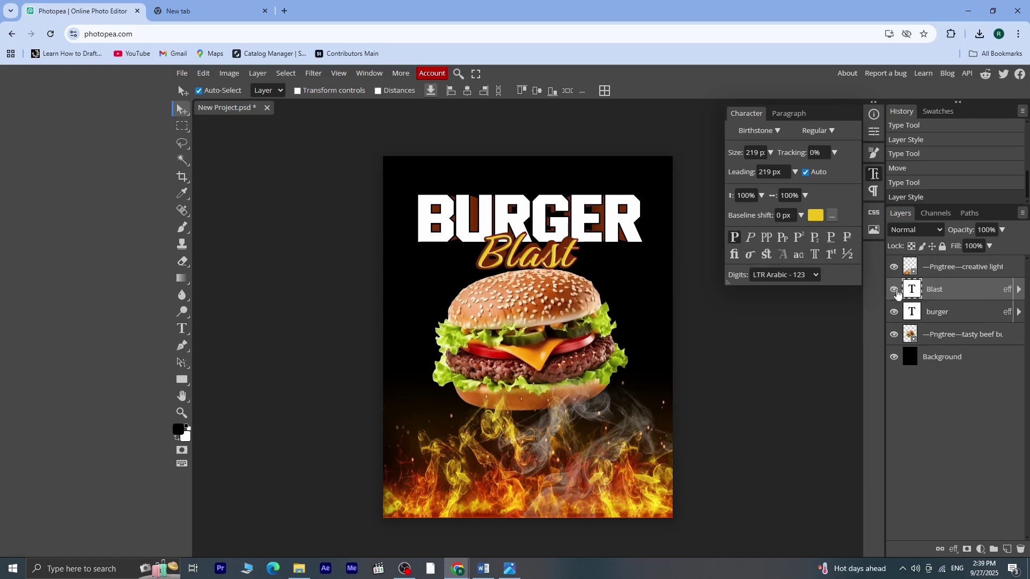
Add Bevel and Emboss with a Contour range of 28% to the BURGER text and apply its layer styles
{"action": "double_click", "coordinate": [973, 312]}
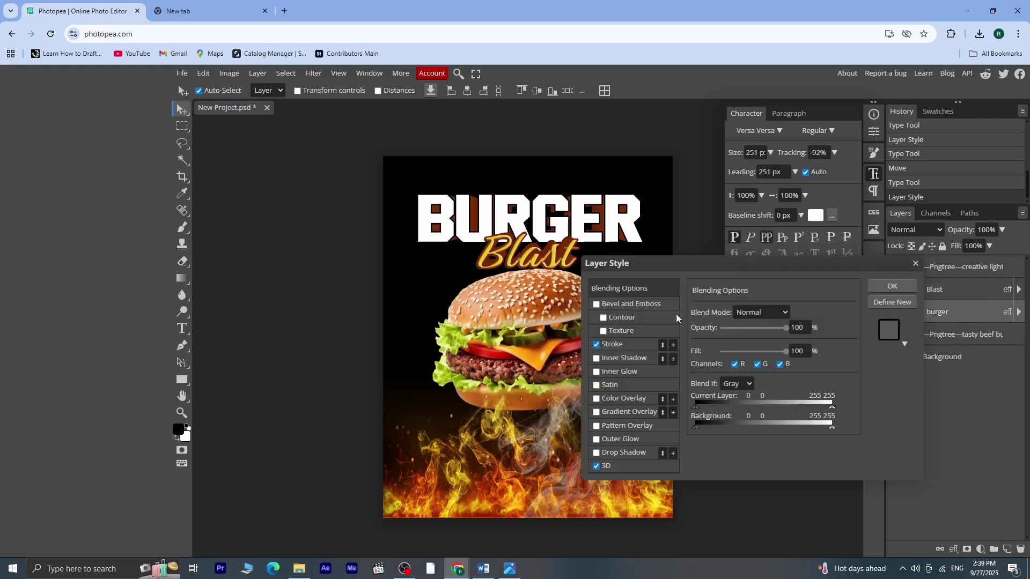
{"action": "left_click", "coordinate": [622, 317]}
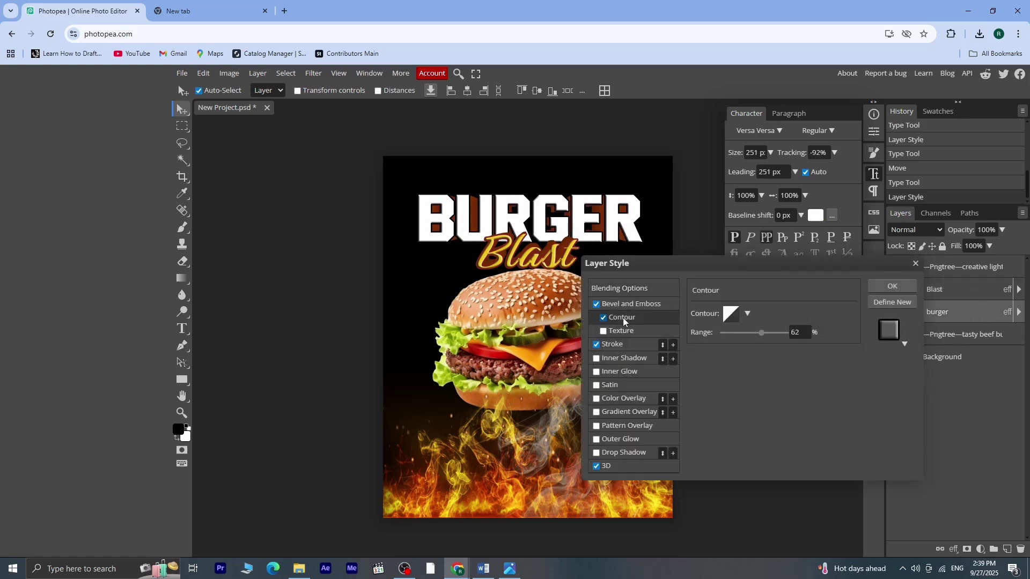
{"action": "left_click", "coordinate": [766, 333]}
{"action": "left_click_drag", "start_coordinate": [771, 339], "coordinate": [740, 339]}
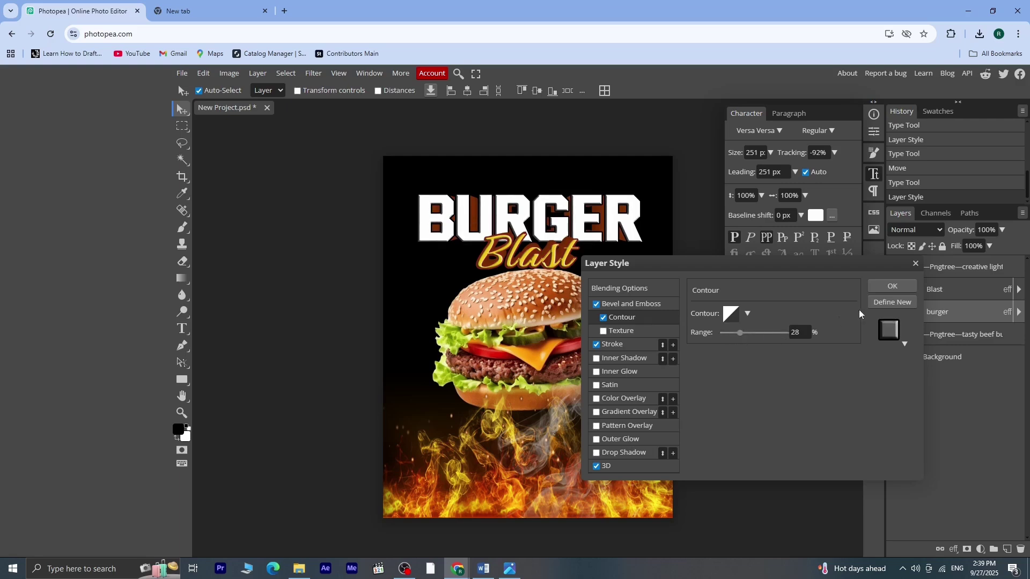
{"action": "left_click", "coordinate": [890, 287]}
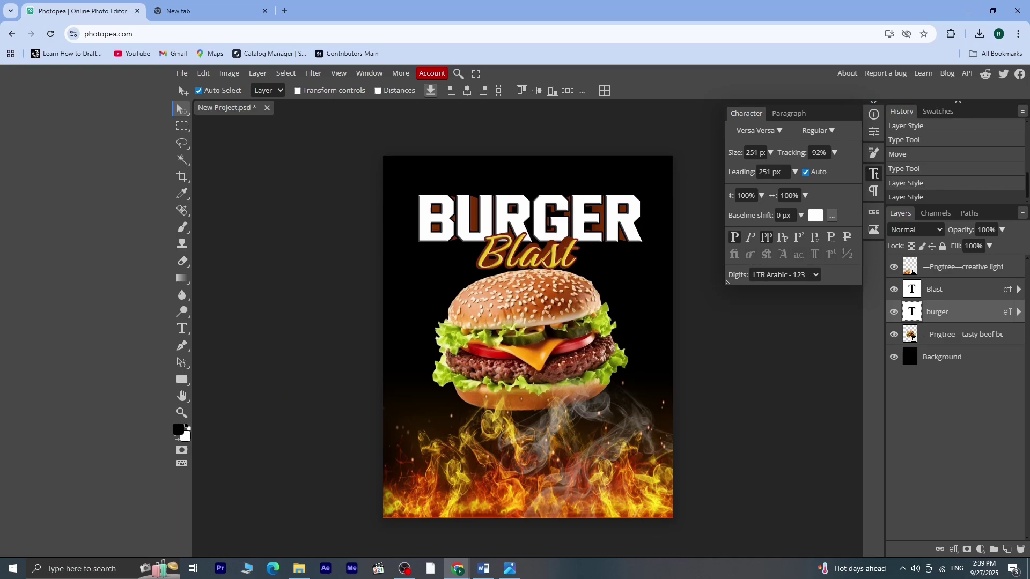
Draw a small triangular custom shape on a new layer, just above the burger bun's left edge
{"action": "left_click", "coordinate": [188, 381]}
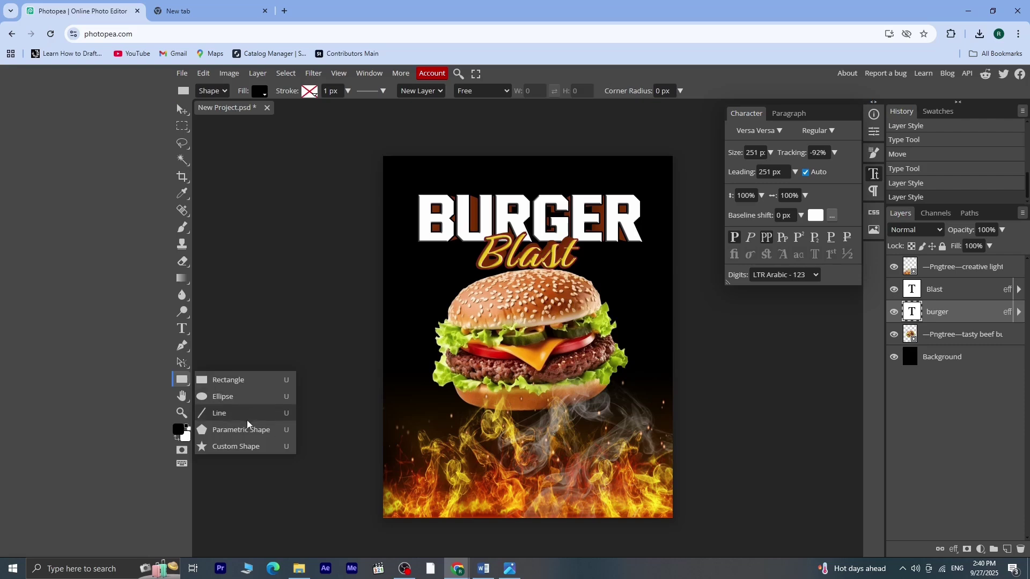
{"action": "left_click", "coordinate": [266, 447]}
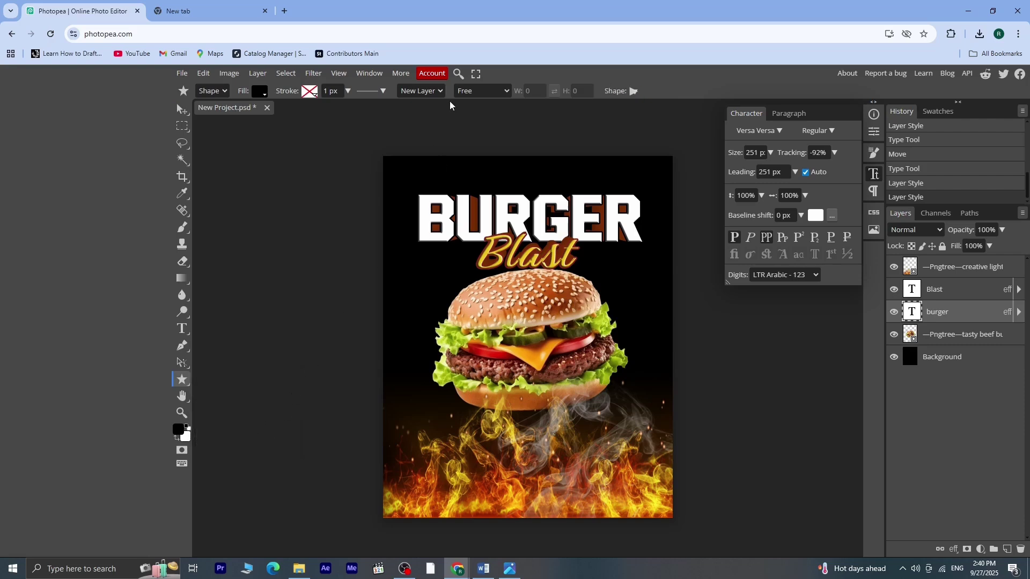
{"action": "left_click", "coordinate": [492, 93]}
{"action": "left_click", "coordinate": [492, 93]}
{"action": "left_click", "coordinate": [210, 96]}
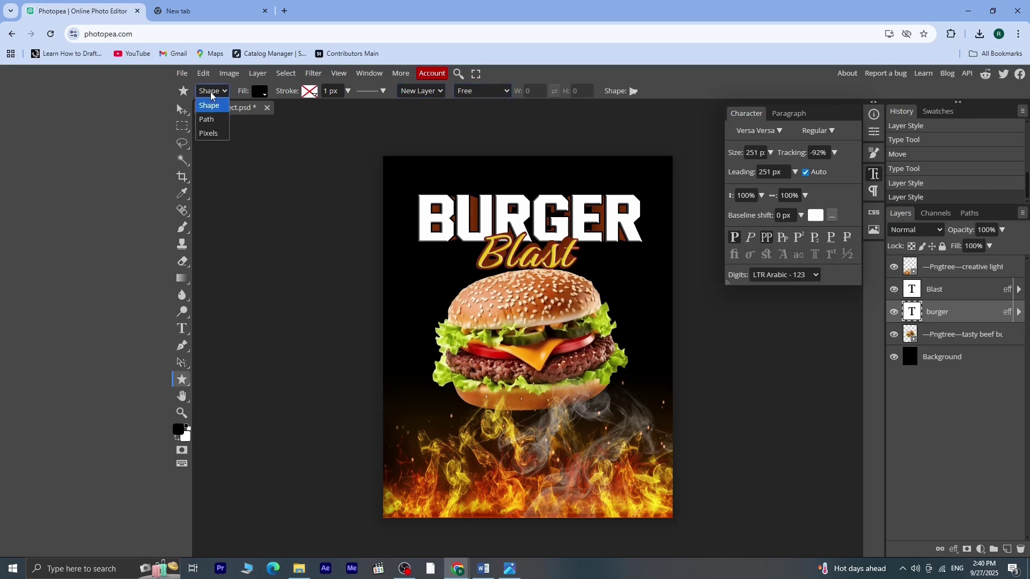
{"action": "left_click", "coordinate": [212, 94]}
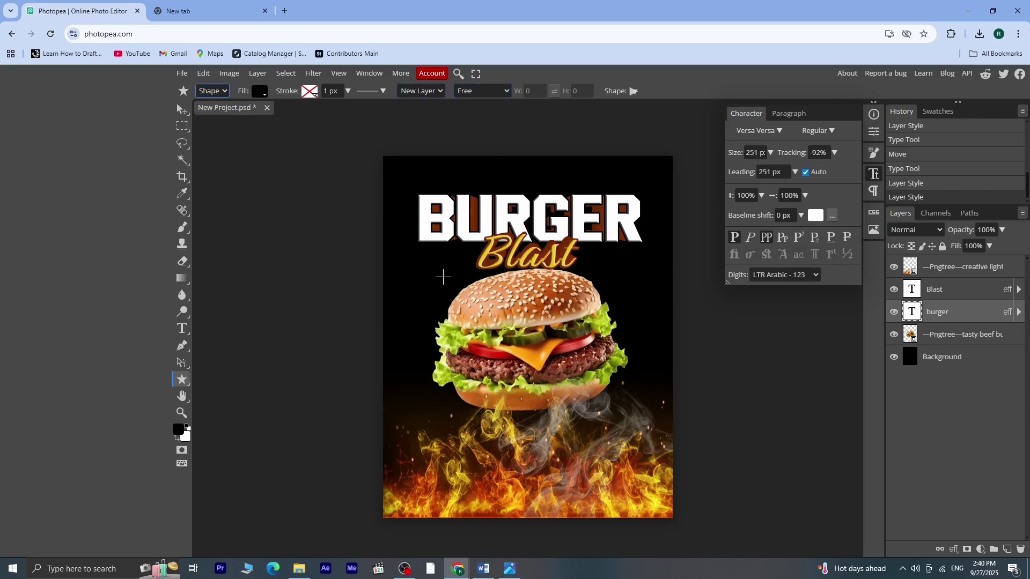
{"action": "left_click_drag", "start_coordinate": [436, 274], "coordinate": [460, 282]}
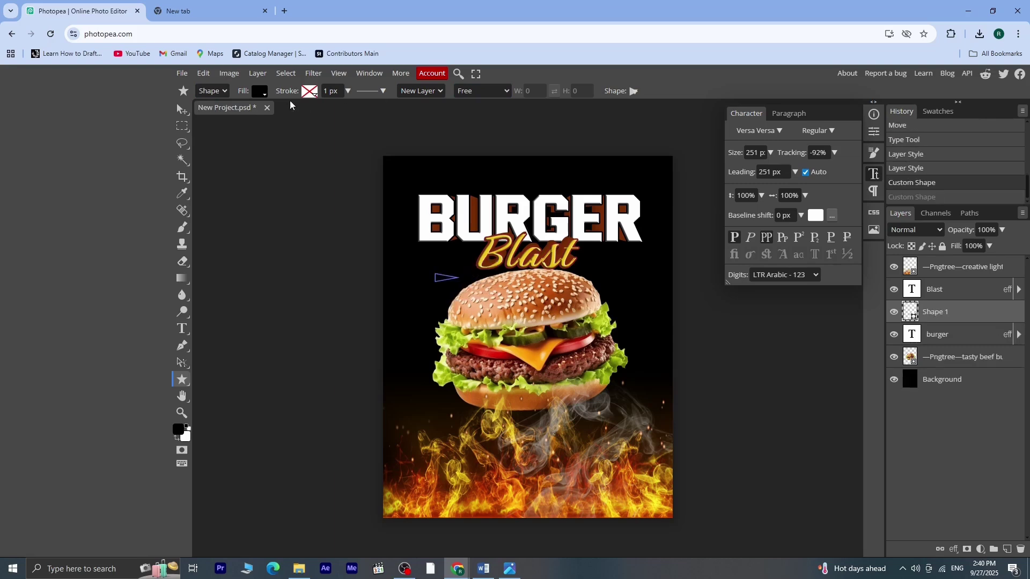
Remove the small triangle's fill and give it a 2 px white stroke
{"action": "left_click", "coordinate": [259, 91]}
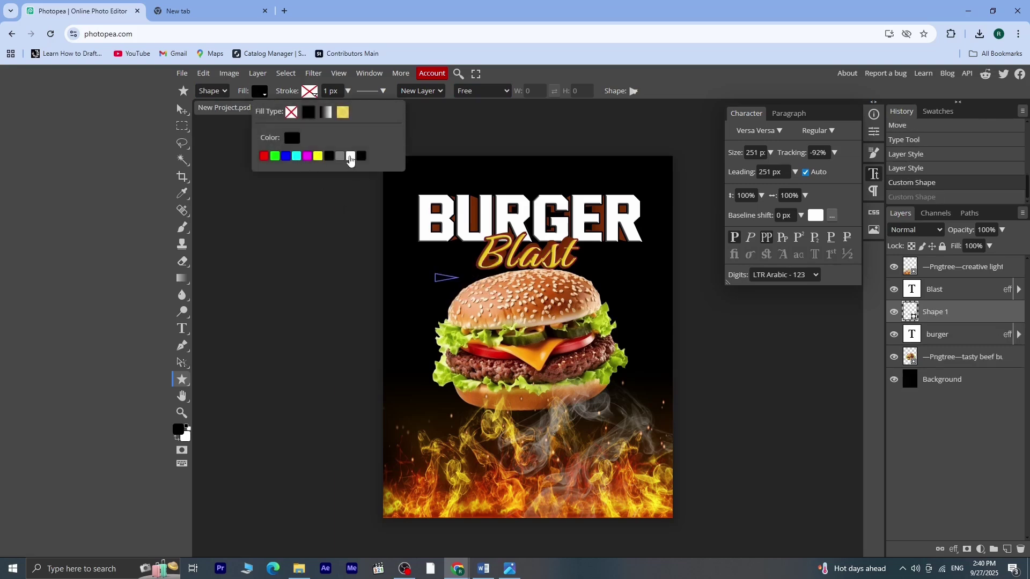
{"action": "left_click", "coordinate": [350, 155]}
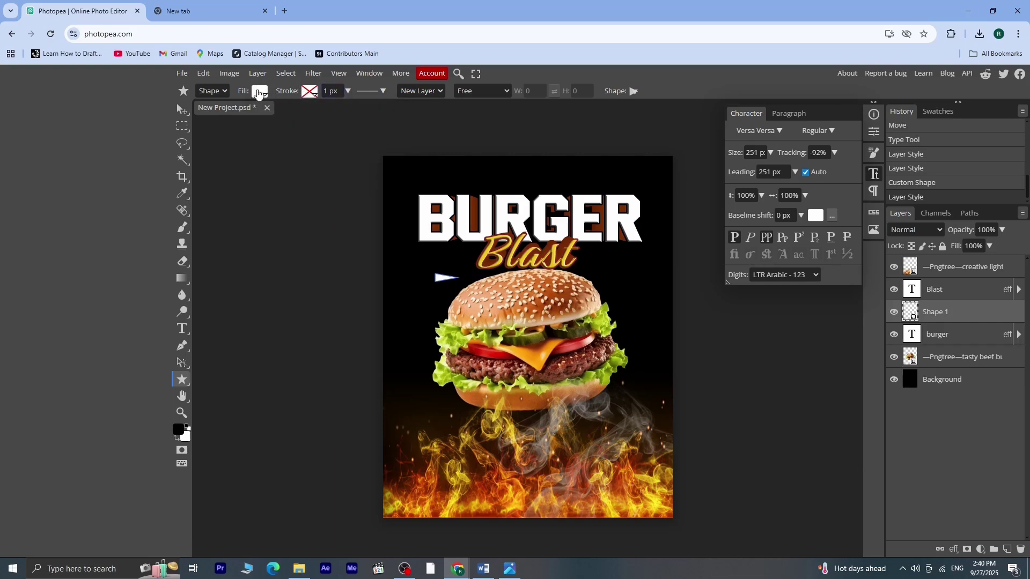
{"action": "left_click", "coordinate": [259, 91]}
{"action": "left_click", "coordinate": [292, 112]}
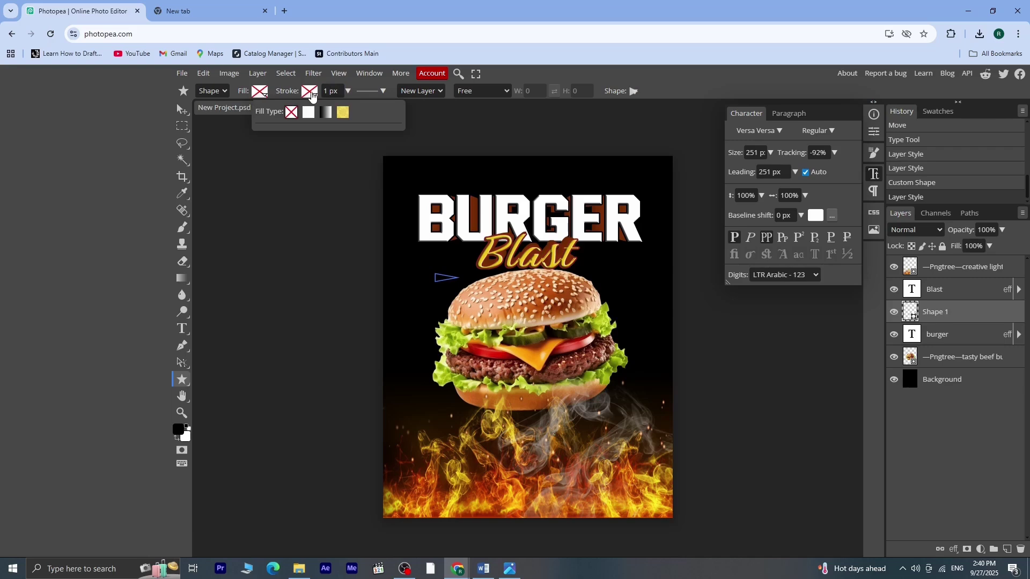
{"action": "left_click", "coordinate": [310, 91]}
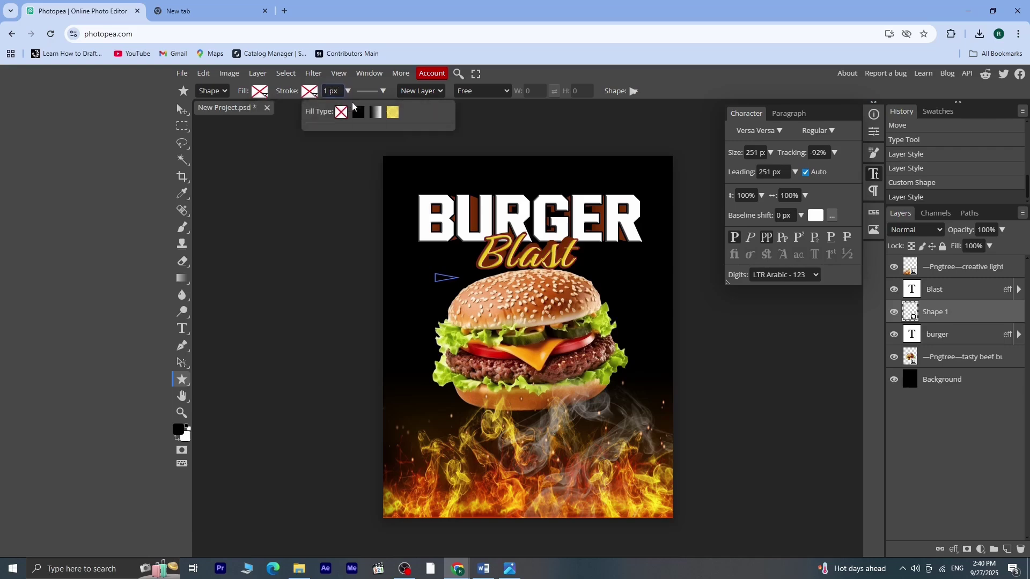
{"action": "double_click", "coordinate": [328, 90]}
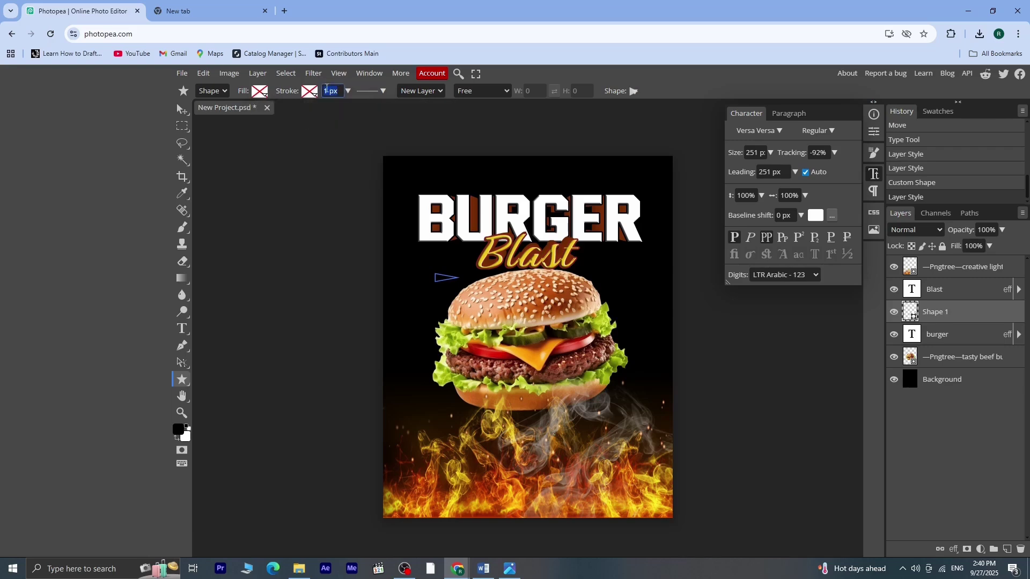
{"action": "type", "text": "2"}
{"action": "left_click", "coordinate": [309, 93]}
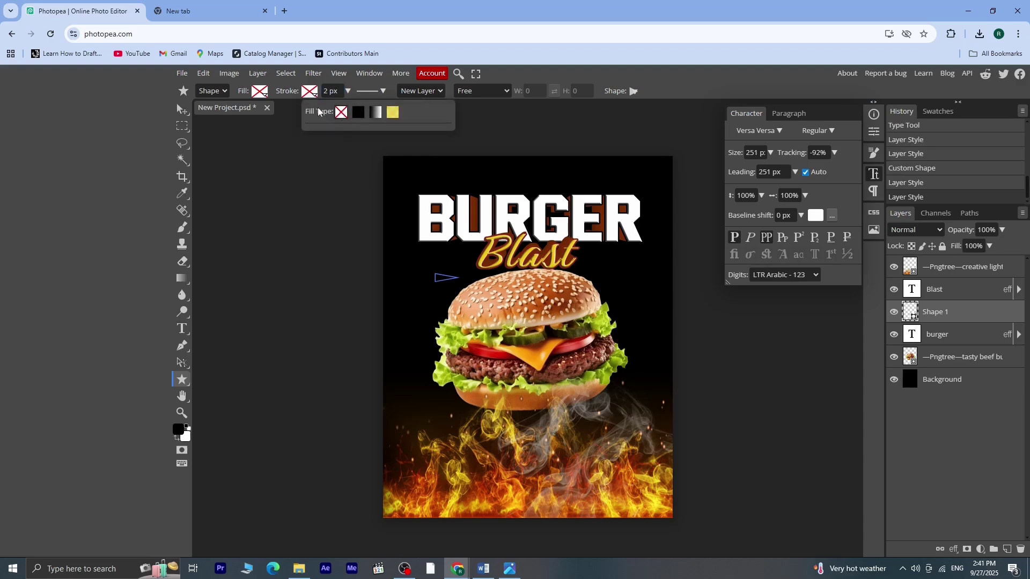
{"action": "left_click", "coordinate": [358, 112]}
{"action": "left_click", "coordinate": [401, 156]}
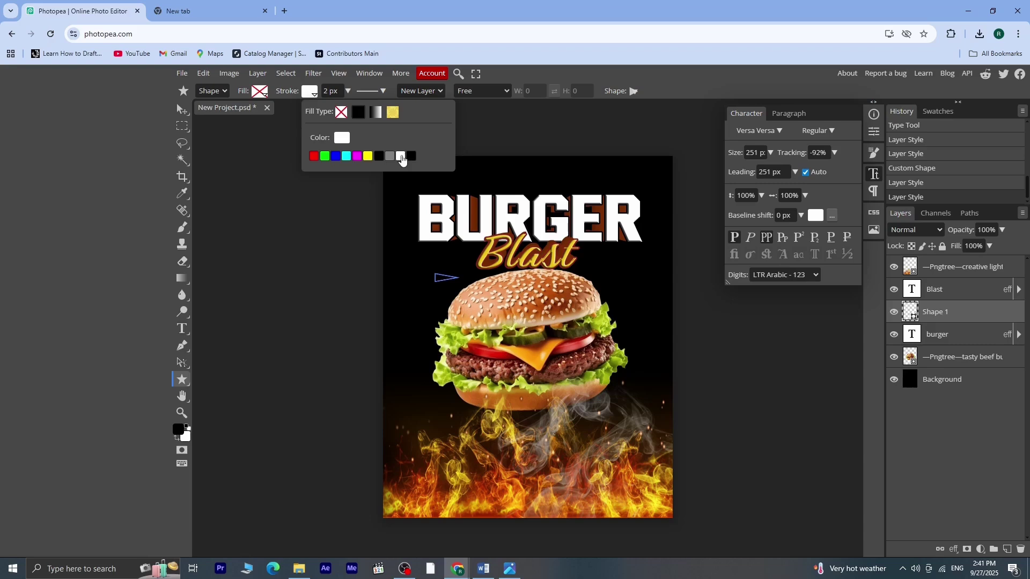
Move the outlined triangle to the left of the burger bun and rotate it slightly with transform controls enabled
{"action": "left_click", "coordinate": [181, 110]}
{"action": "left_click", "coordinate": [343, 318]}
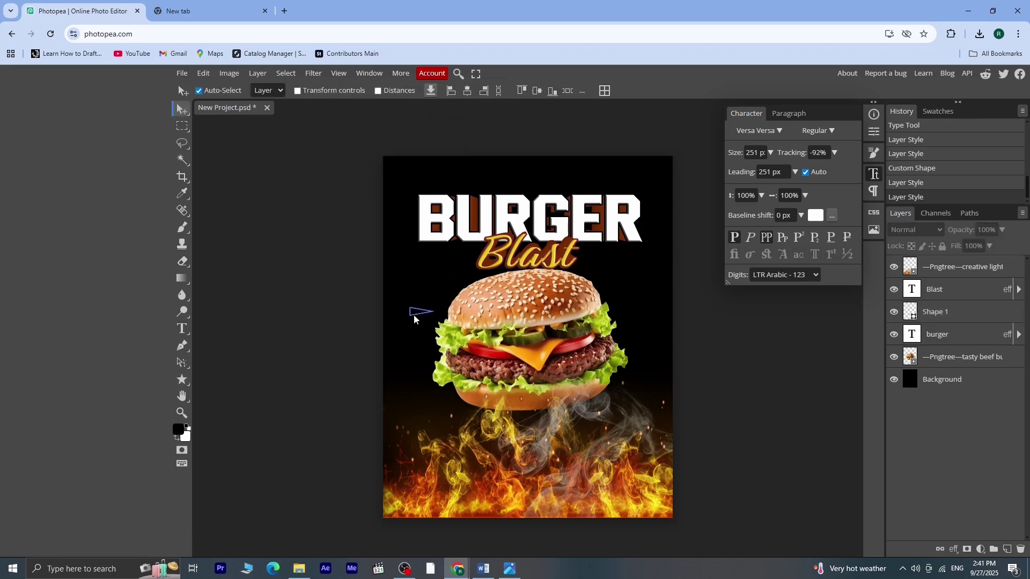
{"action": "left_click", "coordinate": [414, 317]}
{"action": "left_click", "coordinate": [319, 93]}
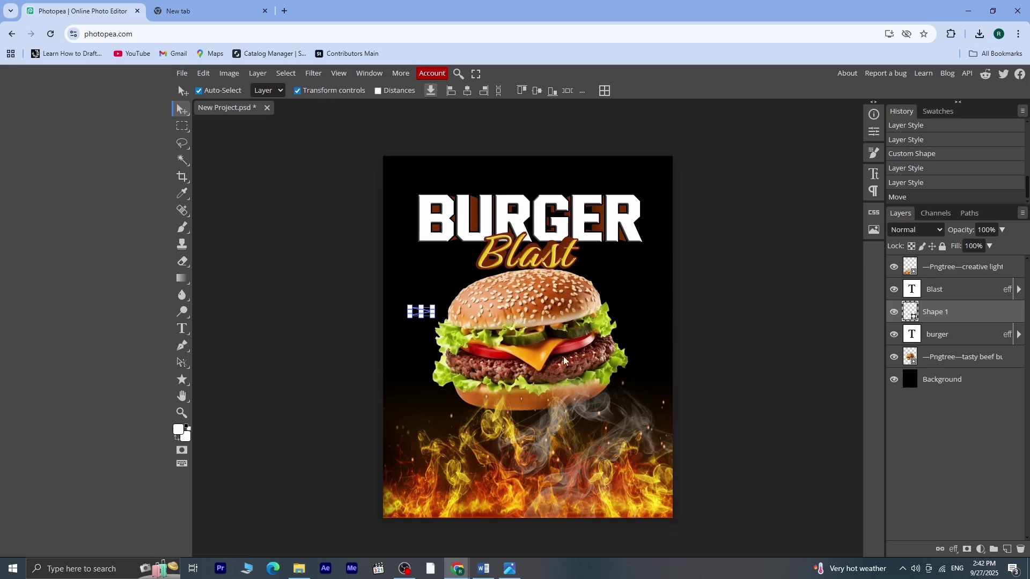
{"action": "left_click", "coordinate": [440, 320]}
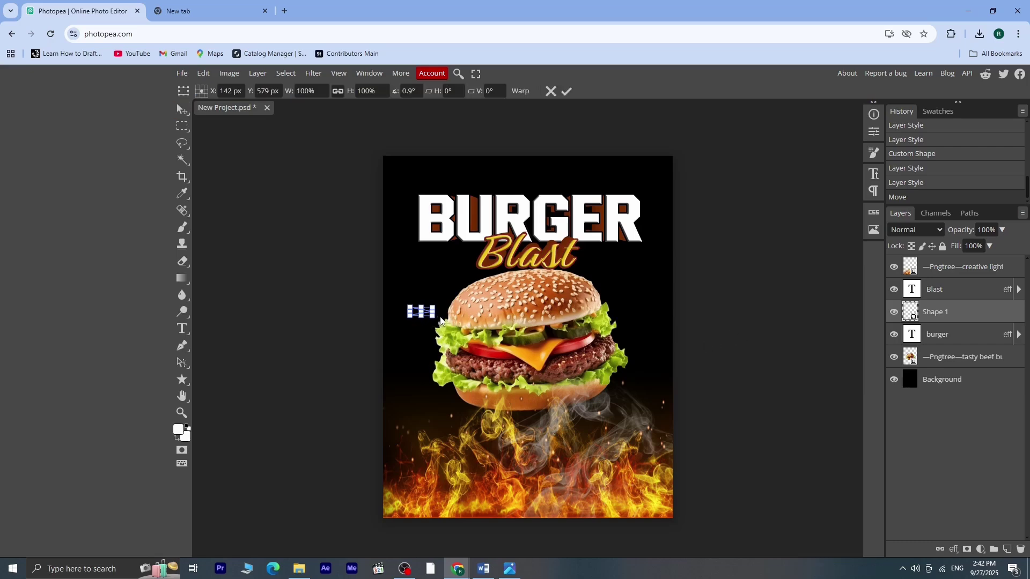
{"action": "left_click_drag", "start_coordinate": [440, 320], "coordinate": [441, 314]}
{"action": "key", "text": "Return"}
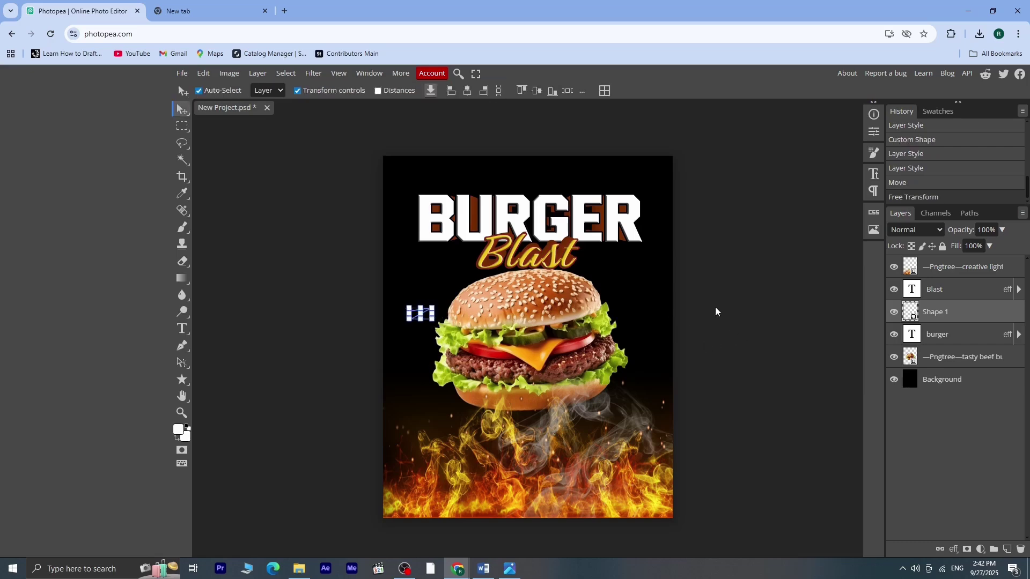
Nudge the outlined triangle down until it sits beside the lettuce on the burger's left
{"action": "left_click", "coordinate": [738, 302]}
{"action": "left_click", "coordinate": [416, 319]}
{"action": "key", "text": "Down"}
{"action": "key", "text": "Down"}
{"action": "key", "text": "Down"}
{"action": "key", "text": "Down"}
{"action": "key", "text": "Down"}
{"action": "key", "text": "Down"}
{"action": "key", "text": "Down"}
{"action": "key", "text": "Down"}
{"action": "key", "text": "Down"}
{"action": "key", "text": "Down"}
{"action": "key", "text": "Down"}
{"action": "key", "text": "Down"}
{"action": "key", "text": "Down"}
{"action": "key", "text": "Down"}
{"action": "key", "text": "Down"}
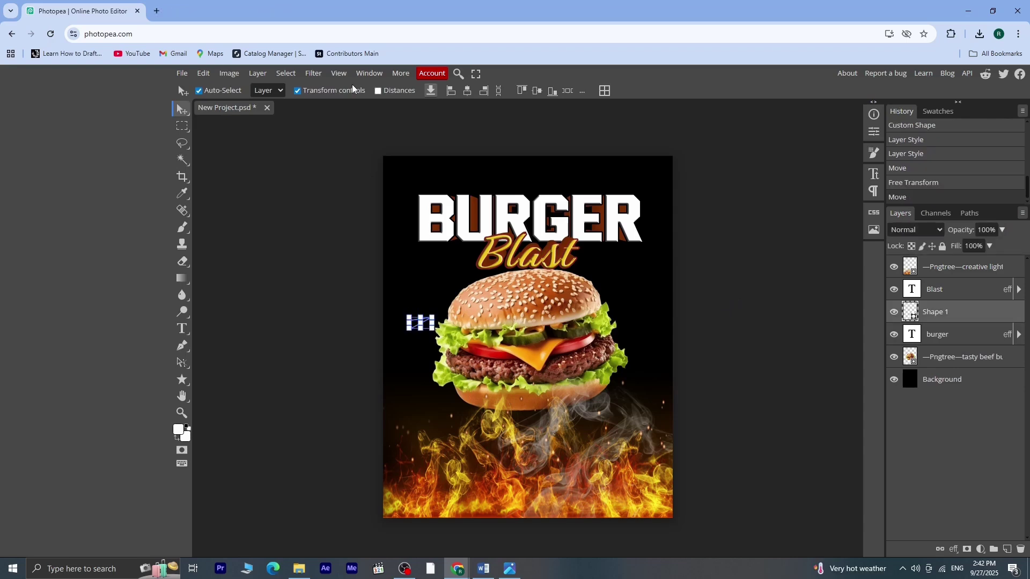
{"action": "key", "text": "Down"}
{"action": "key", "text": "Down"}
{"action": "key", "text": "Down"}
{"action": "key", "text": "Down"}
{"action": "key", "text": "Down"}
{"action": "key", "text": "Down"}
{"action": "key", "text": "Down"}
{"action": "key", "text": "Down"}
{"action": "key", "text": "Down"}
{"action": "key", "text": "Down"}
{"action": "key", "text": "Down"}
{"action": "key", "text": "Down"}
{"action": "key", "text": "Down"}
{"action": "key", "text": "Down"}
{"action": "key", "text": "Down"}
{"action": "key", "text": "Down"}
{"action": "key", "text": "Down"}
{"action": "key", "text": "Down"}
{"action": "key", "text": "Down"}
{"action": "key", "text": "Down"}
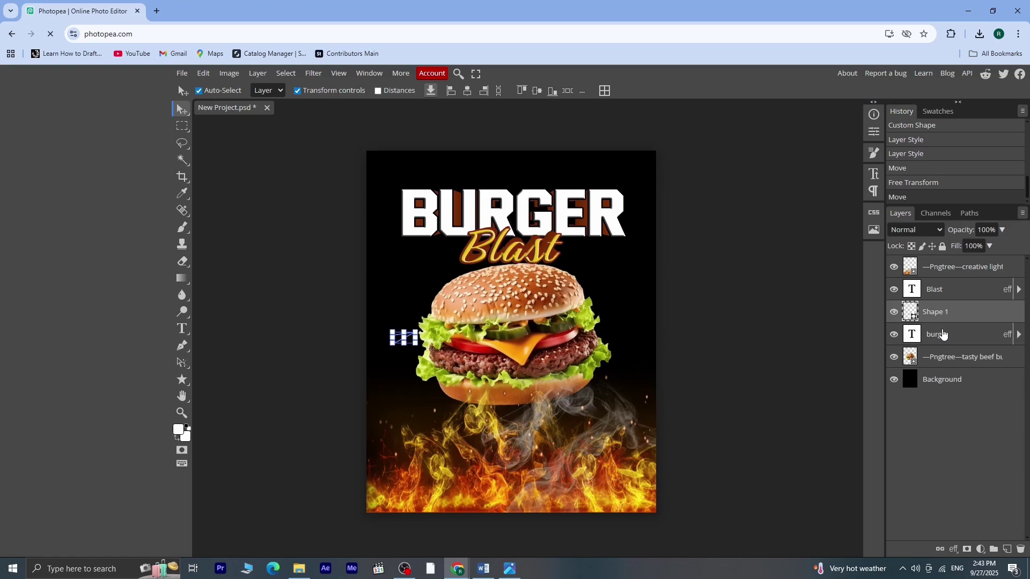
Duplicate the triangle layer, then scale the copy to 145.66% and rotate it about 171°
{"action": "key", "text": "ctrl+j"}
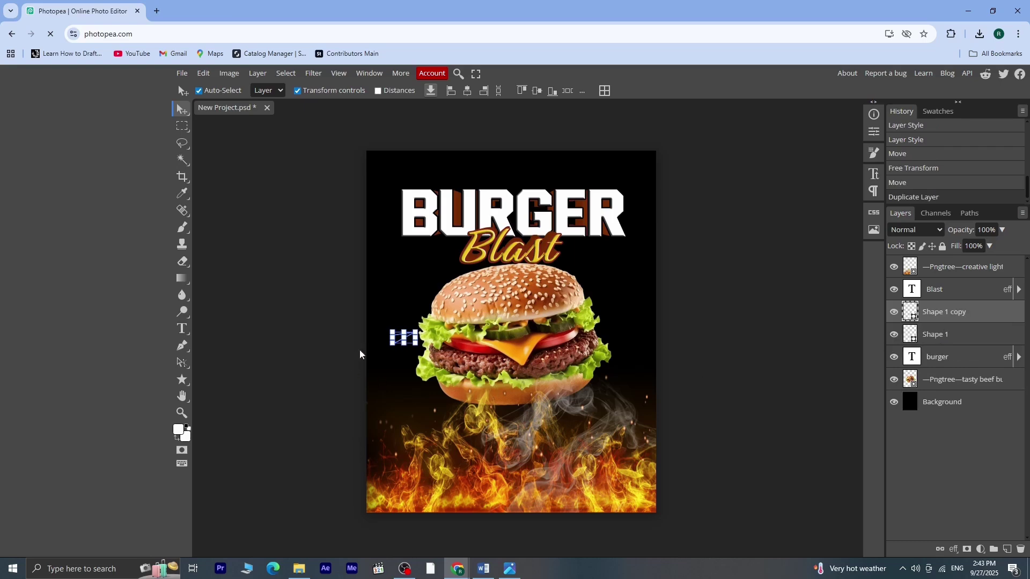
{"action": "key", "text": "ctrl+t"}
{"action": "left_click_drag", "start_coordinate": [418, 338], "coordinate": [369, 315]}
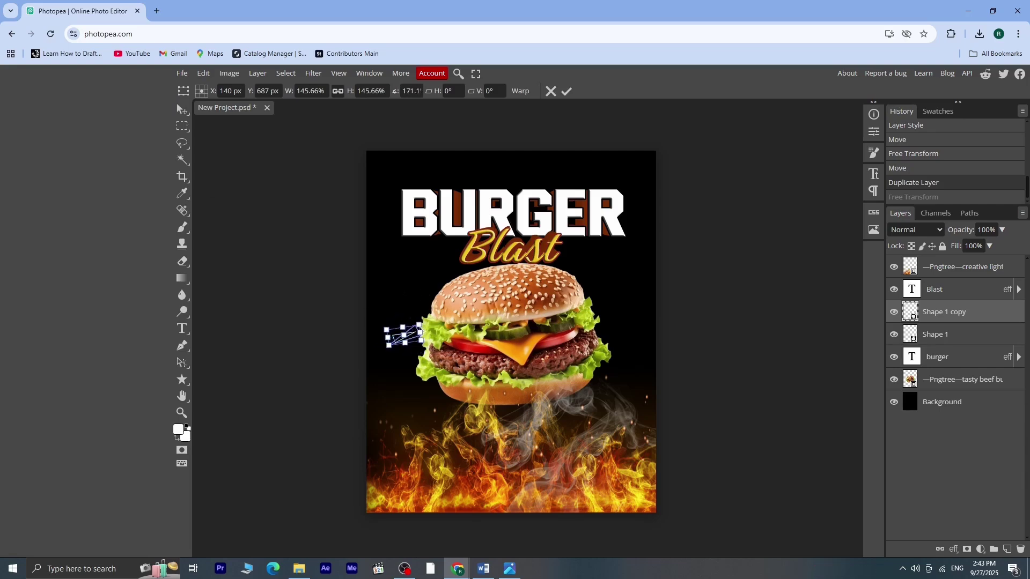
{"action": "left_click", "coordinate": [183, 108]}
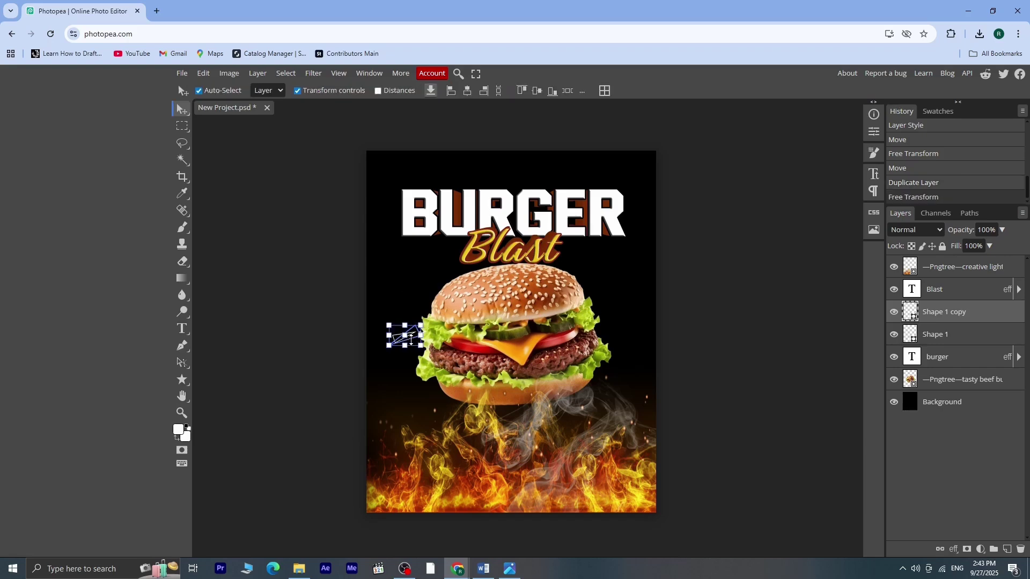
Place the triangle copy above the burger's right side and scale it down to 67.48%
{"action": "left_click_drag", "start_coordinate": [410, 339], "coordinate": [612, 270]}
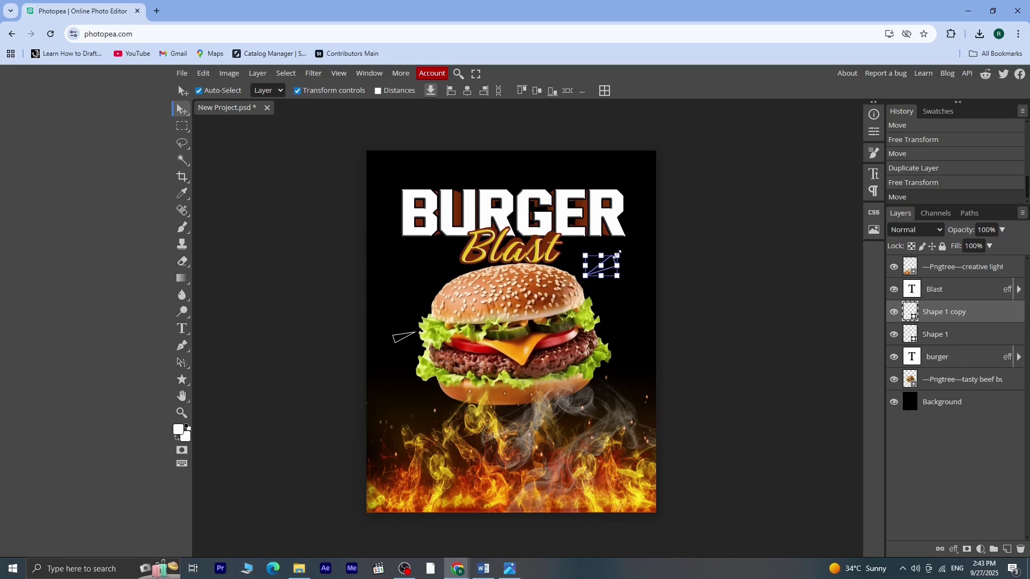
{"action": "left_click_drag", "start_coordinate": [618, 252], "coordinate": [608, 260]}
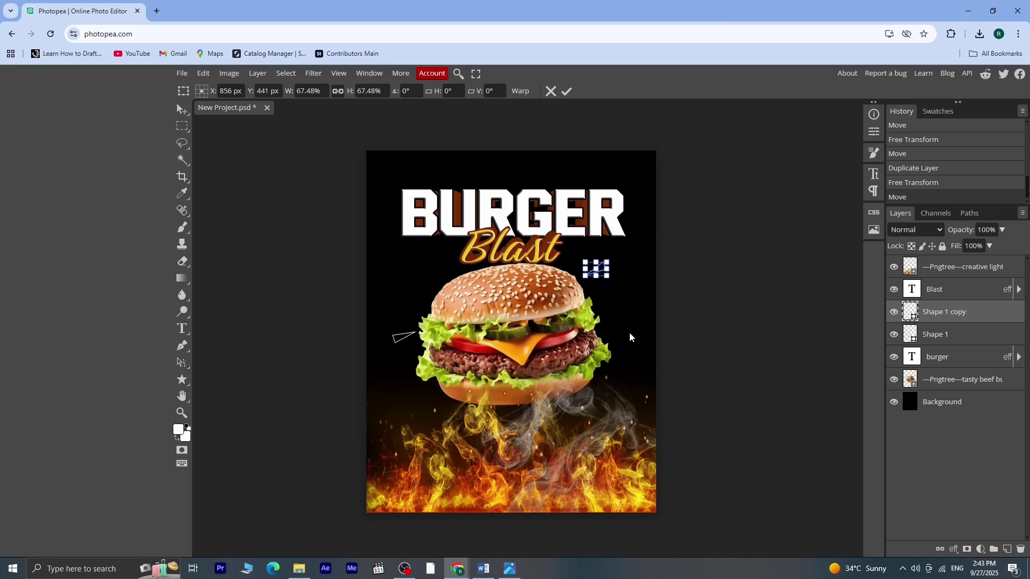
{"action": "key", "text": "Return"}
{"action": "left_click", "coordinate": [733, 354]}
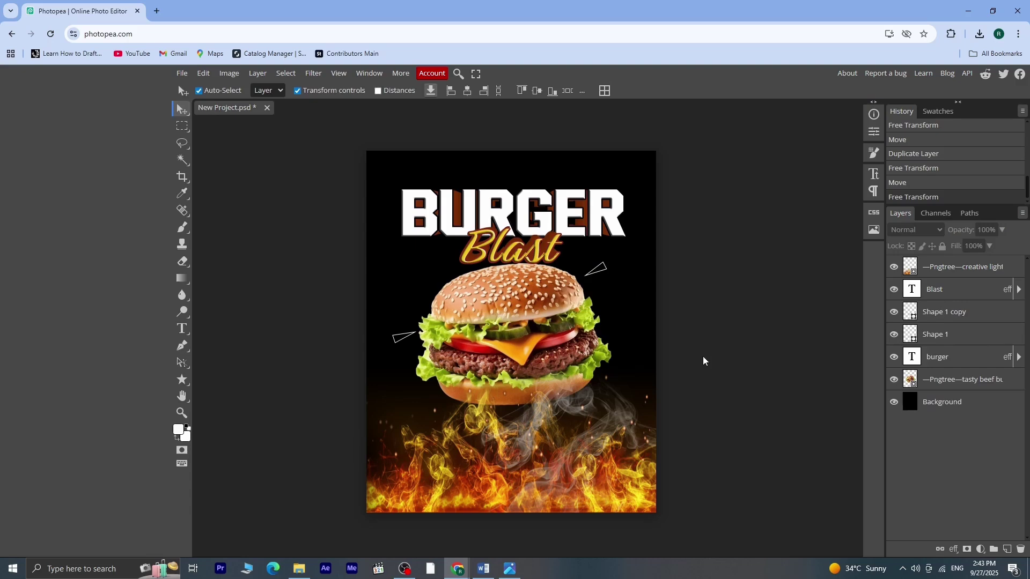
Search the custom shapes for "arrow" and choose the double downward chevron
{"action": "left_click", "coordinate": [182, 379]}
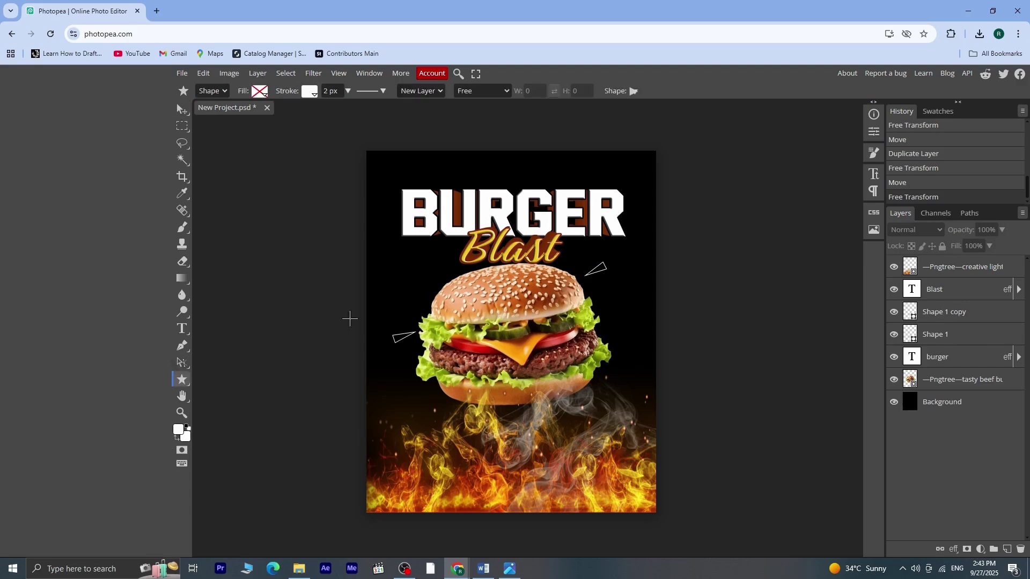
{"action": "left_click", "coordinate": [634, 91]}
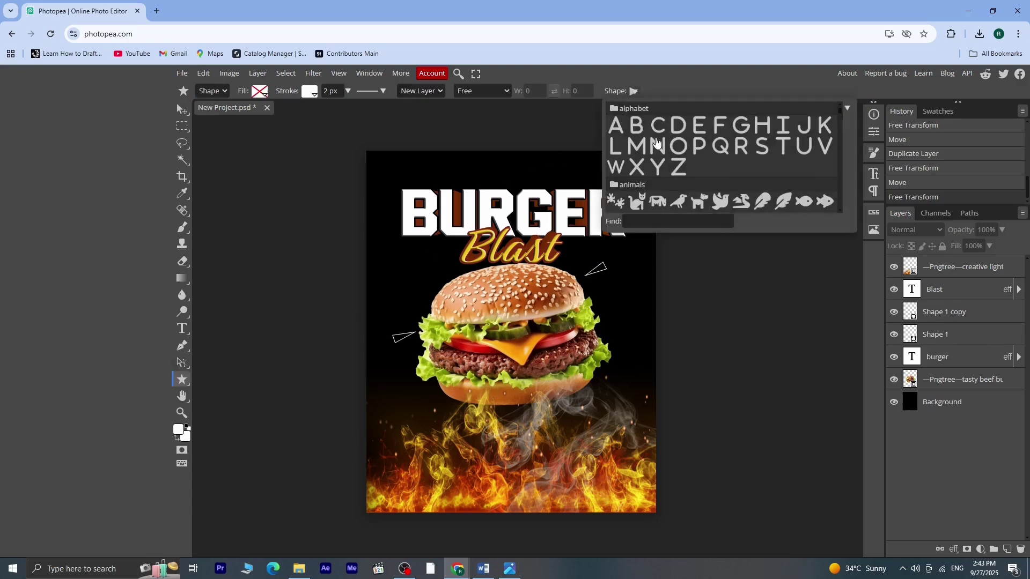
{"action": "left_click", "coordinate": [654, 222]}
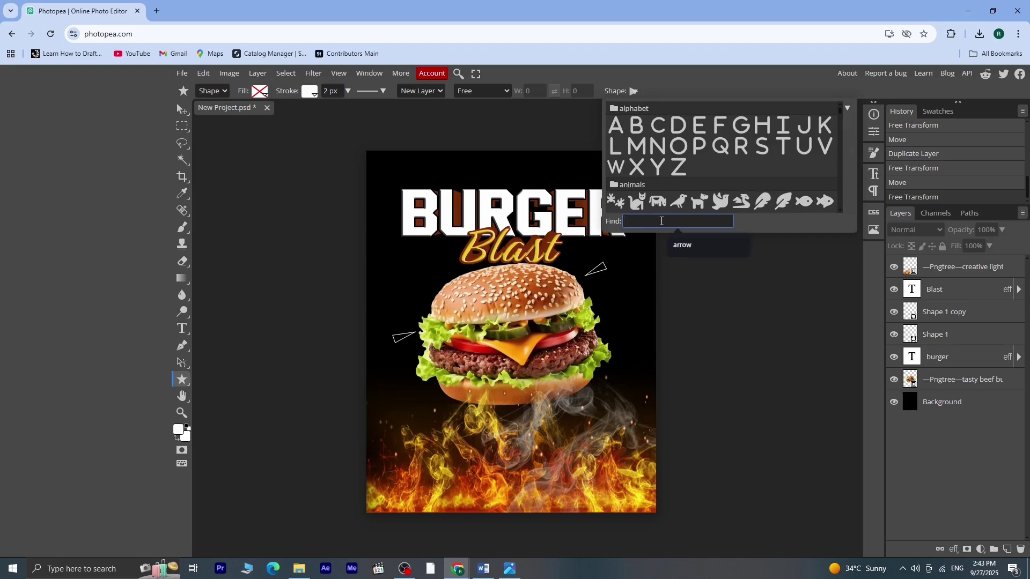
{"action": "left_click", "coordinate": [687, 244]}
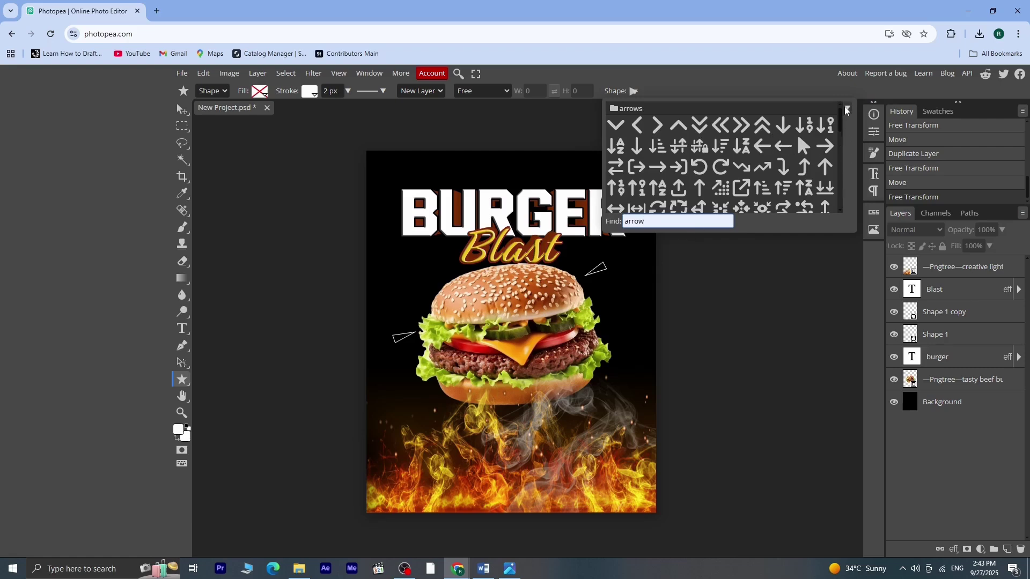
{"action": "scroll", "coordinate": [816, 198], "scroll_direction": "down", "scroll_amount": 6}
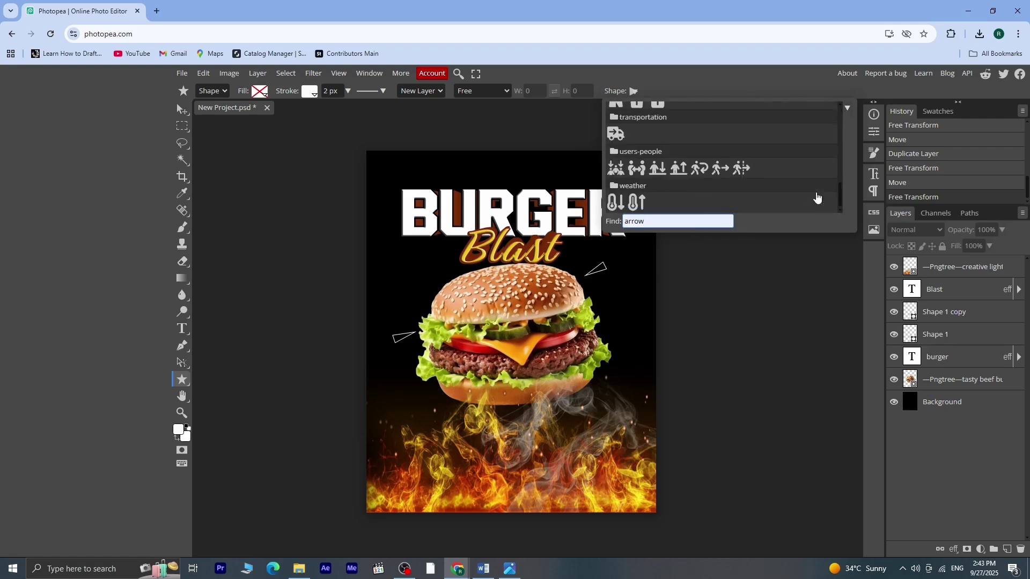
{"action": "scroll", "coordinate": [817, 197], "scroll_direction": "up", "scroll_amount": 6}
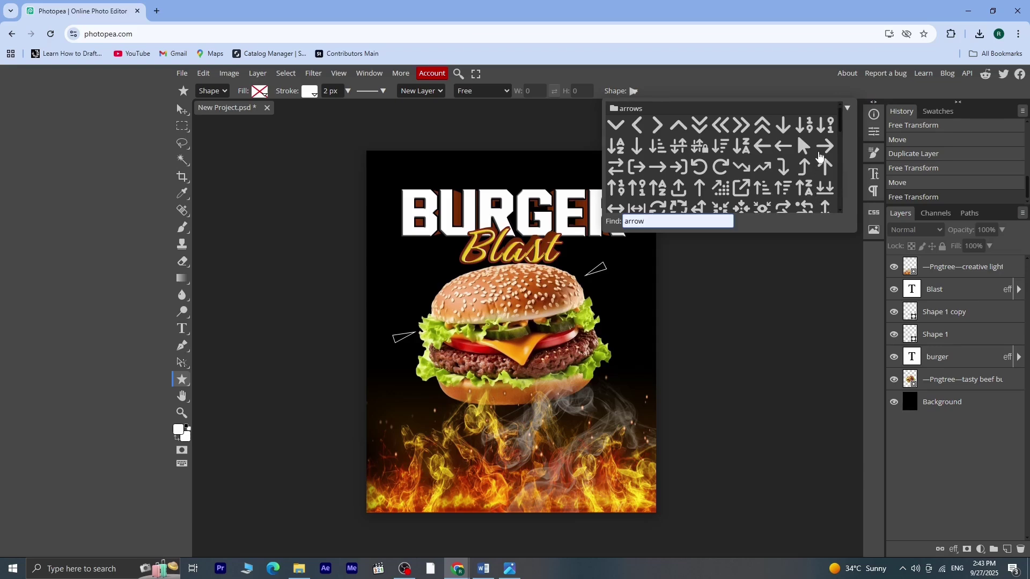
{"action": "mouse_move", "coordinate": [841, 126]}
{"action": "left_mouse_down"}
{"action": "mouse_move", "coordinate": [850, 164]}
{"action": "mouse_move", "coordinate": [847, 112]}
{"action": "left_mouse_up"}
{"action": "left_click", "coordinate": [697, 125]}
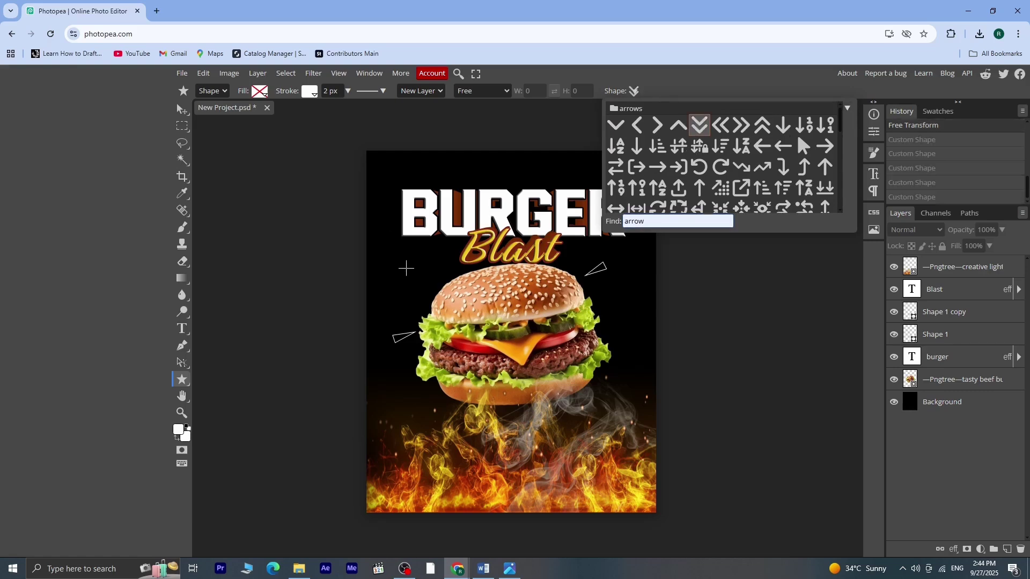
Draw a small double downward chevron above the burger's left side and set its stroke colour to gold (dca116)
{"action": "left_click", "coordinate": [407, 267]}
{"action": "left_click_drag", "start_coordinate": [407, 267], "coordinate": [411, 272]}
{"action": "left_click", "coordinate": [311, 92]}
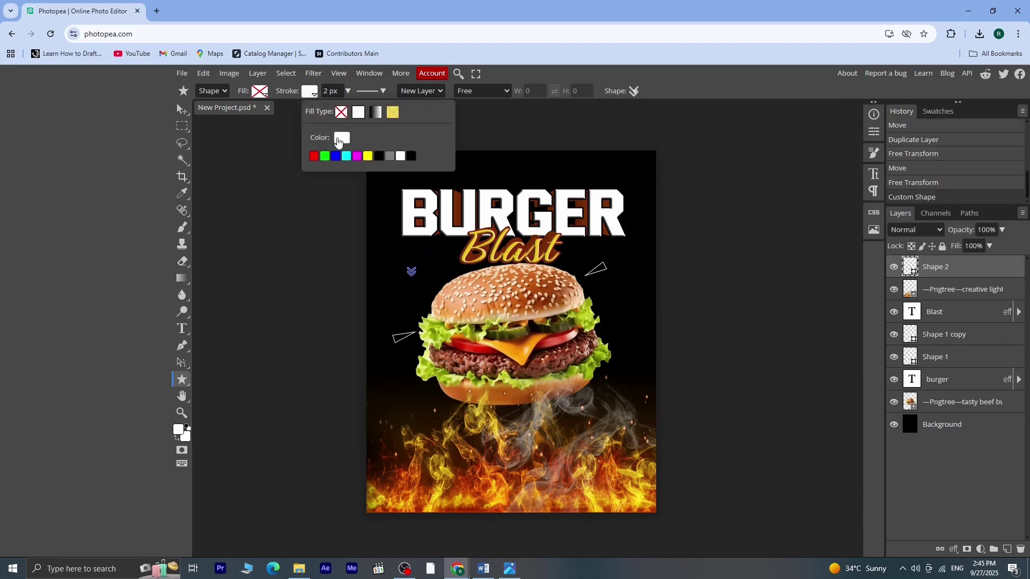
{"action": "left_click", "coordinate": [341, 138]}
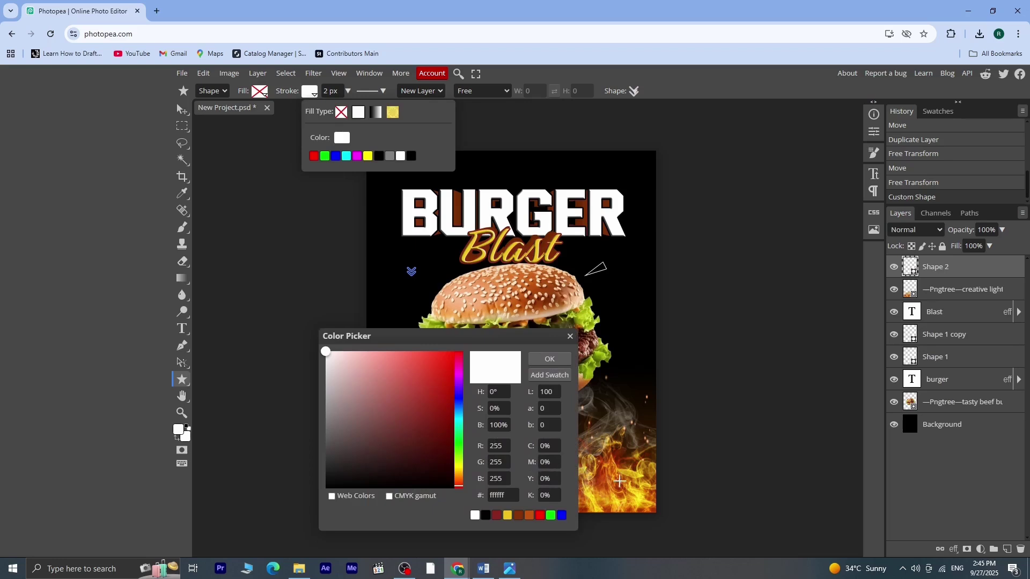
{"action": "left_click", "coordinate": [631, 476]}
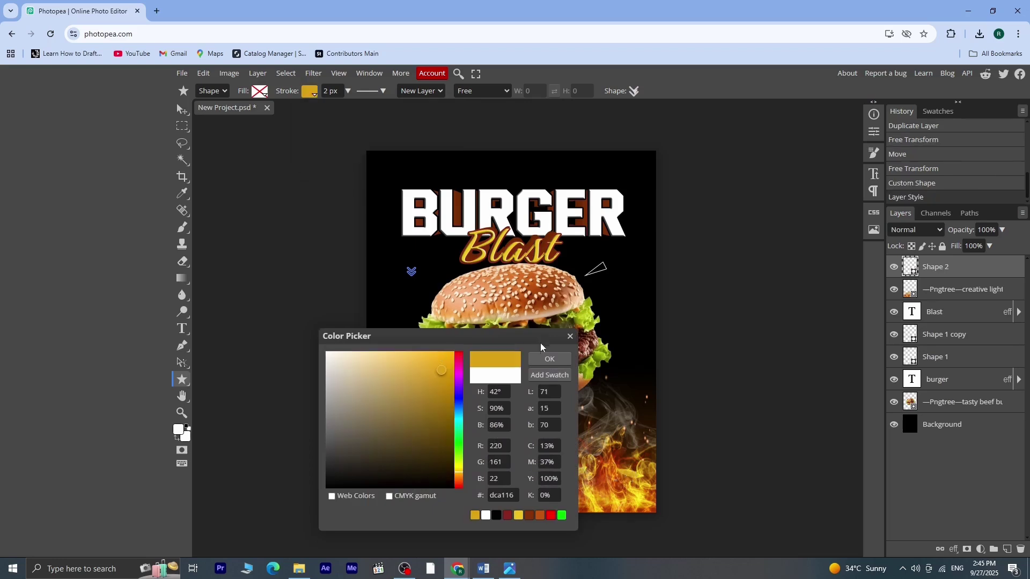
{"action": "left_click", "coordinate": [548, 359]}
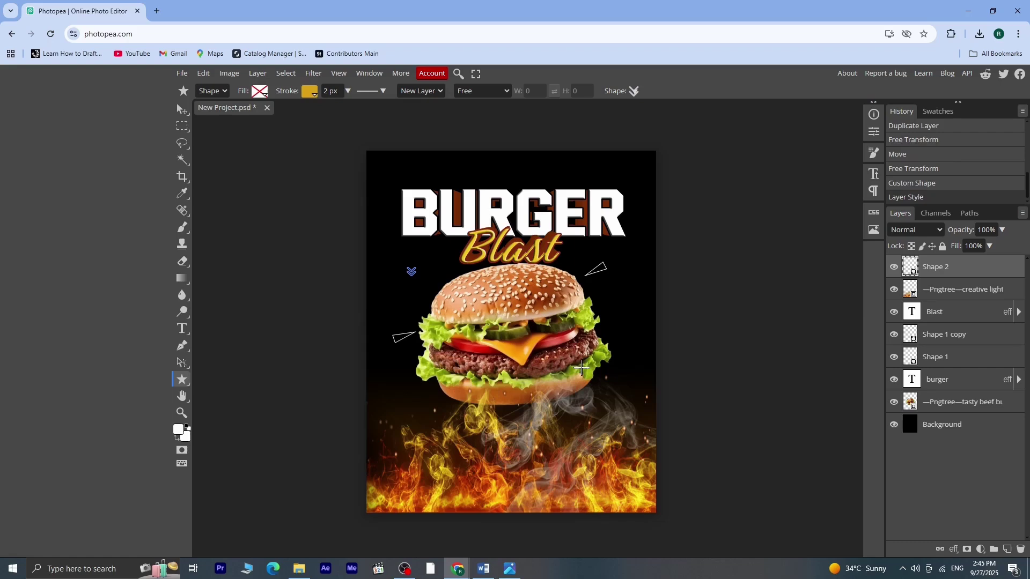
Add two more small chevrons to the same shape layer, one right of the top bun and one beside the bottom bun's left
{"action": "key", "text": "shift"}
{"action": "mouse_move", "coordinate": [606, 292]}
{"action": "left_mouse_down"}
{"action": "mouse_move", "coordinate": [641, 285]}
{"action": "mouse_move", "coordinate": [615, 303]}
{"action": "left_mouse_up"}
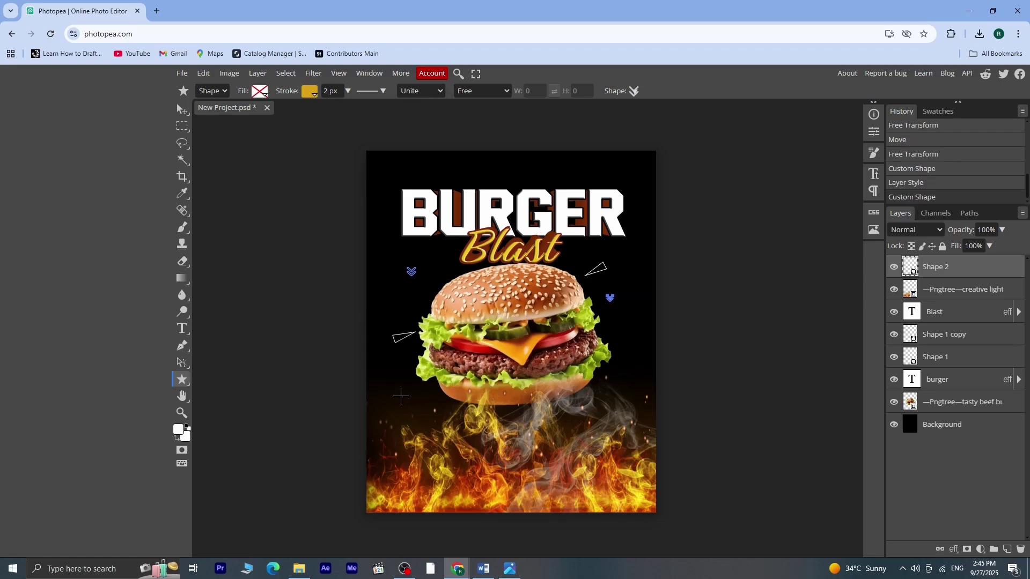
{"action": "left_click_drag", "start_coordinate": [401, 396], "coordinate": [410, 400]}
Scale the chevron layer to 112.31% width and 107.13% height, then shift it slightly left and up to spread around the burger
{"action": "key", "text": "v"}
{"action": "scroll", "coordinate": [542, 447], "scroll_direction": "up", "scroll_amount": 3}
{"action": "scroll", "coordinate": [537, 394], "scroll_direction": "up", "scroll_amount": 5}
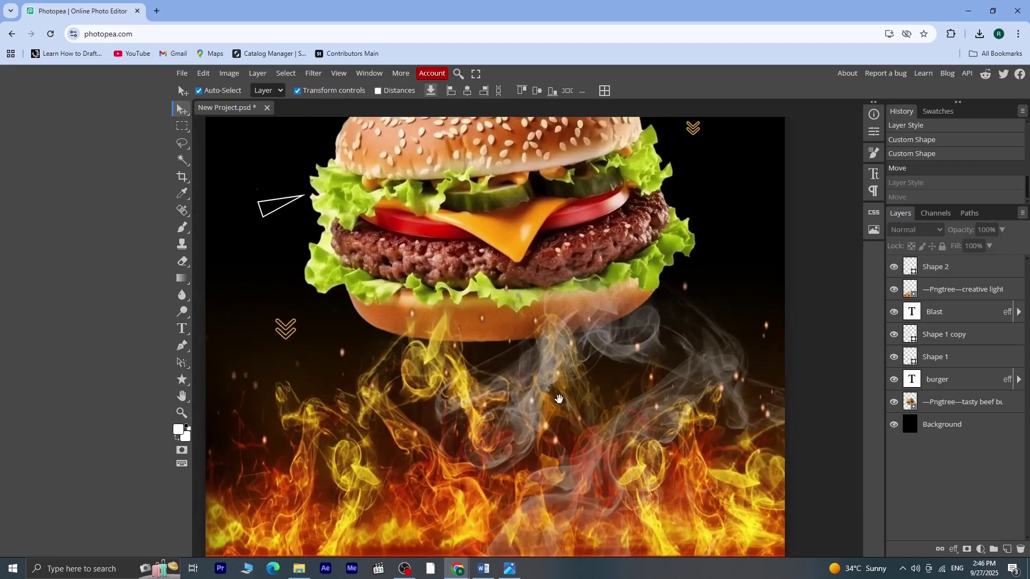
{"action": "left_click", "coordinate": [339, 489]}
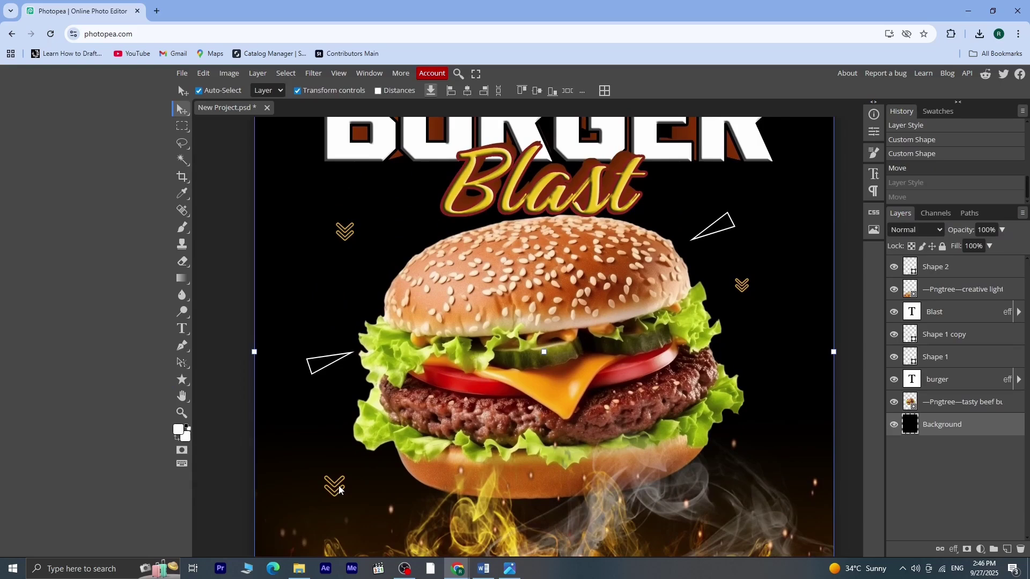
{"action": "left_click", "coordinate": [344, 489]}
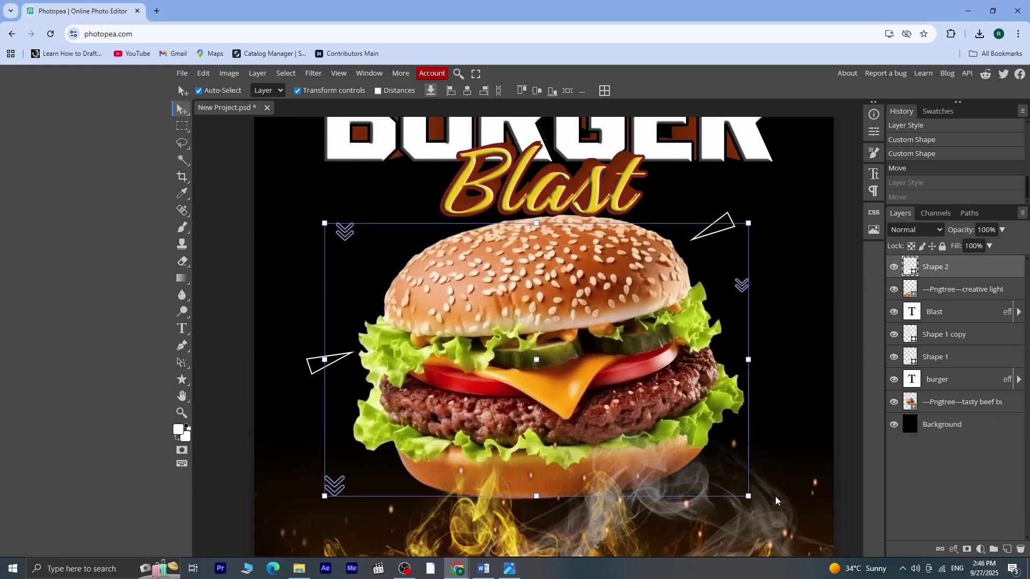
{"action": "left_click_drag", "start_coordinate": [748, 497], "coordinate": [801, 521]}
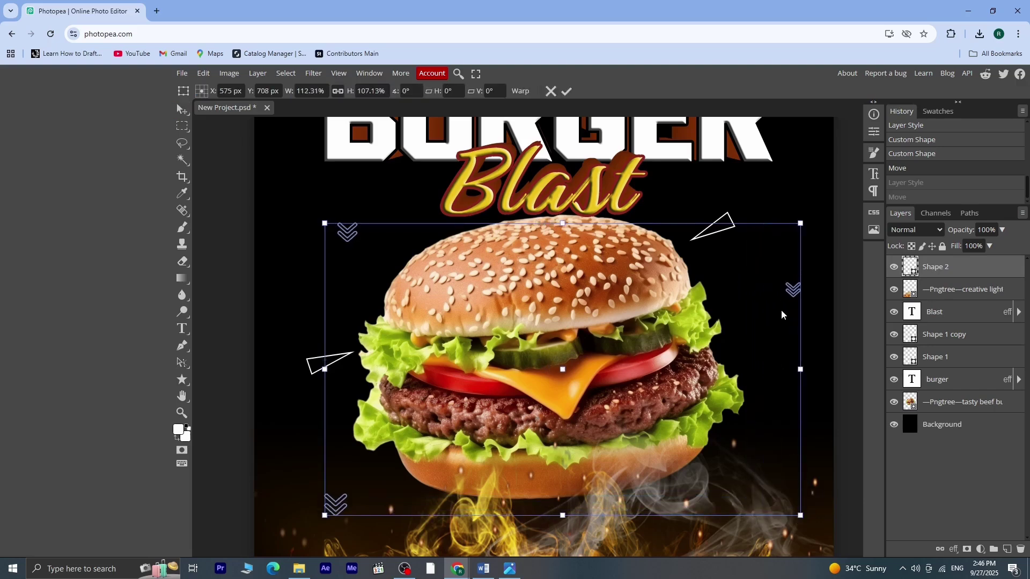
{"action": "left_click_drag", "start_coordinate": [792, 293], "coordinate": [772, 287]}
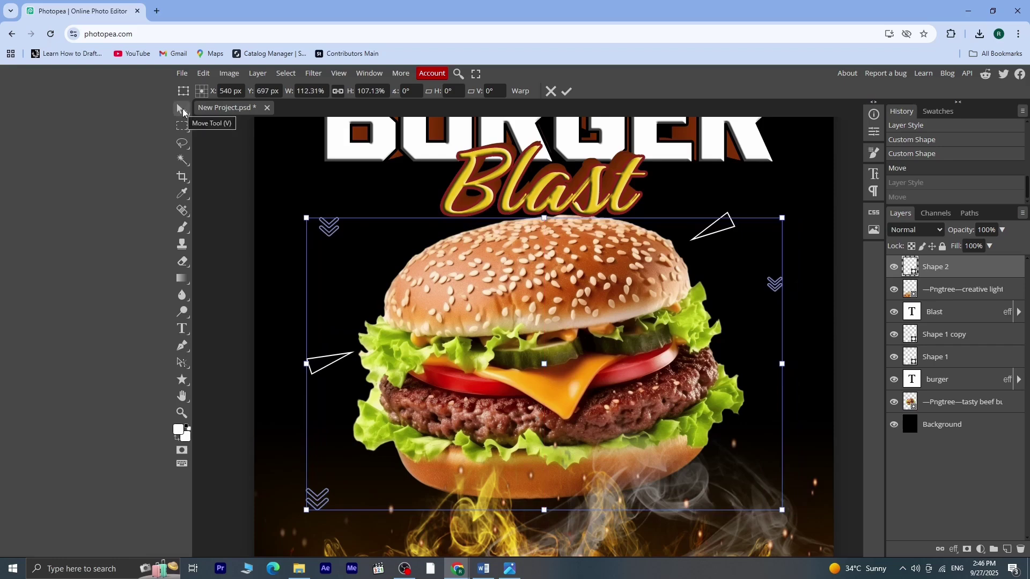
Set the chevron shapes' stroke colour to white and deselect the layer
{"action": "left_click", "coordinate": [182, 379]}
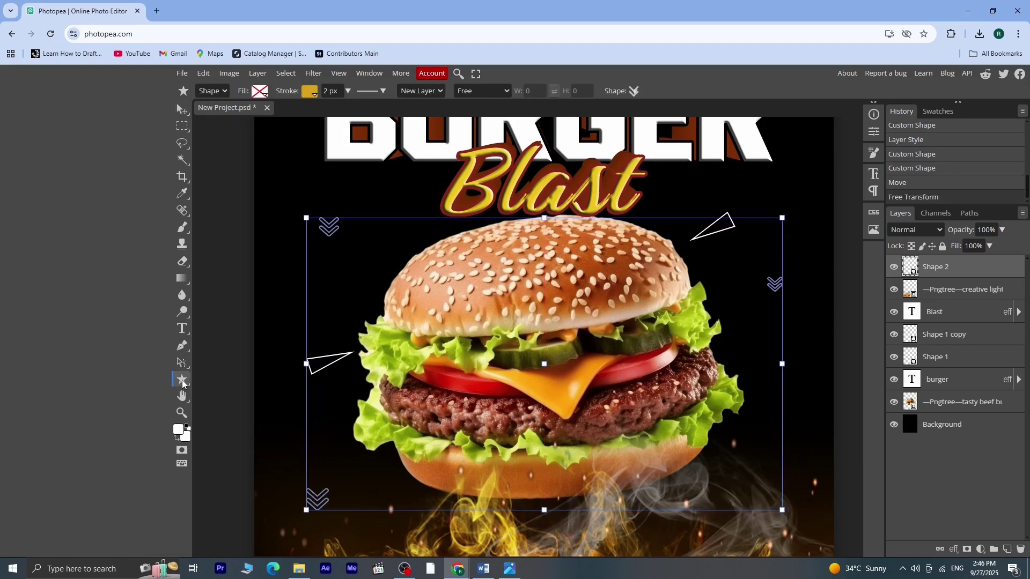
{"action": "left_click", "coordinate": [310, 93]}
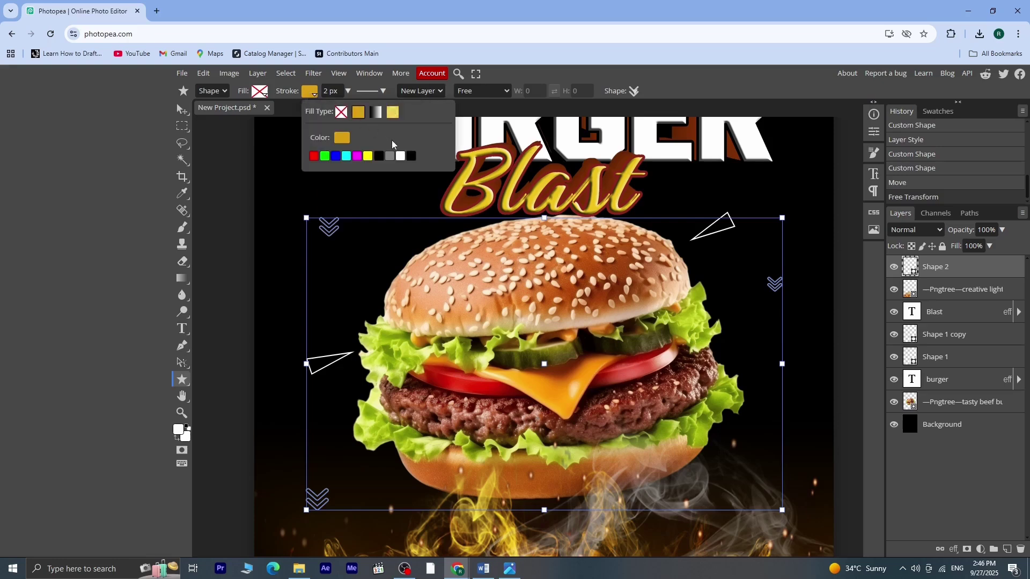
{"action": "left_click", "coordinate": [399, 156]}
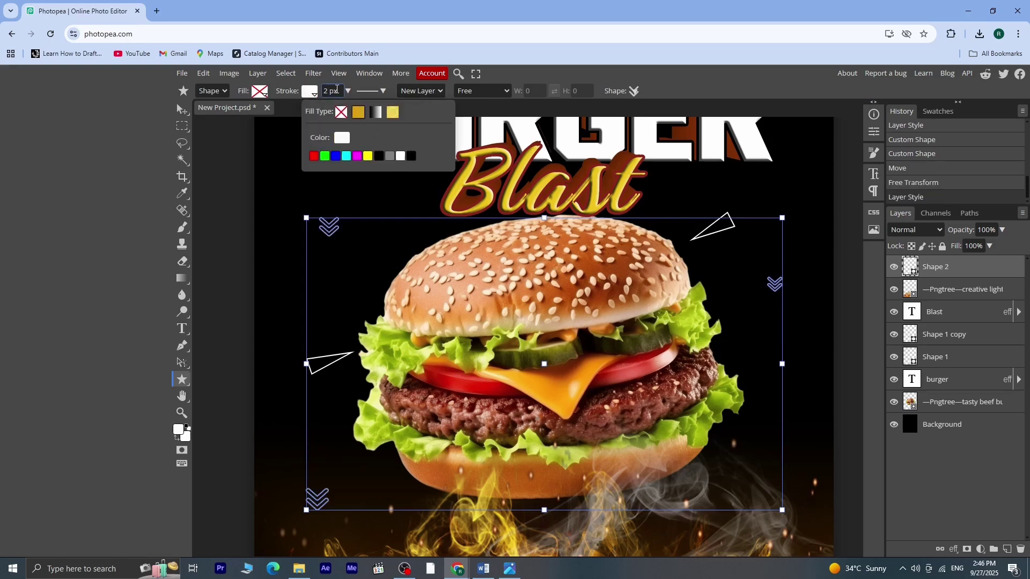
{"action": "left_click", "coordinate": [311, 91]}
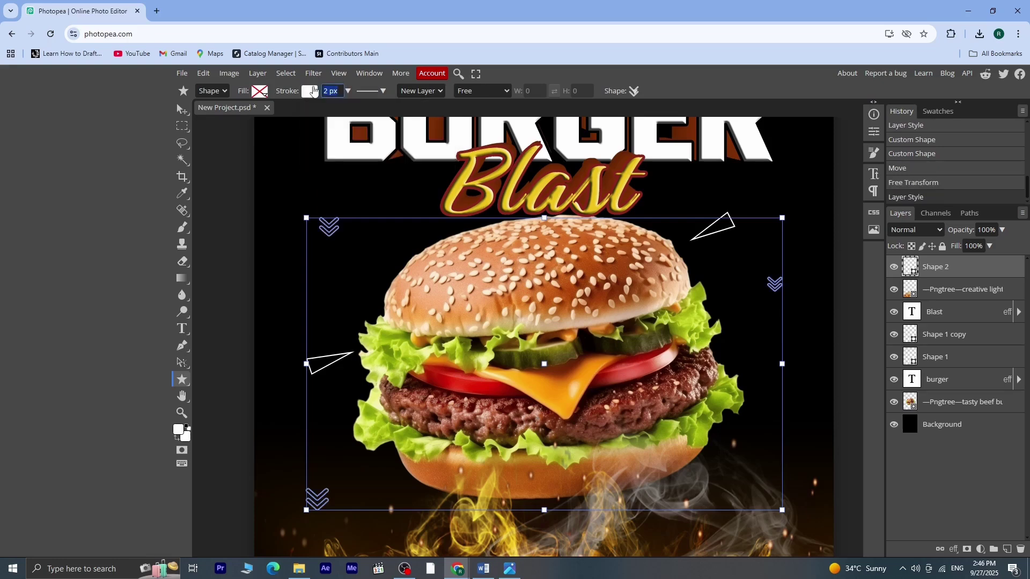
{"action": "left_click", "coordinate": [182, 110]}
{"action": "left_click", "coordinate": [227, 202]}
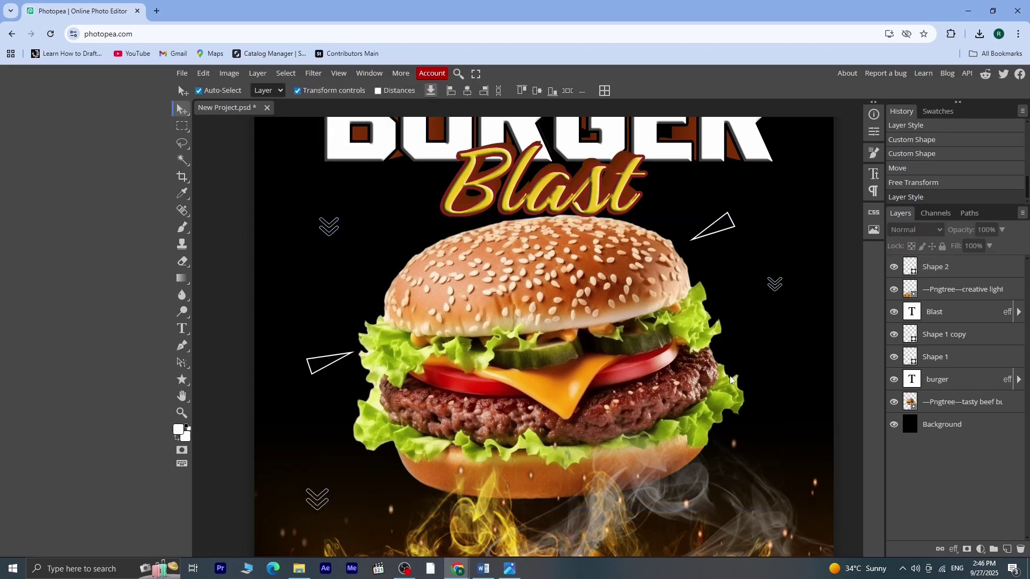
{"action": "scroll", "coordinate": [685, 348], "scroll_direction": "down", "scroll_amount": 3}
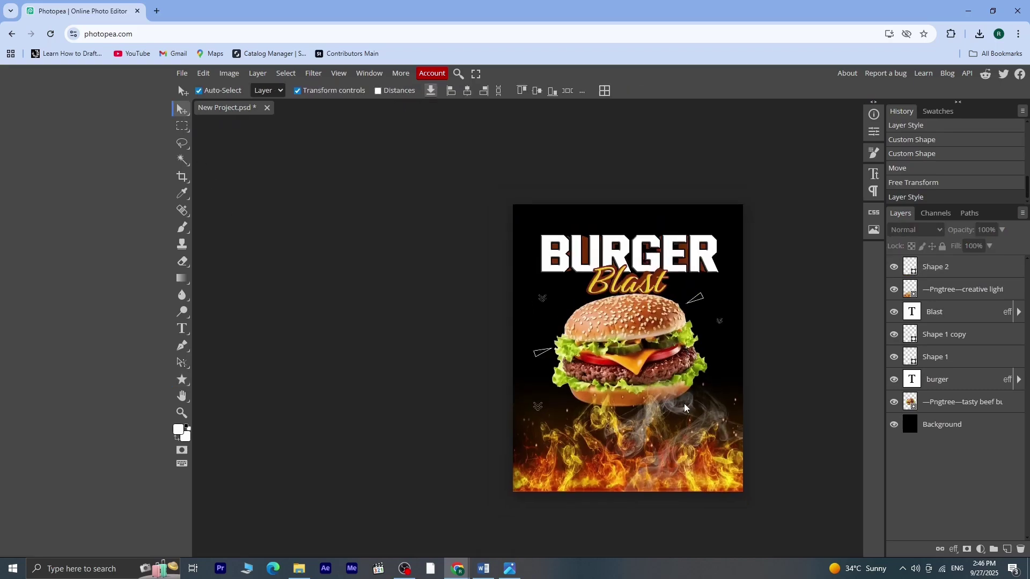
{"action": "scroll", "coordinate": [683, 404], "scroll_direction": "up", "scroll_amount": 3}
{"action": "scroll", "coordinate": [683, 404], "scroll_direction": "down", "scroll_amount": 3}
{"action": "left_click_drag", "start_coordinate": [779, 384], "coordinate": [664, 389]}
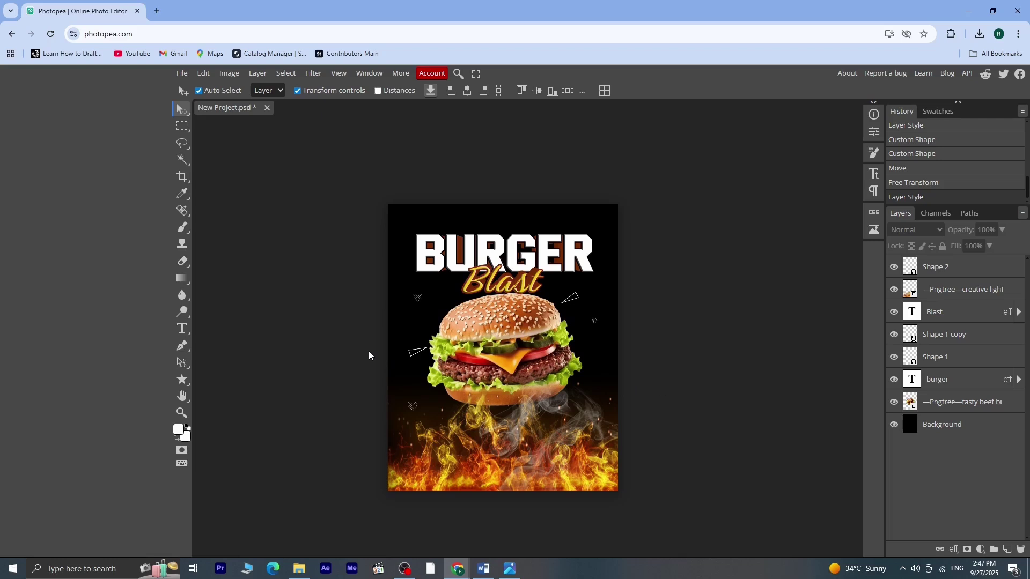
Export the poster as a JPG at 100% quality and save it
{"action": "left_click", "coordinate": [179, 75]}
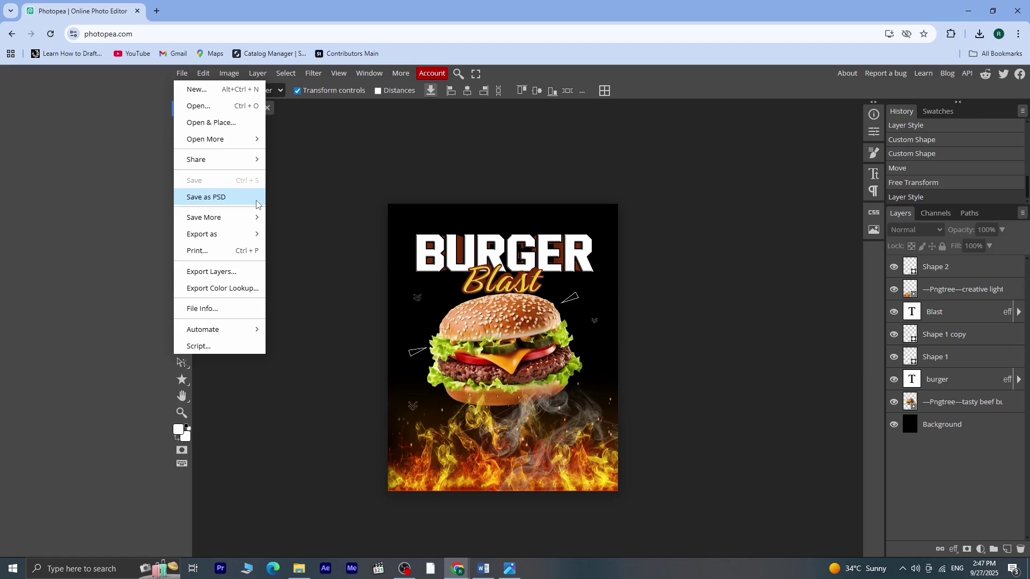
{"action": "mouse_move", "coordinate": [242, 220]}
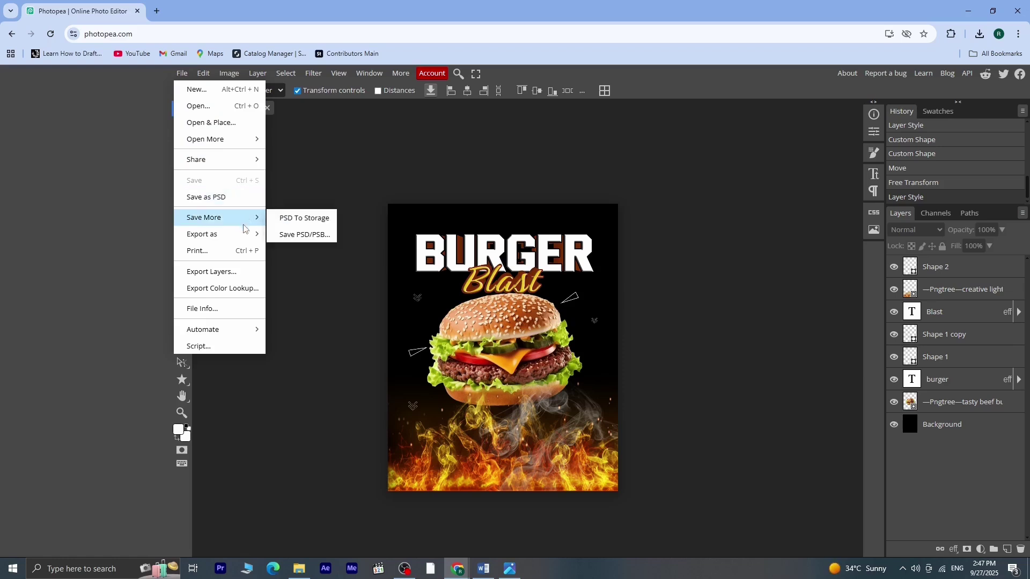
{"action": "mouse_move", "coordinate": [246, 238]}
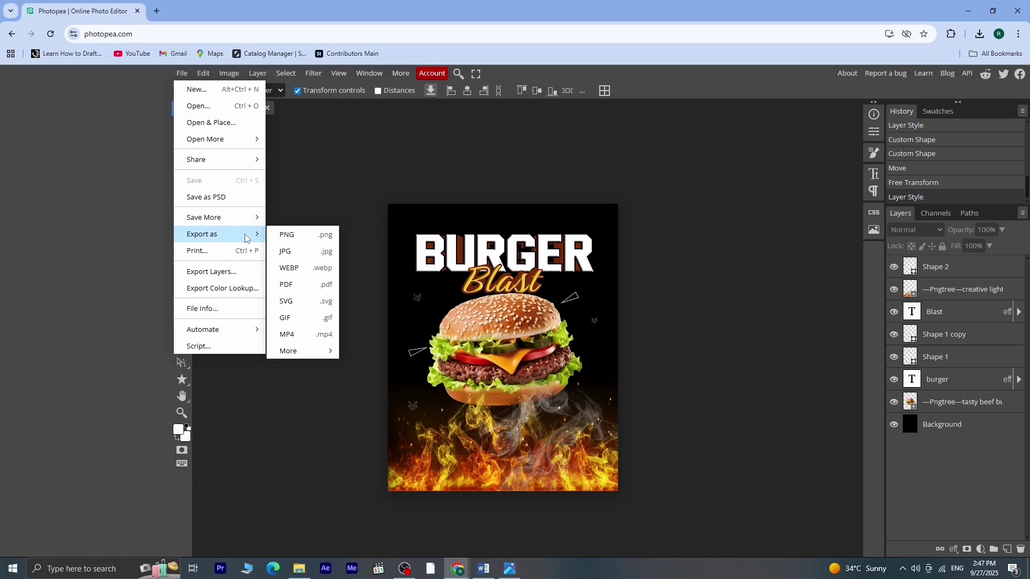
{"action": "left_click", "coordinate": [320, 253]}
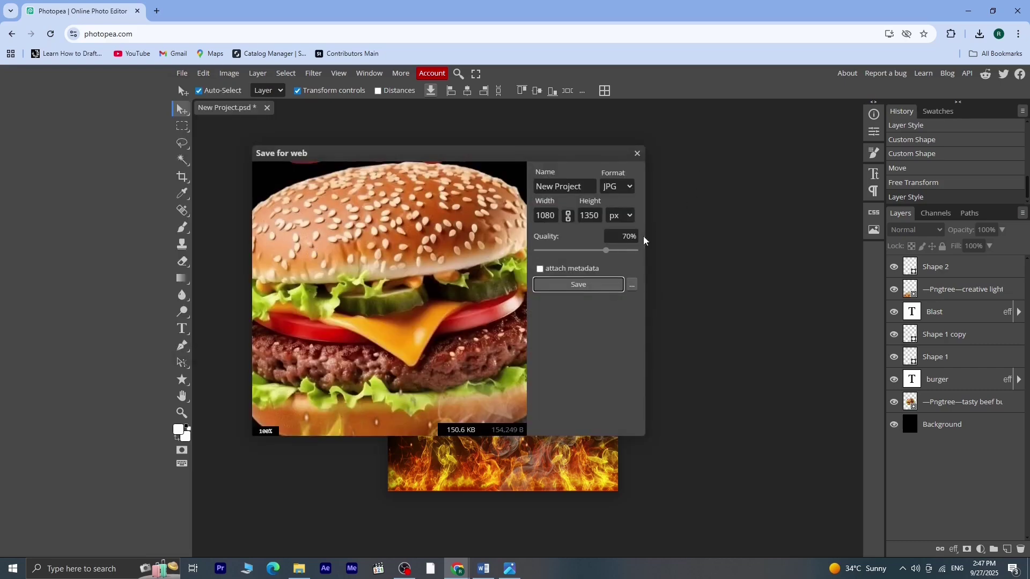
{"action": "left_click", "coordinate": [635, 251]}
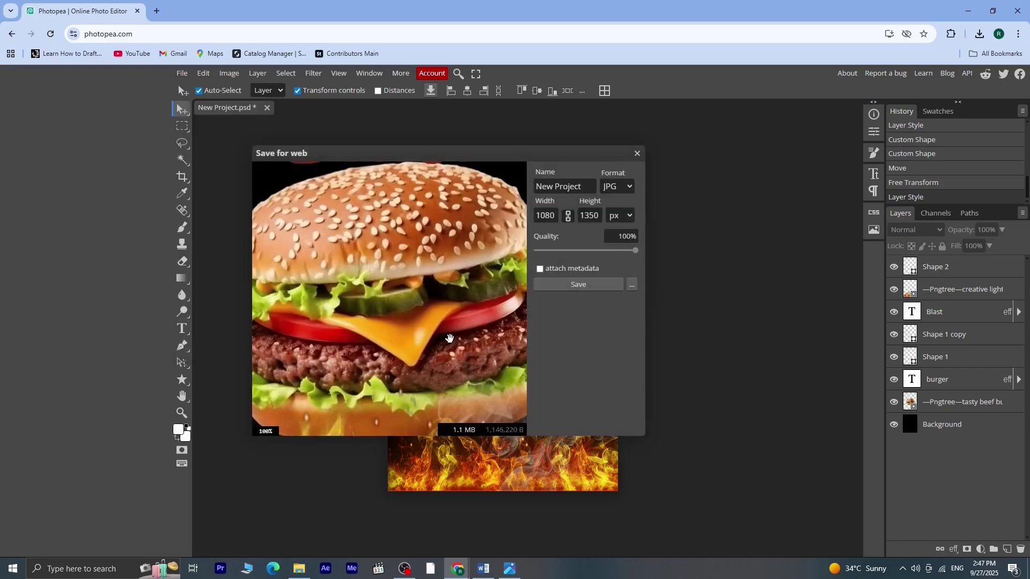
{"action": "left_click", "coordinate": [588, 285]}
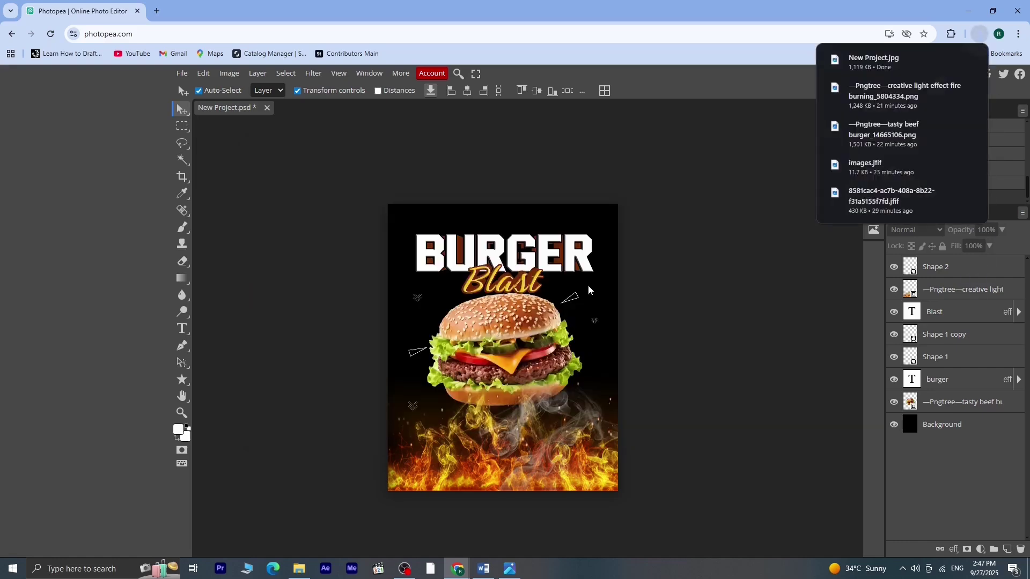